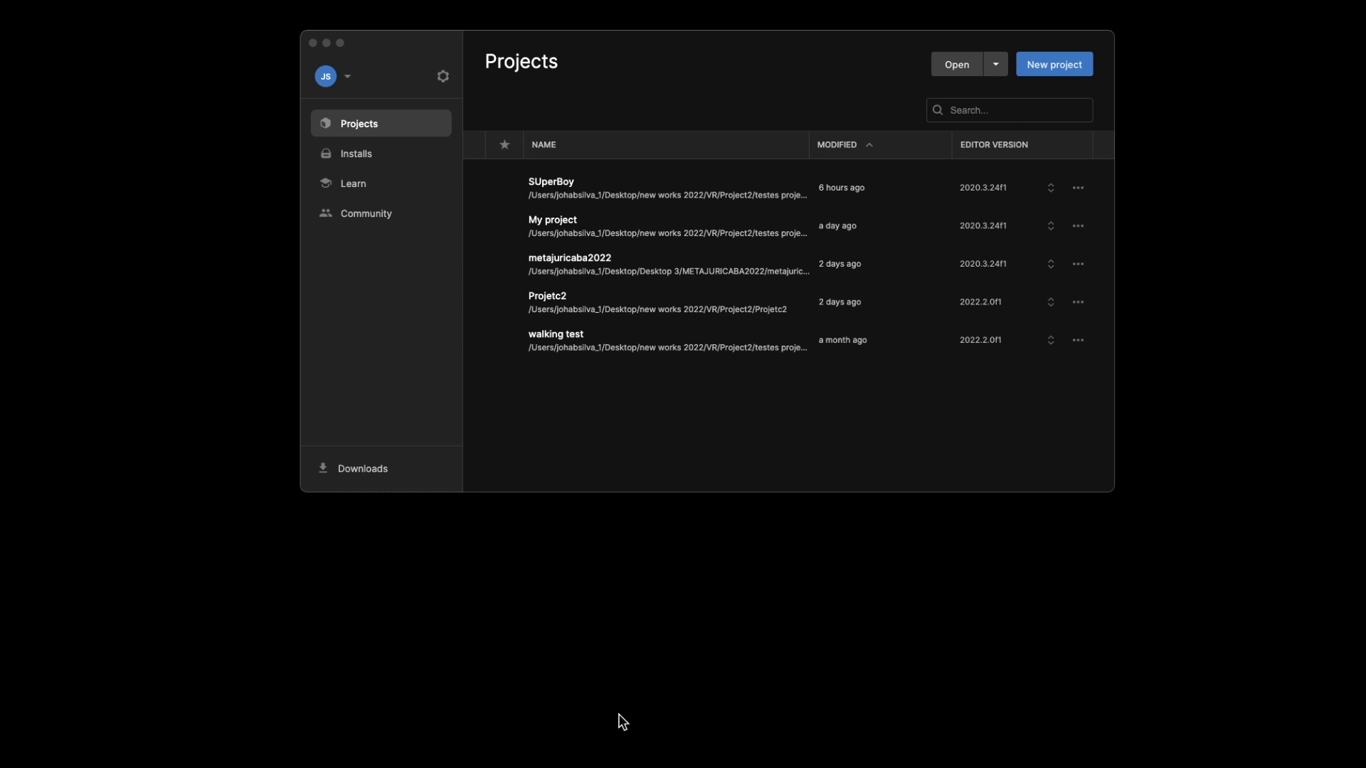
Create a new project named MYFRIEND from the Third Person template with editor version 2020.3.24f1.
{"action": "left_click", "coordinate": [518, 712]}
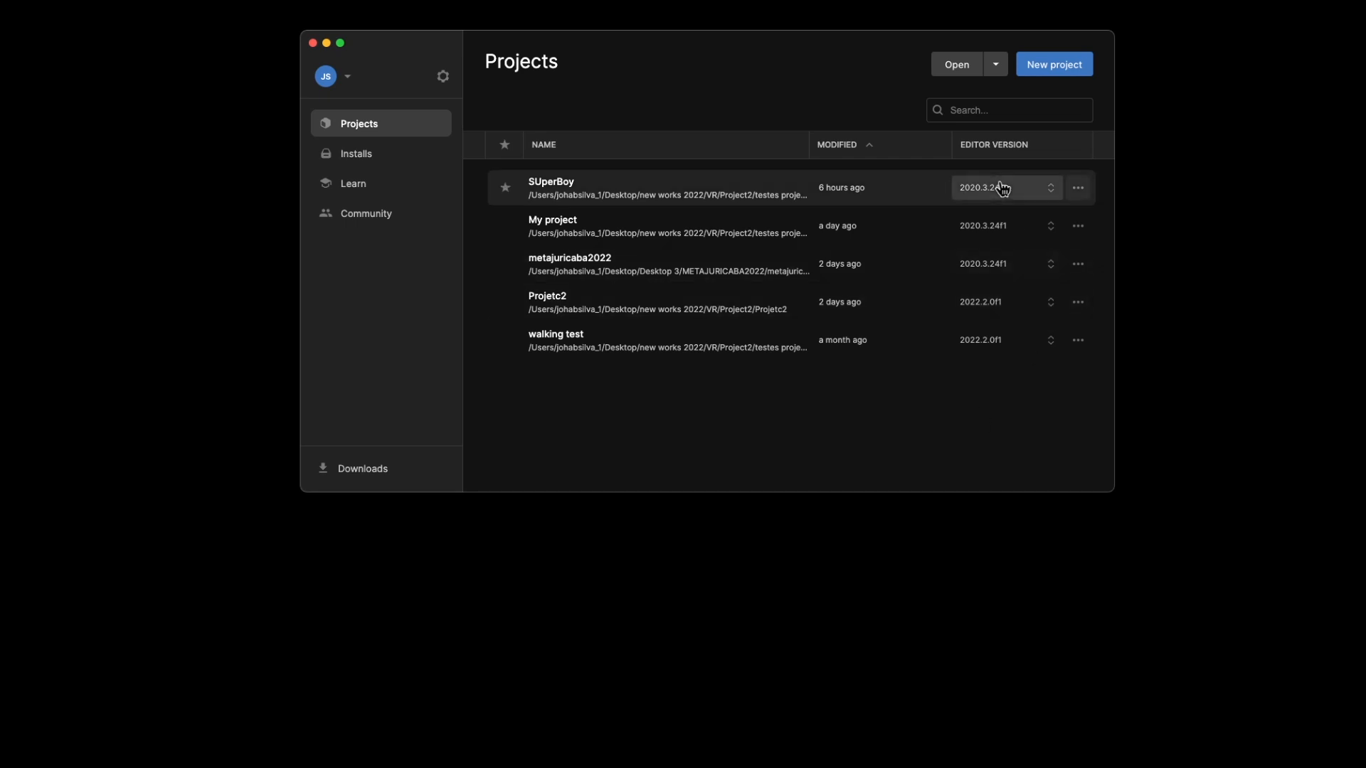
{"action": "left_click", "coordinate": [1040, 65]}
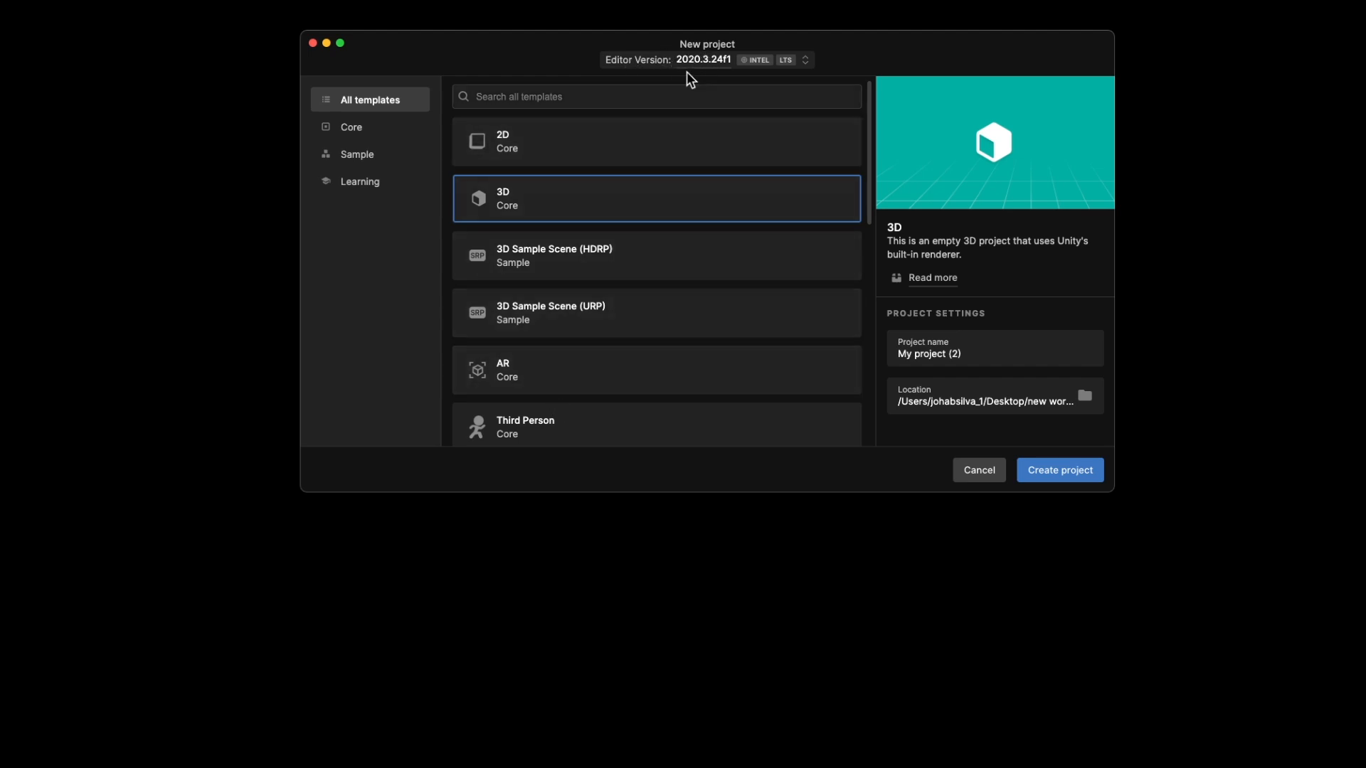
{"action": "scroll", "coordinate": [598, 361], "scroll_direction": "down", "scroll_amount": 1}
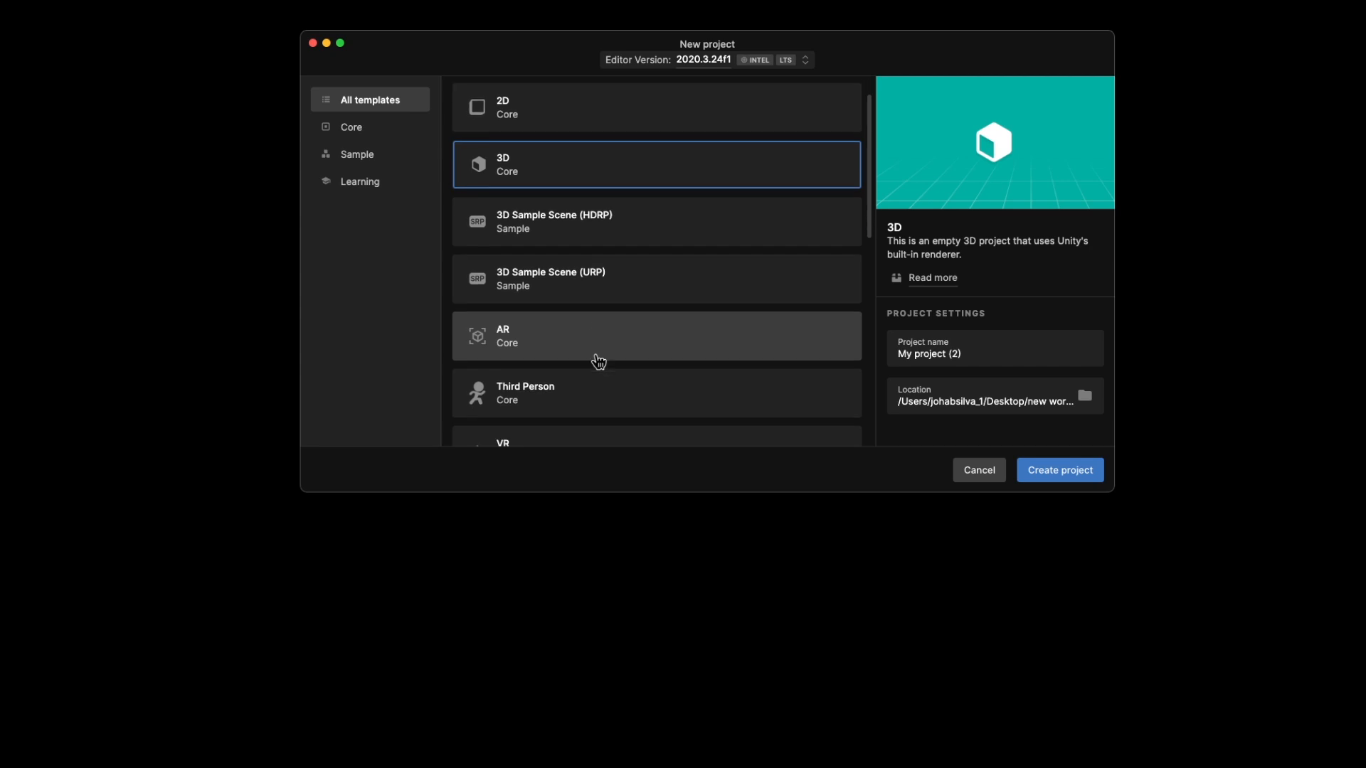
{"action": "left_click", "coordinate": [546, 400]}
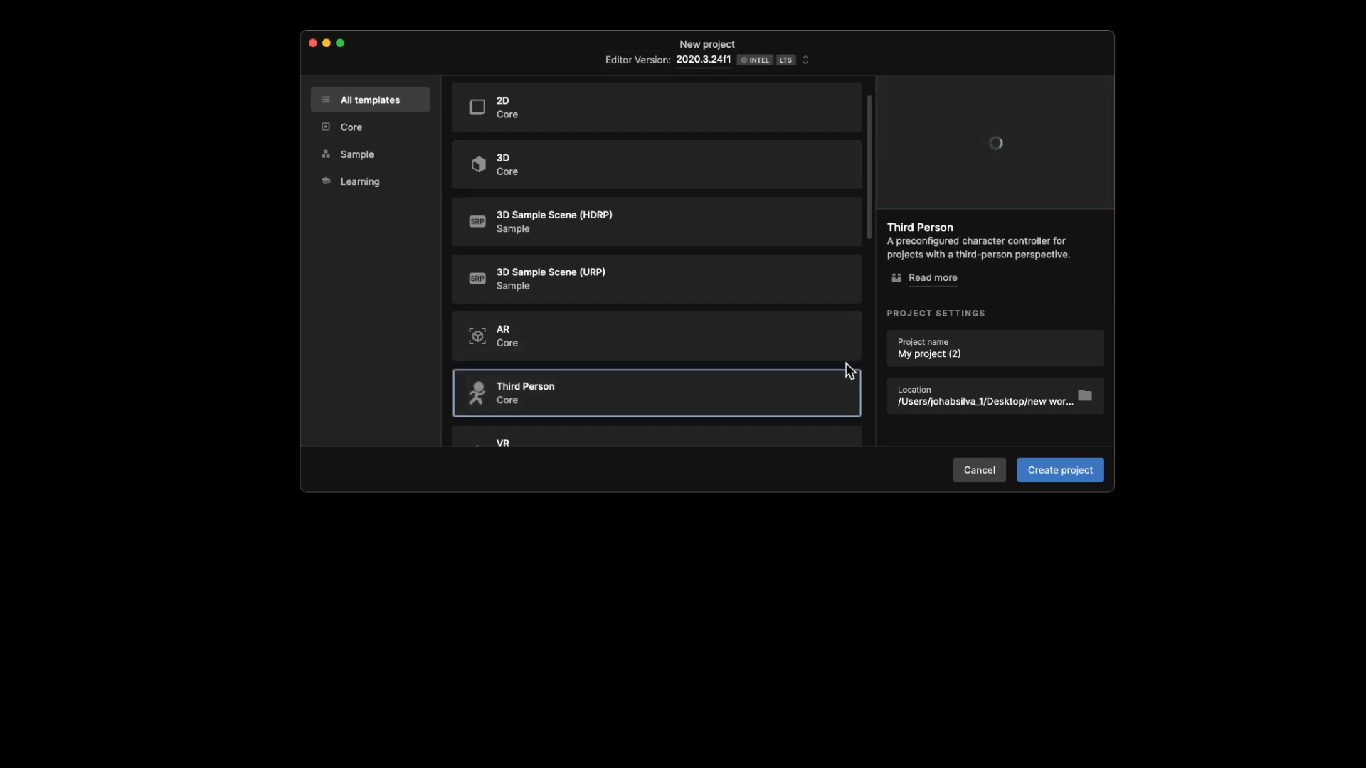
{"action": "left_click", "coordinate": [934, 350]}
{"action": "type", "text": "MYFRIEND"}
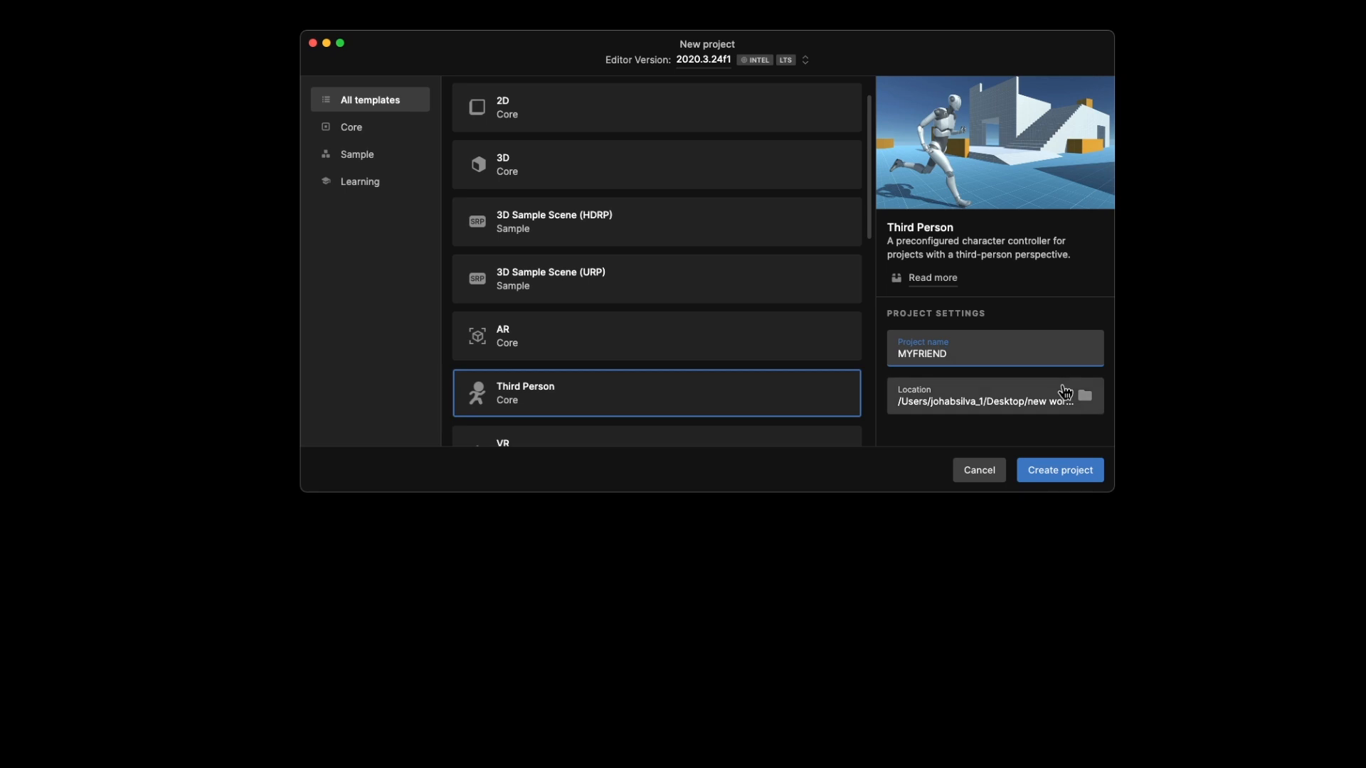
{"action": "left_click", "coordinate": [1097, 481]}
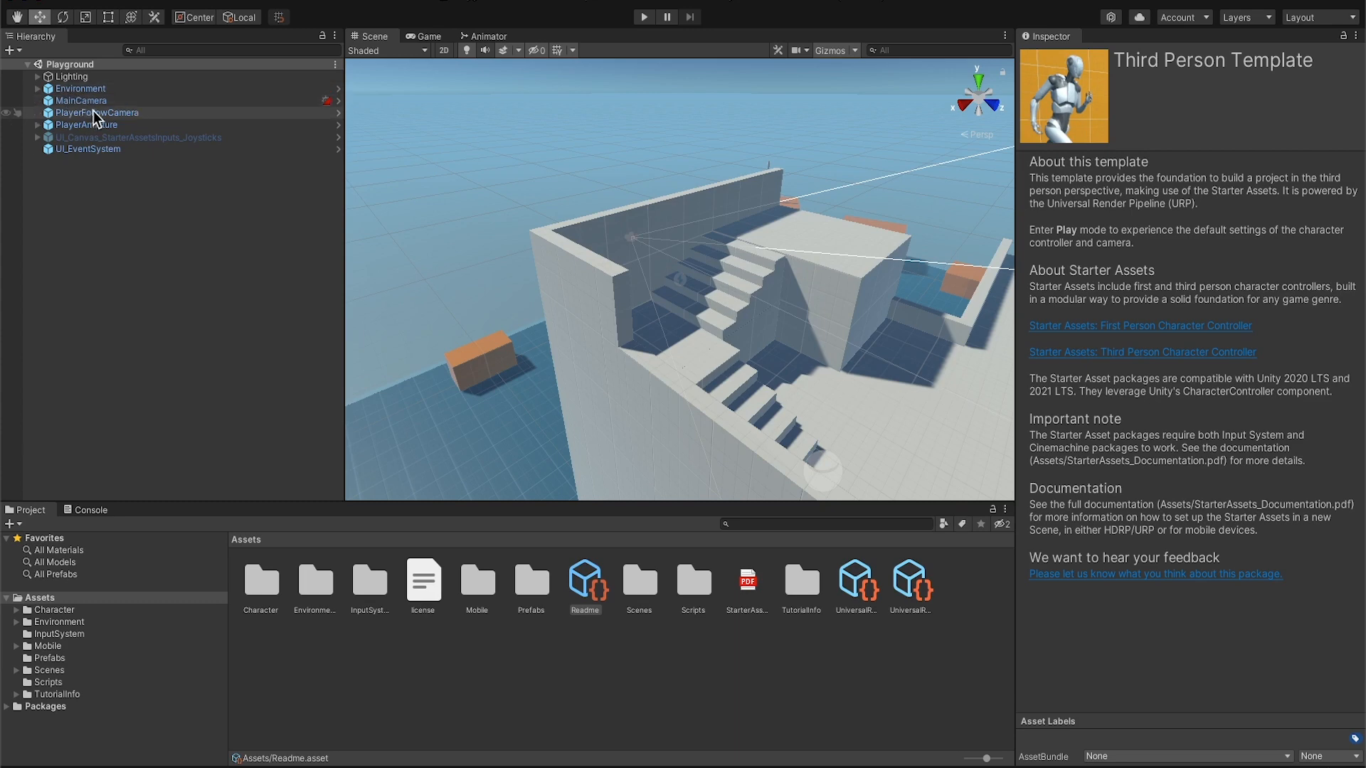
Select the PlayerArmature object, frame it in the scene and view the character from behind.
{"action": "left_click", "coordinate": [82, 125]}
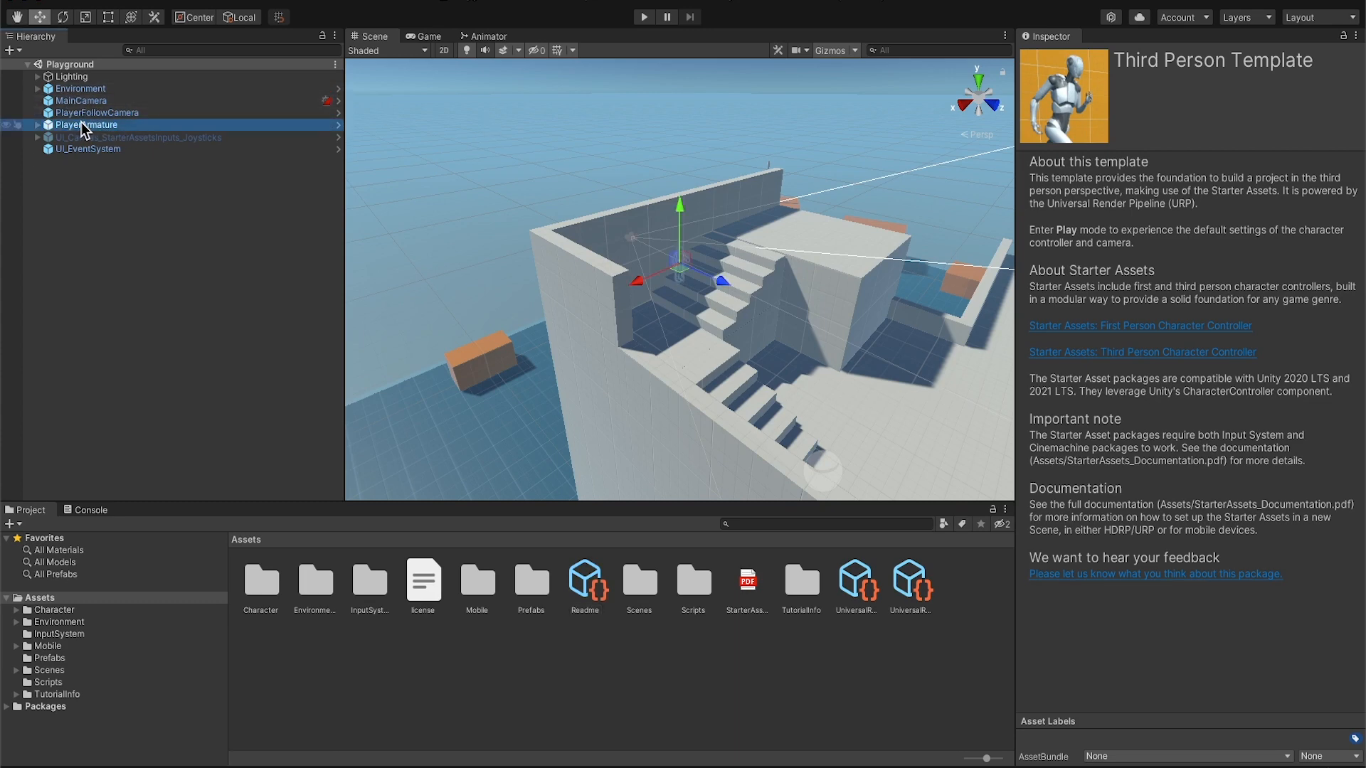
{"action": "double_click", "coordinate": [82, 125]}
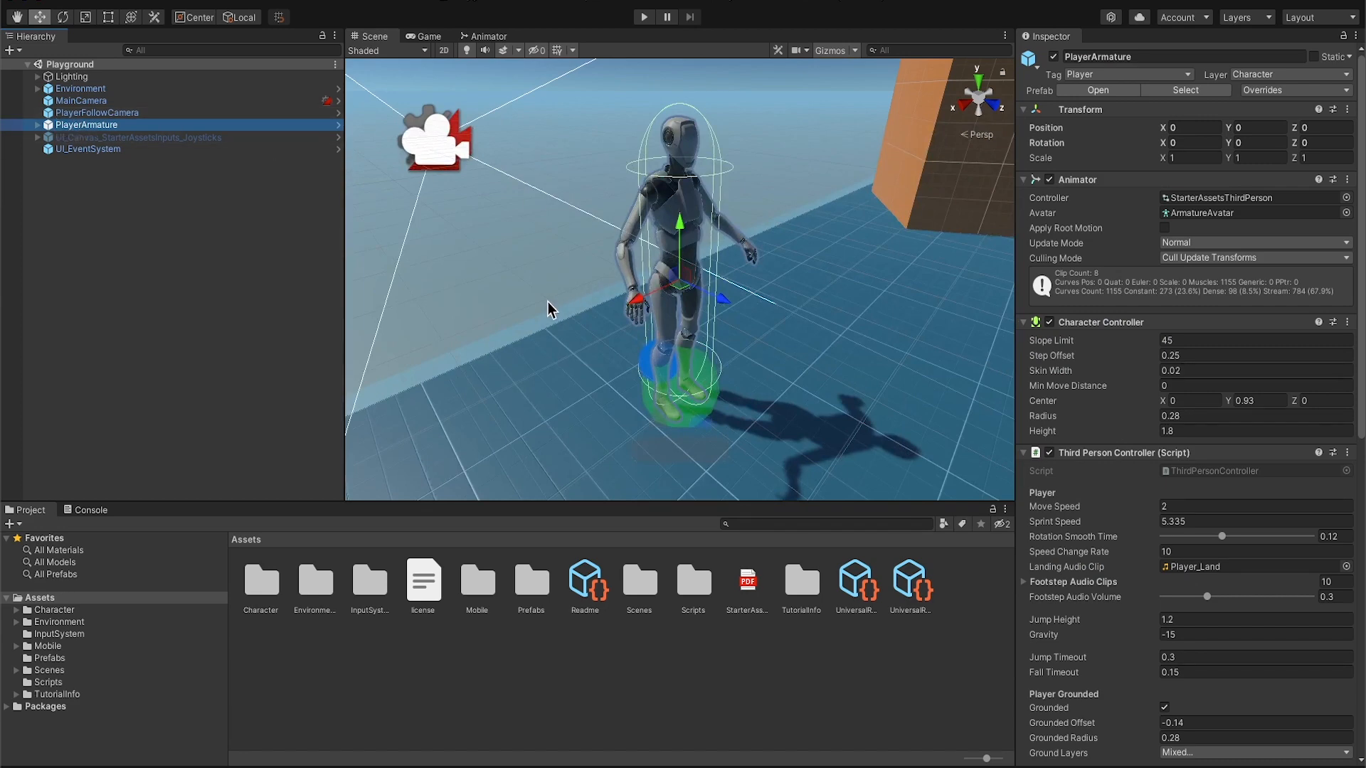
{"action": "left_click_drag", "start_coordinate": [548, 309], "coordinate": [1099, 223], "text": "alt"}
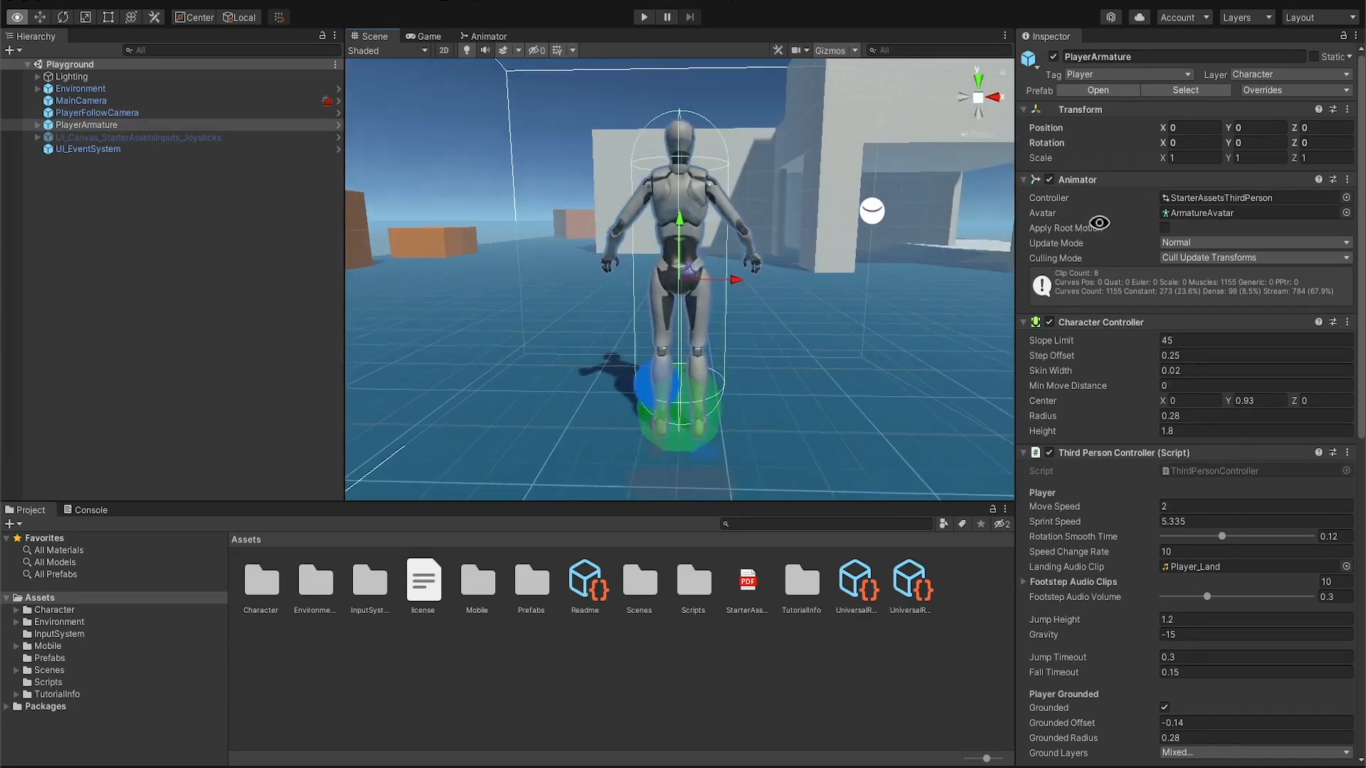
{"action": "scroll", "coordinate": [684, 322], "scroll_direction": "up", "scroll_amount": 3}
{"action": "scroll", "coordinate": [732, 320], "scroll_direction": "down", "scroll_amount": 4}
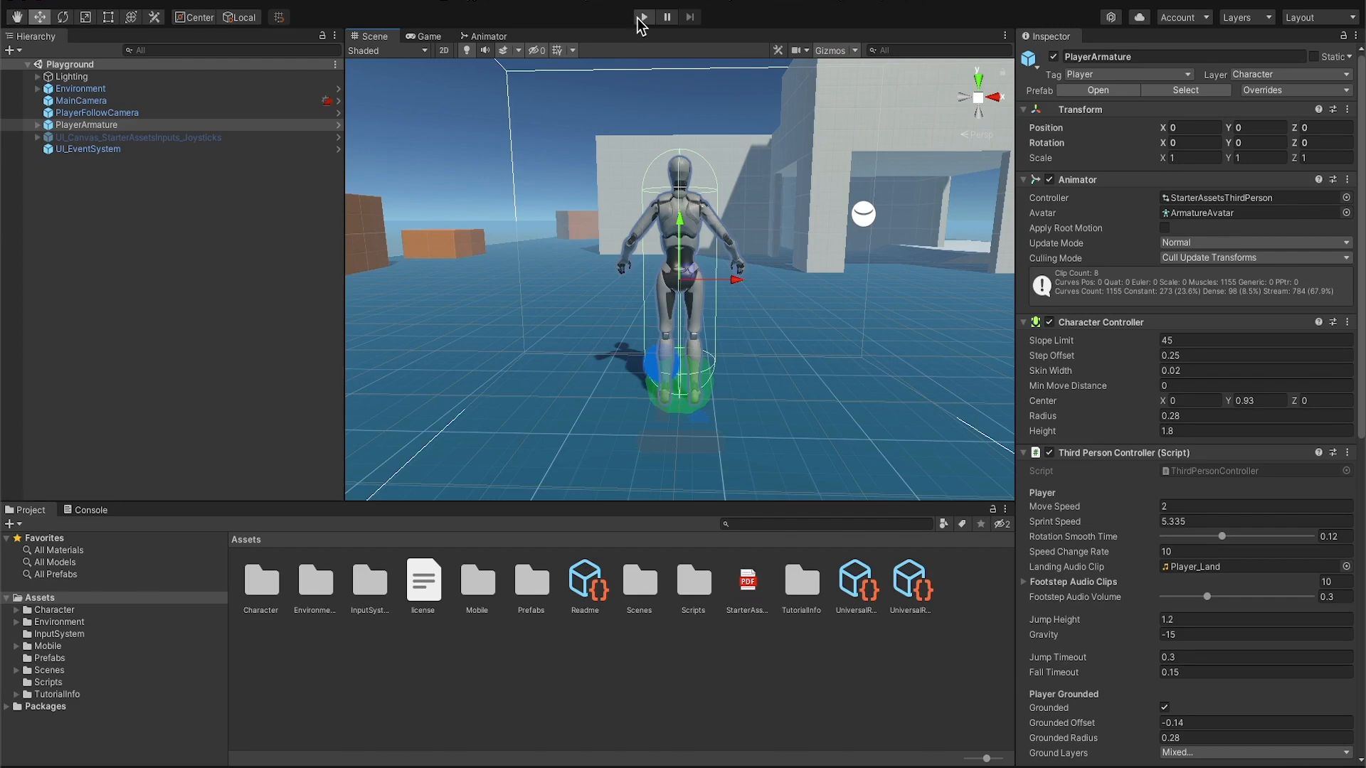
Play-test the scene by walking the character in all directions and jumping, and end play mode.
{"action": "left_click", "coordinate": [642, 18]}
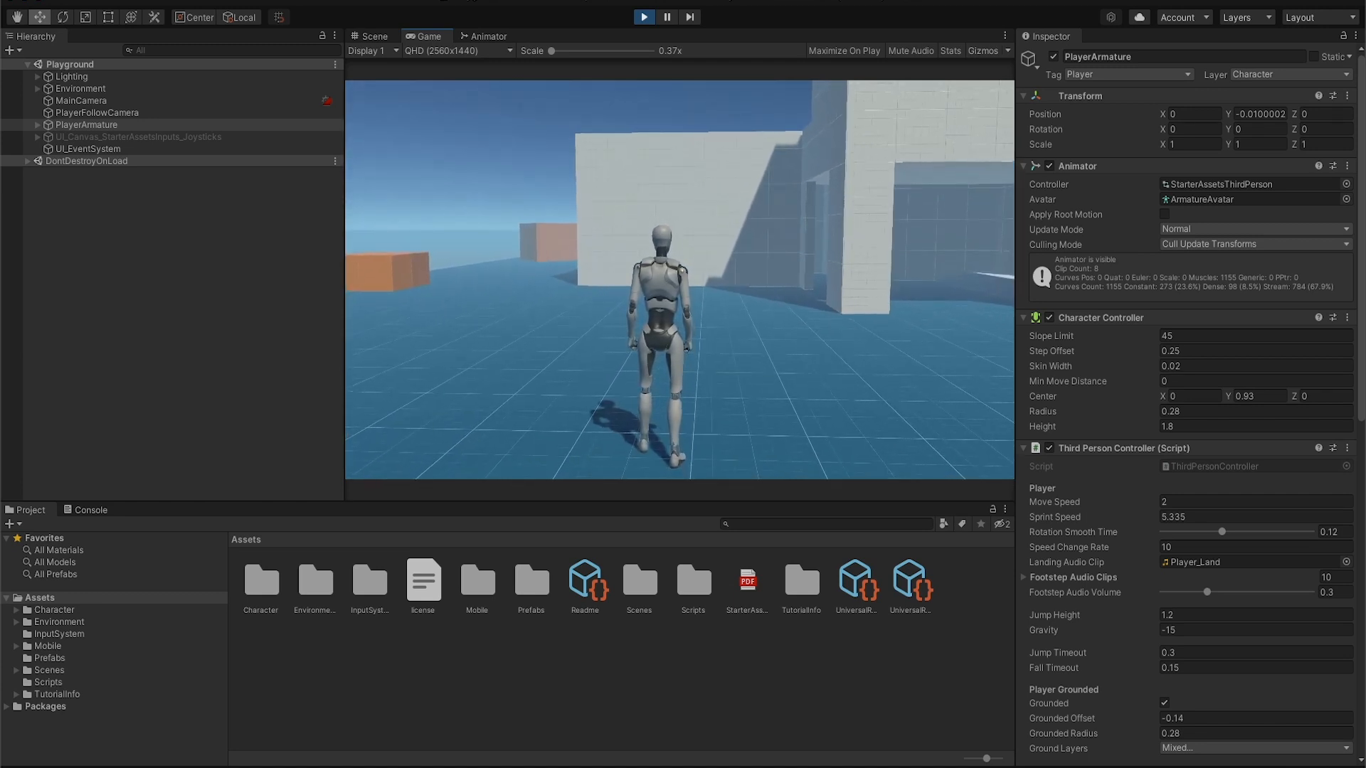
{"action": "key", "text": "w"}
{"action": "key", "text": "a"}
{"action": "key", "text": "s"}
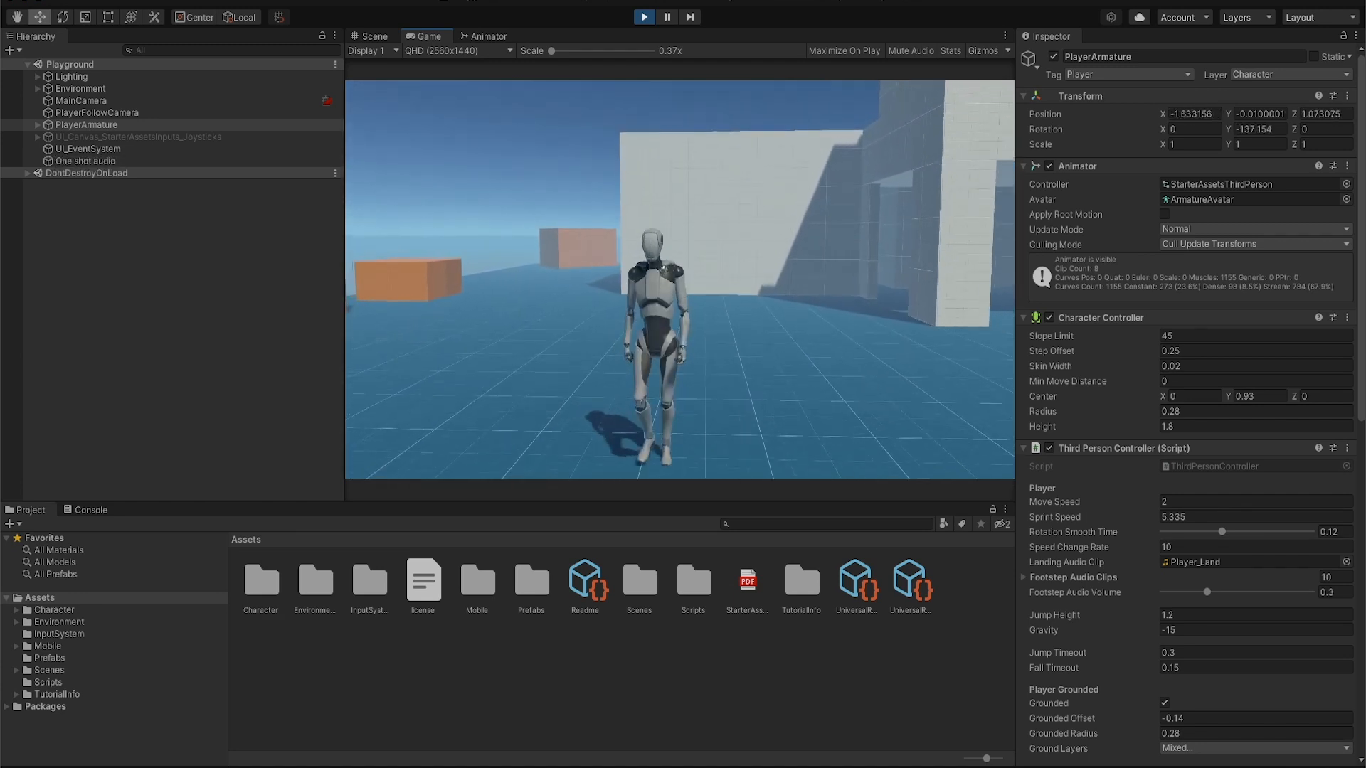
{"action": "key", "text": "d"}
{"action": "key", "text": "w"}
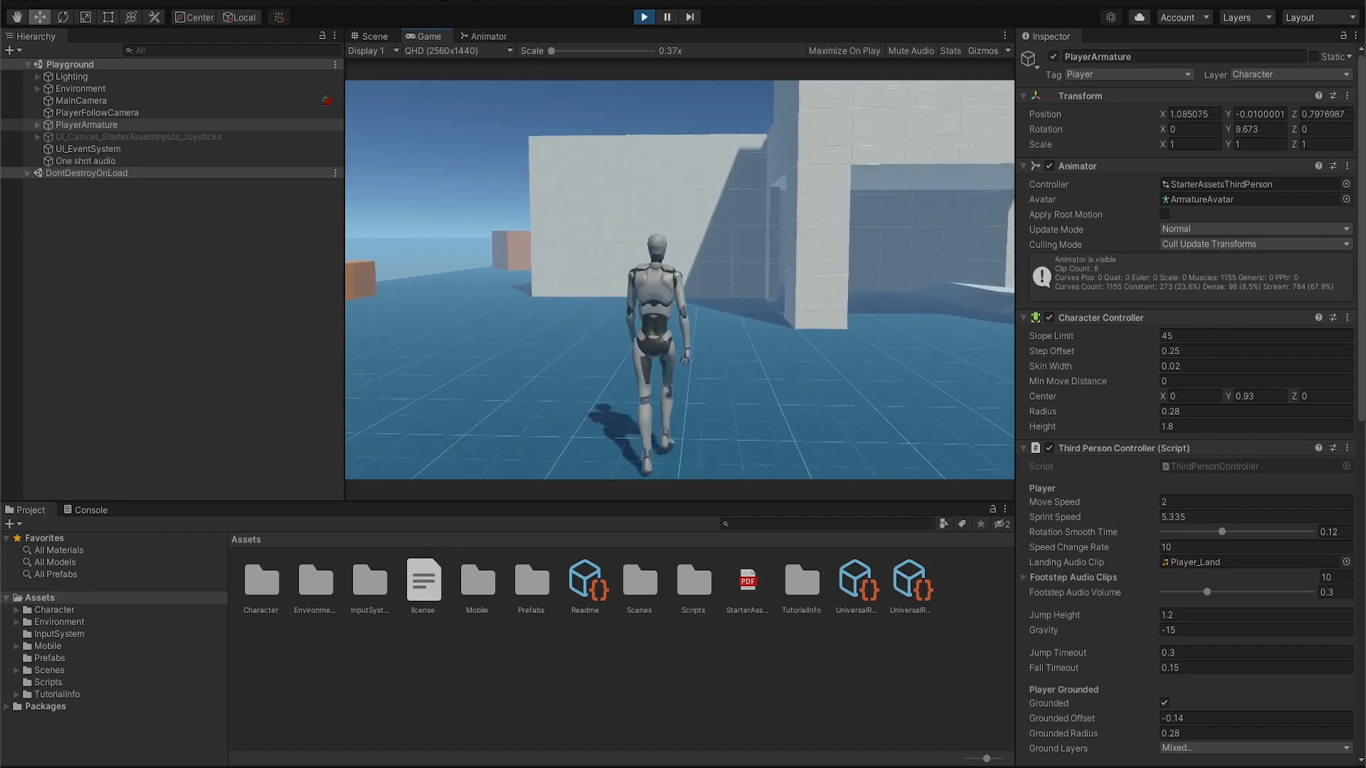
{"action": "key", "text": "a"}
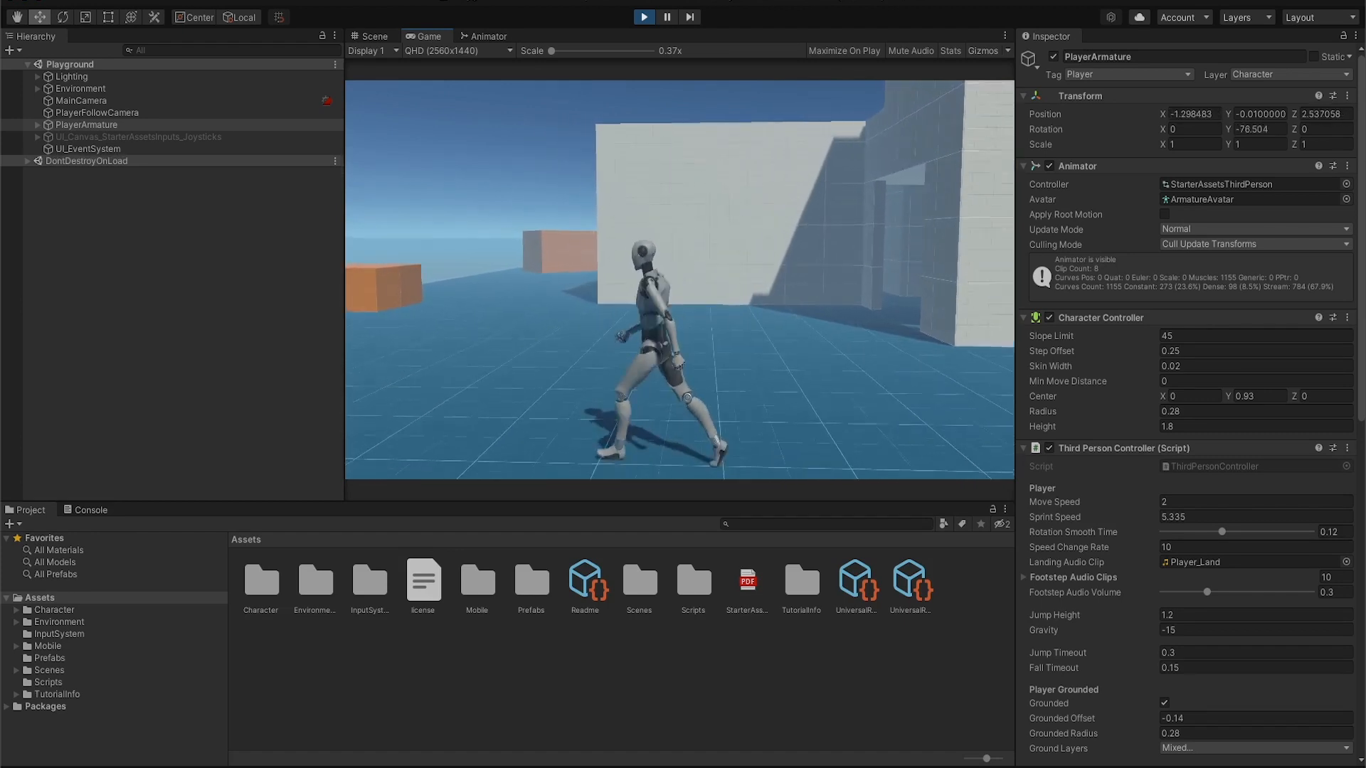
{"action": "key", "text": "w"}
{"action": "key", "text": "space"}
{"action": "key", "text": "a"}
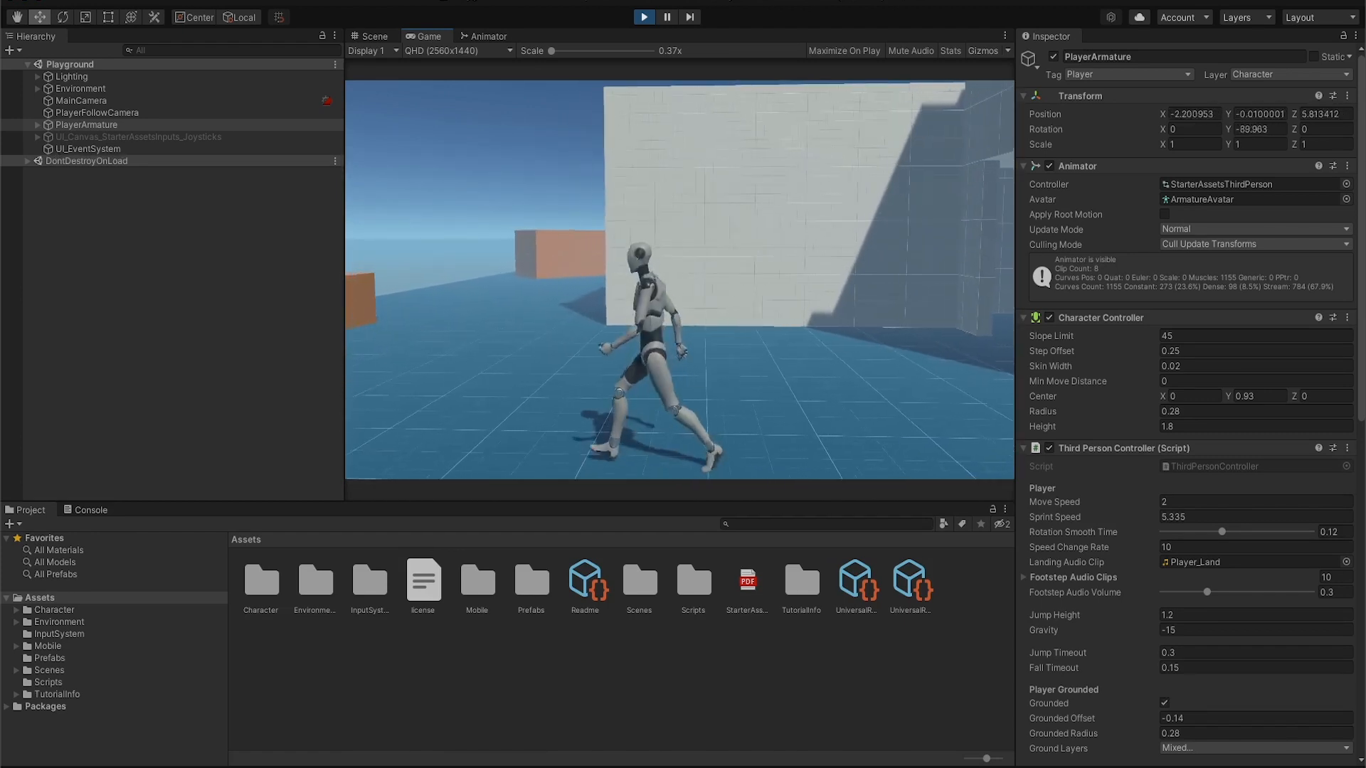
{"action": "key", "text": "s"}
{"action": "key", "text": "a"}
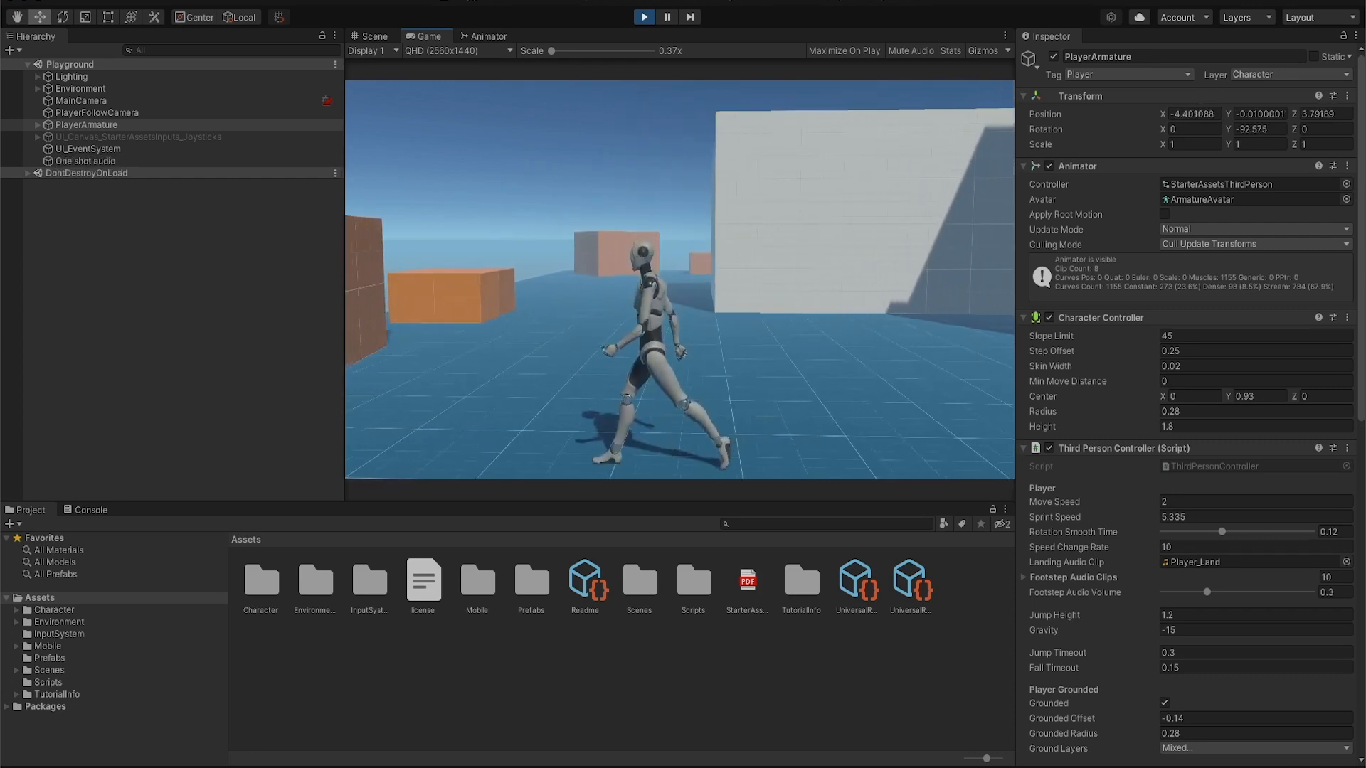
{"action": "key", "text": "w"}
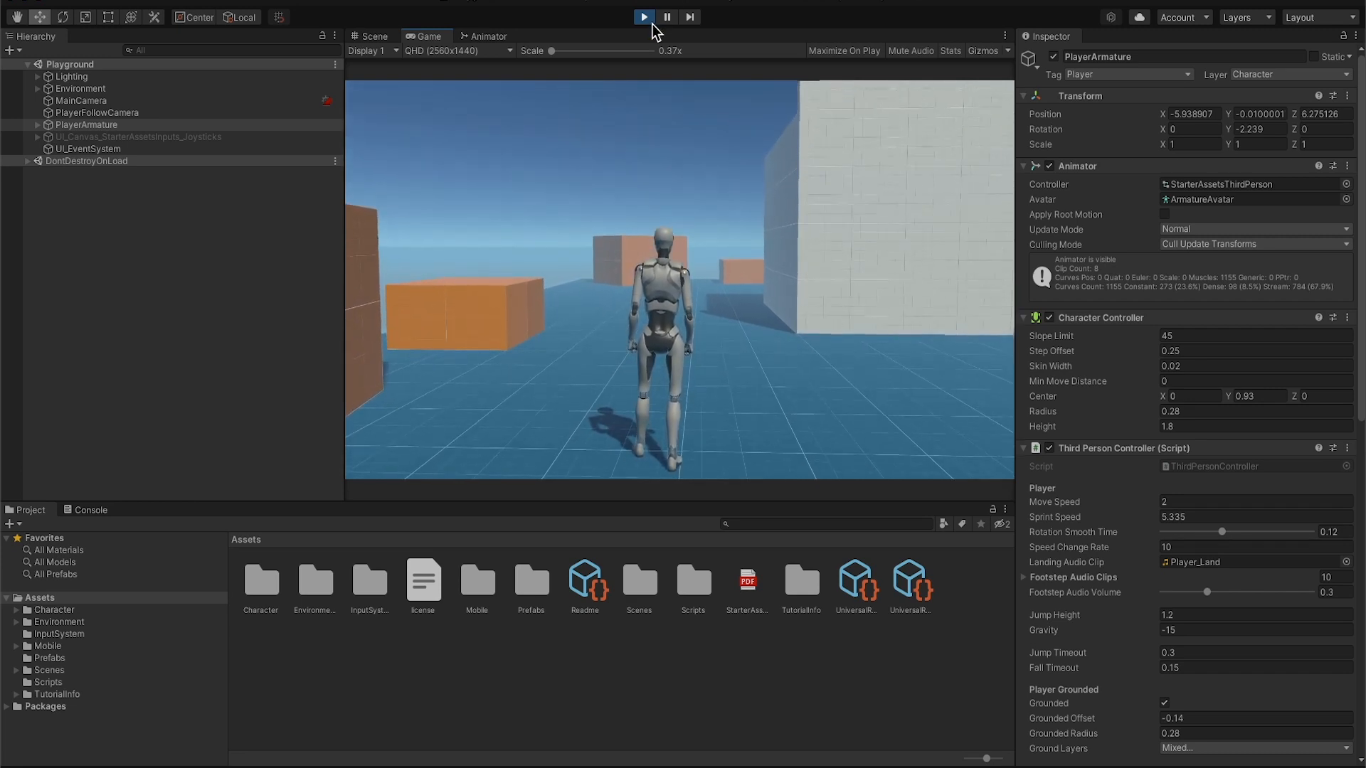
{"action": "left_click", "coordinate": [644, 17]}
Expand PlayerArmature and its Geometry child in the hierarchy down to the Armature_Mesh.
{"action": "scroll", "coordinate": [657, 246], "scroll_direction": "up", "scroll_amount": 3}
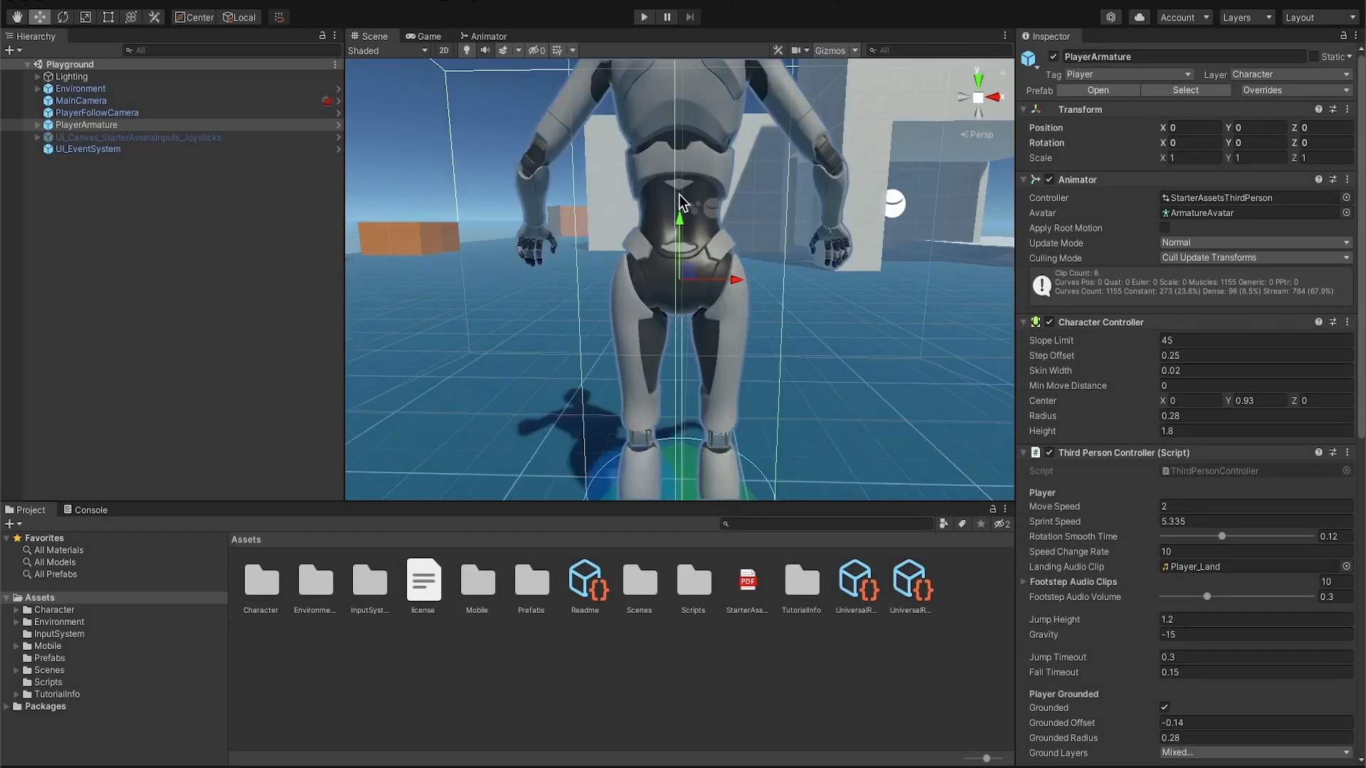
{"action": "scroll", "coordinate": [669, 231], "scroll_direction": "down", "scroll_amount": 3}
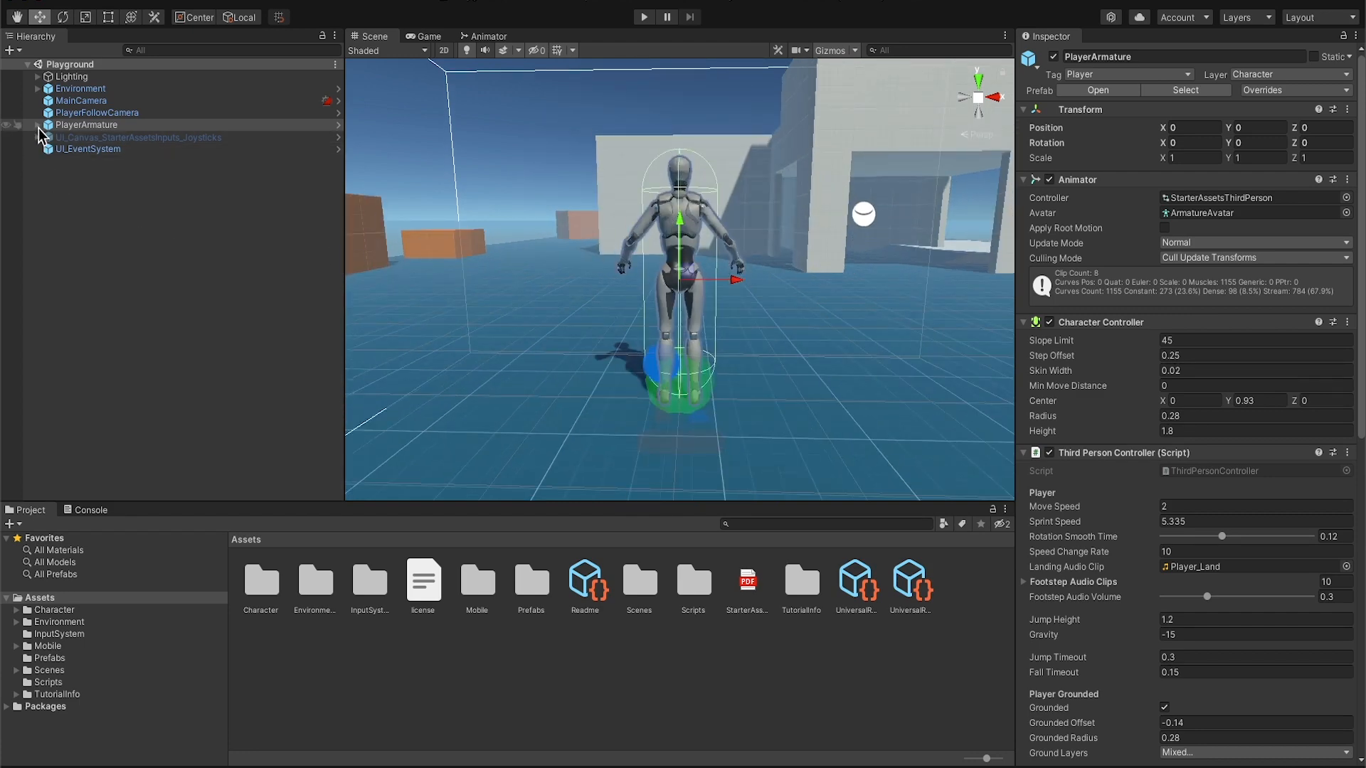
{"action": "left_click", "coordinate": [75, 113]}
{"action": "left_click", "coordinate": [76, 127]}
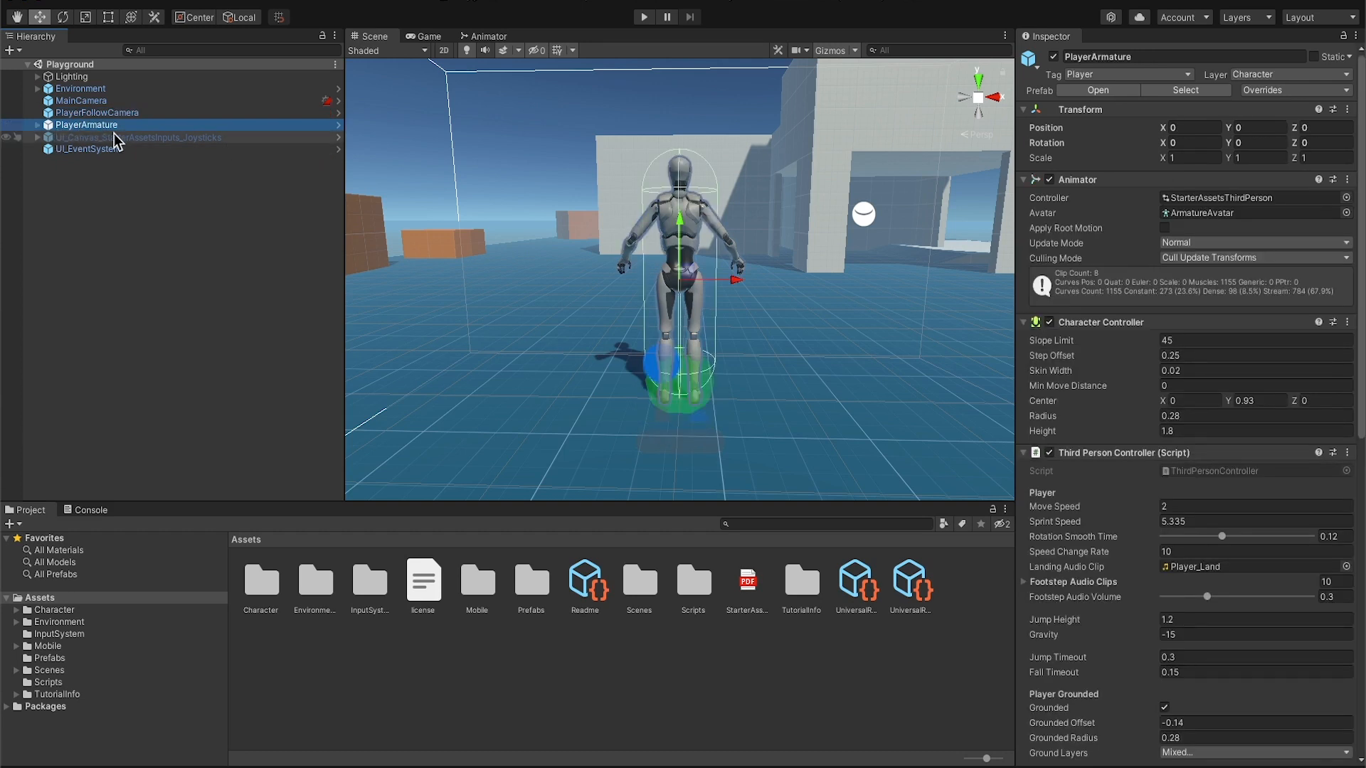
{"action": "left_click", "coordinate": [38, 127]}
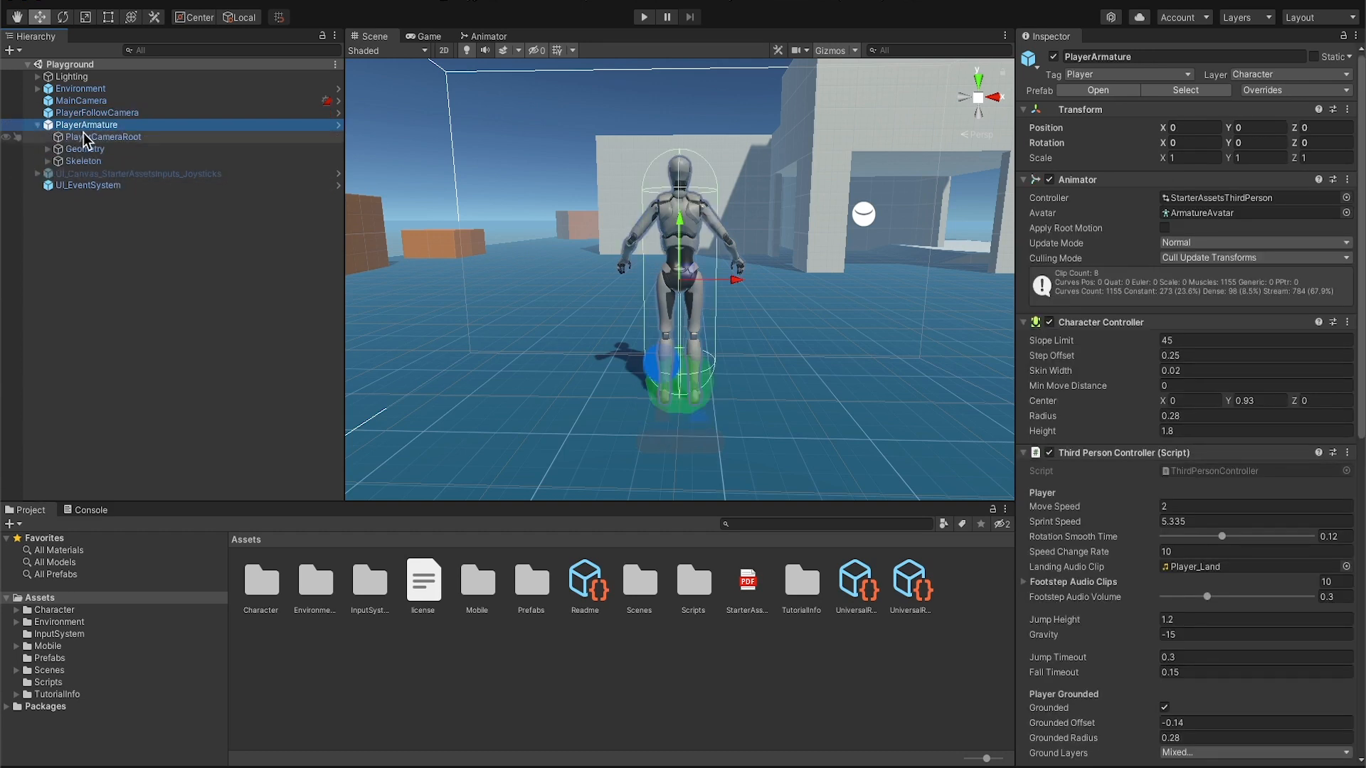
{"action": "left_click", "coordinate": [47, 149]}
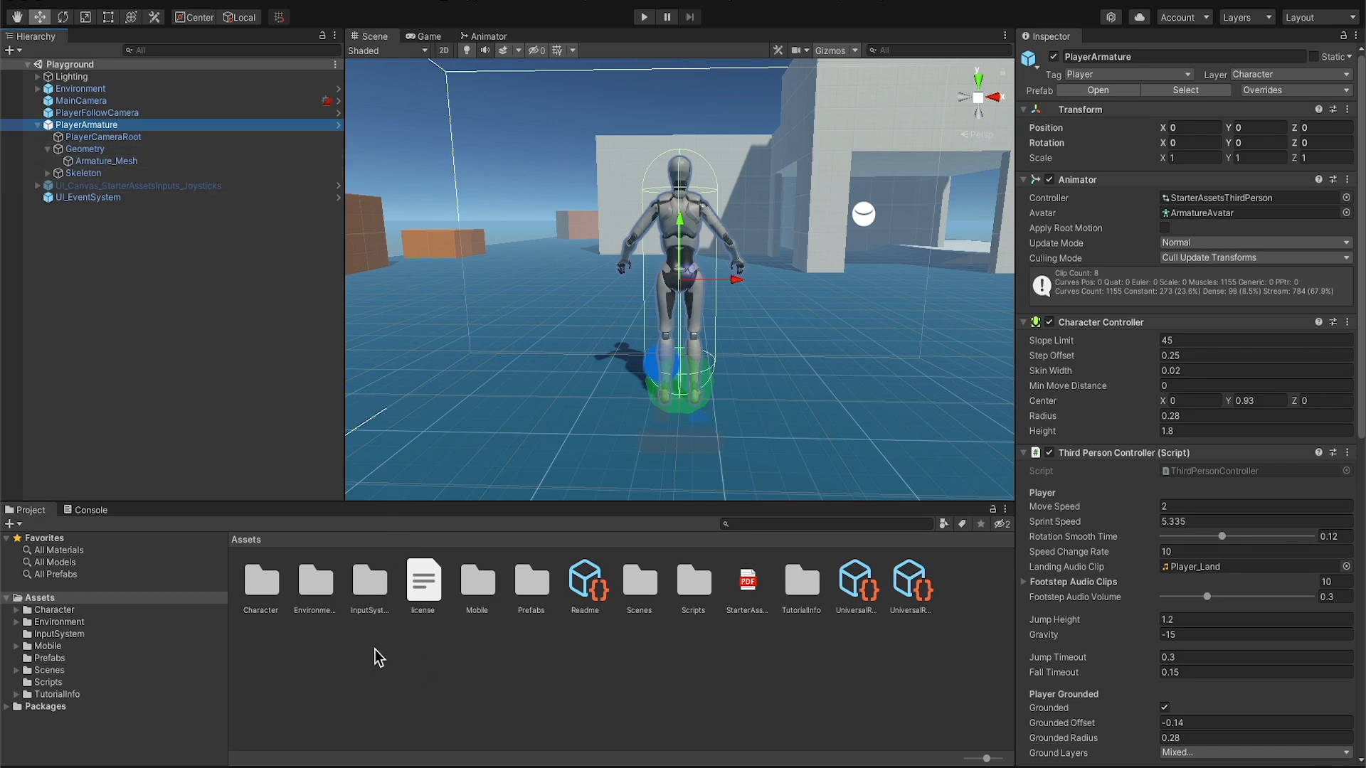
Create a folder named MY CHARACTERS in the project's Assets.
{"action": "right_click", "coordinate": [317, 663]}
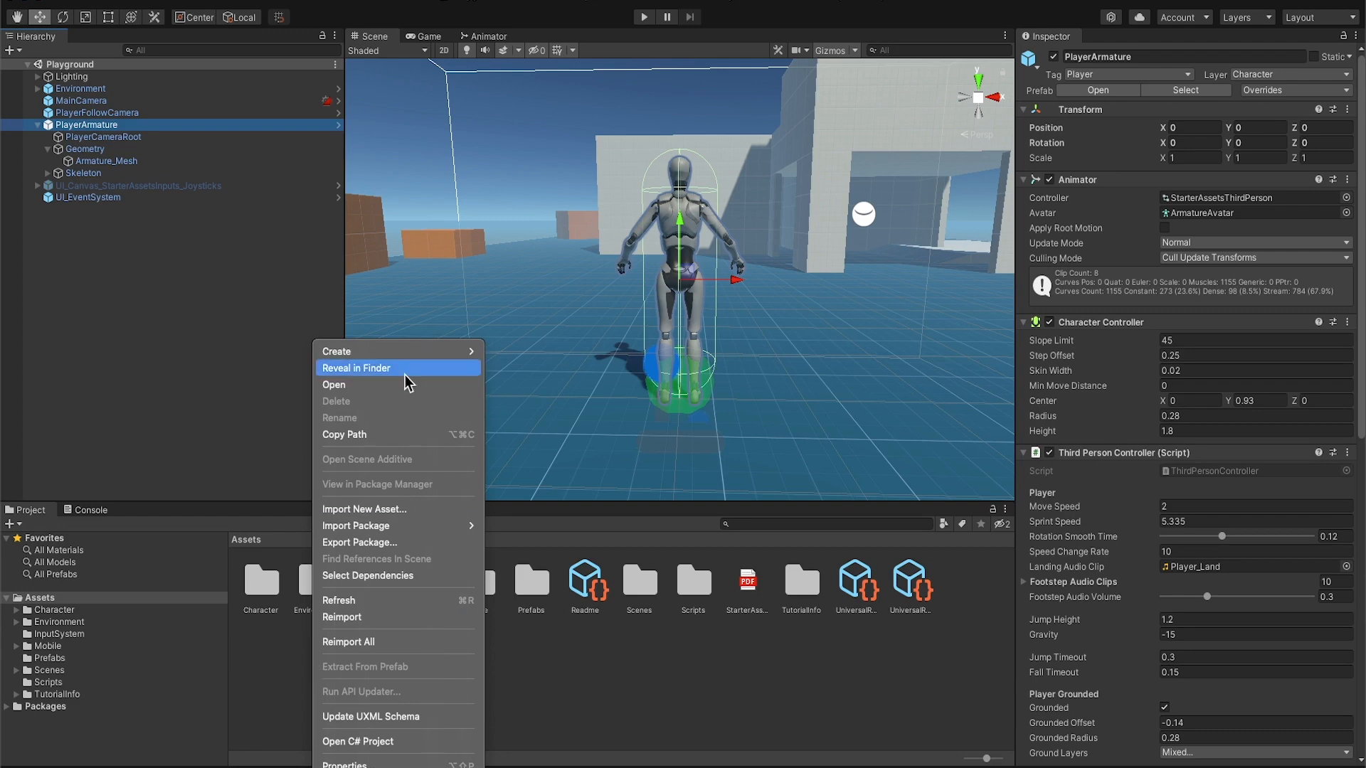
{"action": "mouse_move", "coordinate": [406, 360]}
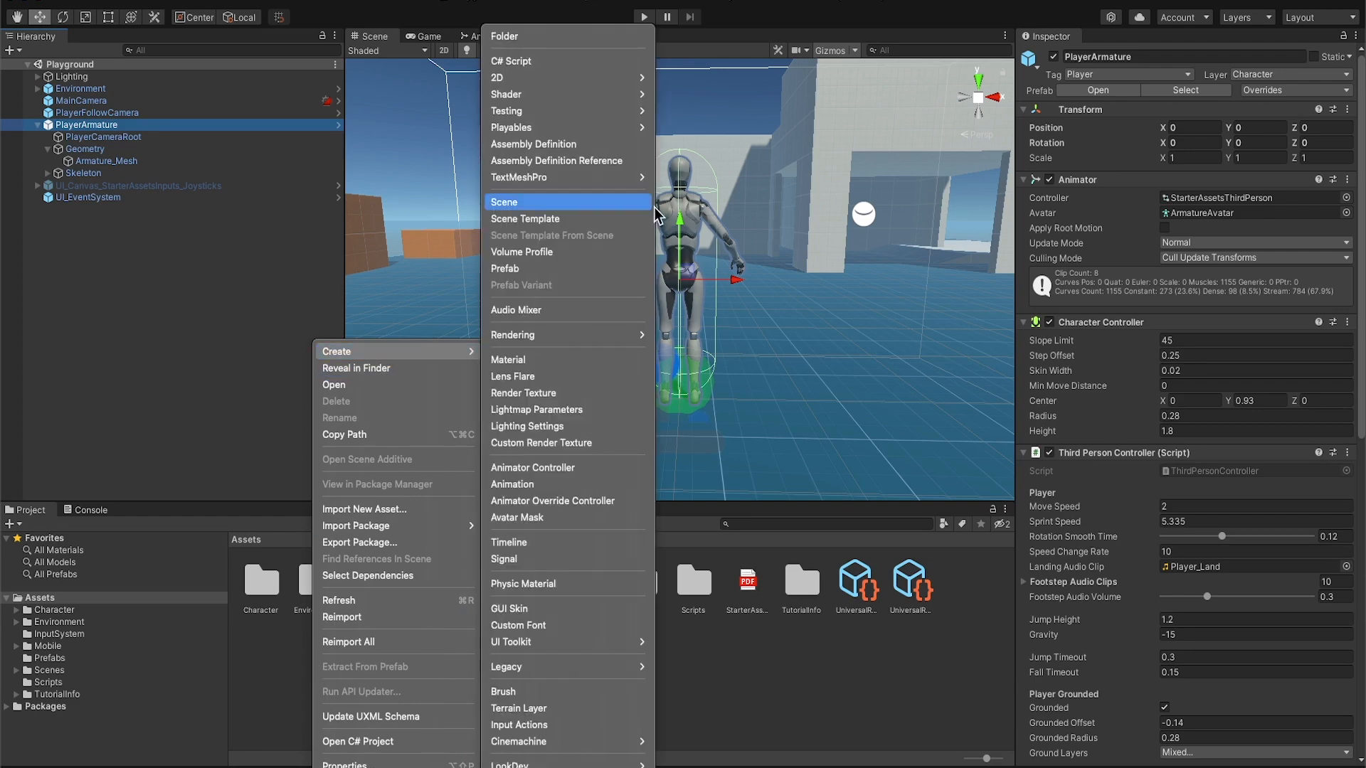
{"action": "left_click", "coordinate": [570, 40]}
{"action": "type", "text": "M"}
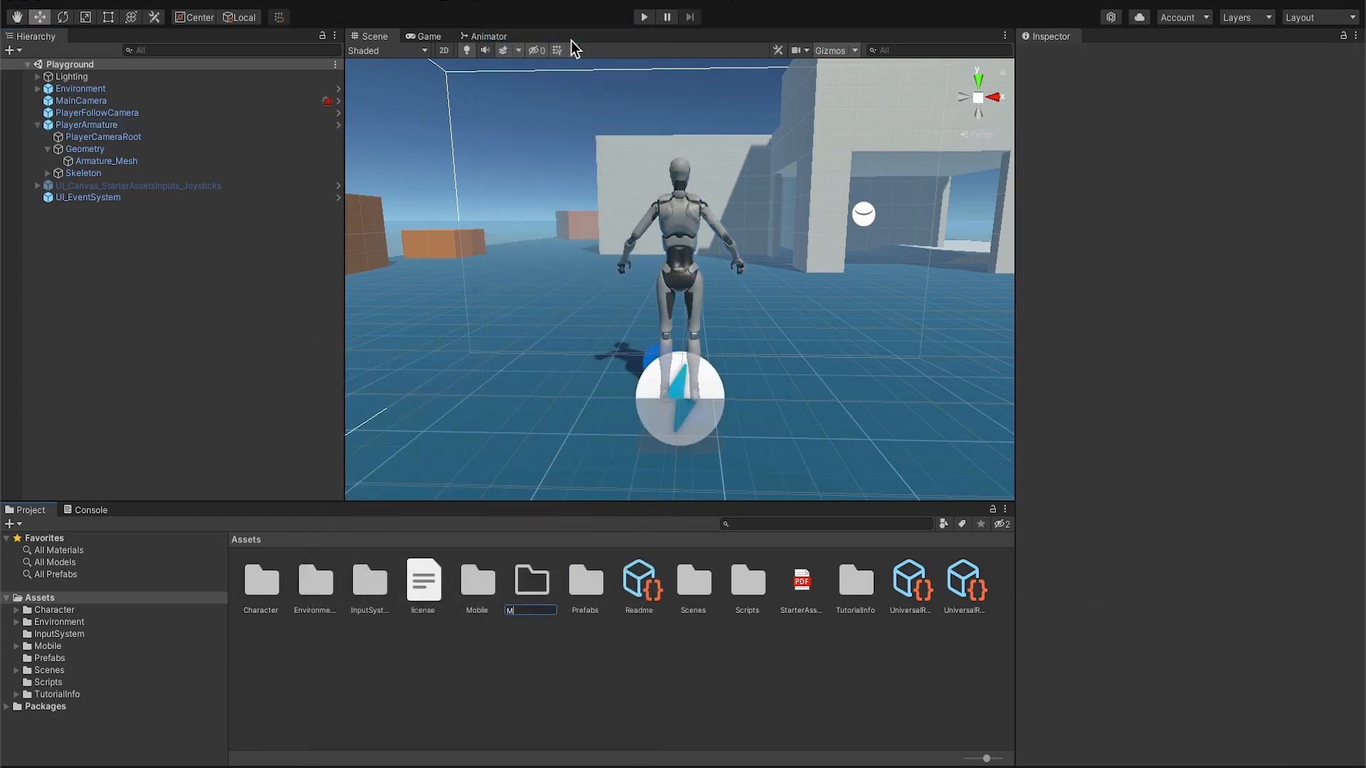
{"action": "type", "text": "Y CHARACTERS"}
{"action": "double_click", "coordinate": [525, 610]}
{"action": "type", "text": "MY CHARACTE"}
{"action": "key", "text": "Return"}
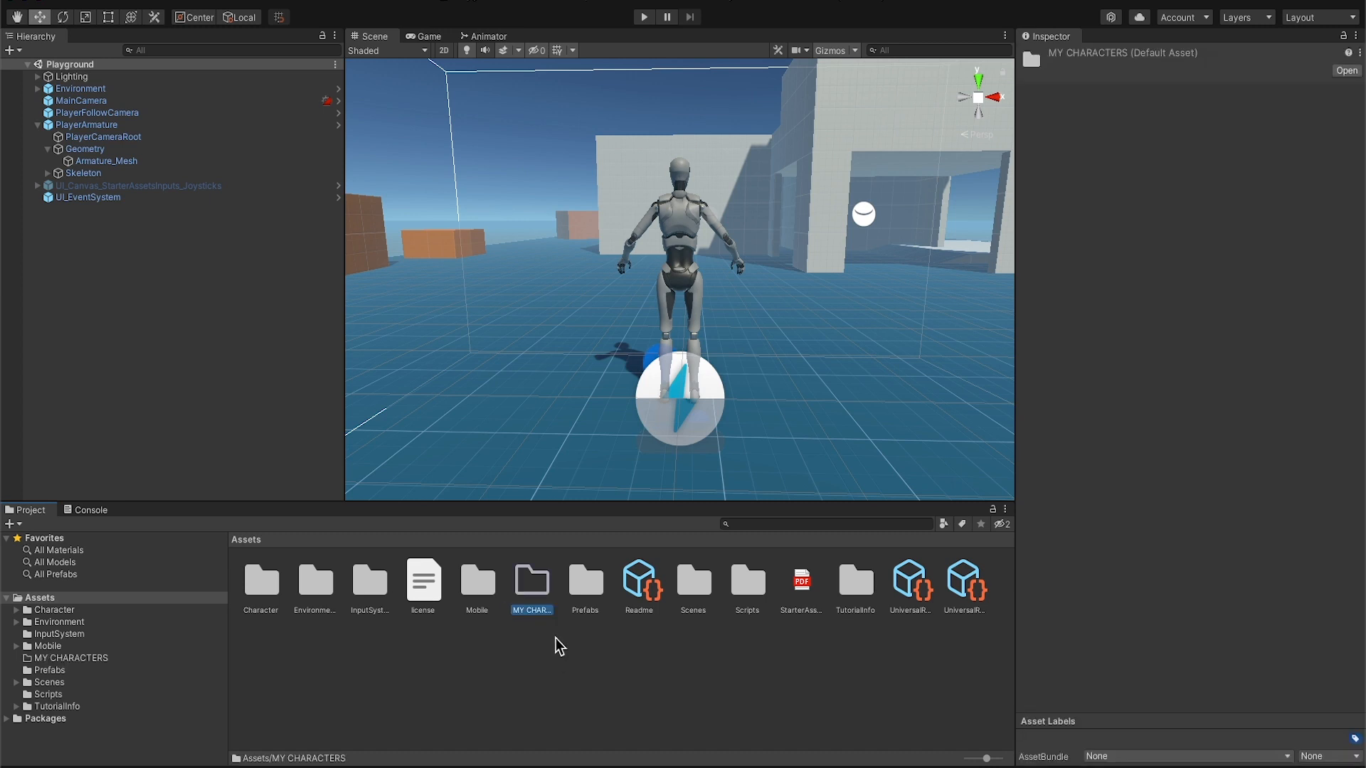
Import the MYFRIEND character model into the MY CHARACTERS folder and expand its sub-assets.
{"action": "double_click", "coordinate": [533, 592]}
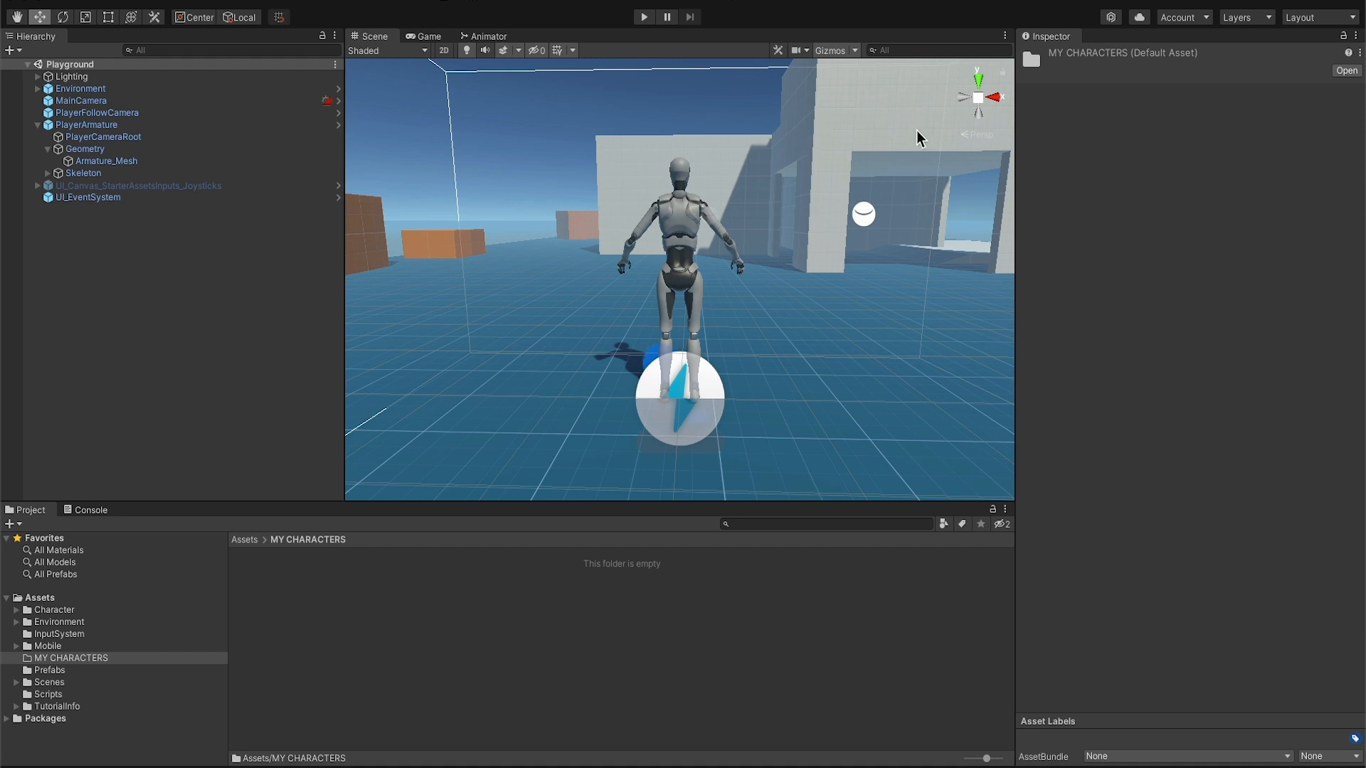
{"action": "left_click_drag", "start_coordinate": [991, 87], "coordinate": [538, 612]}
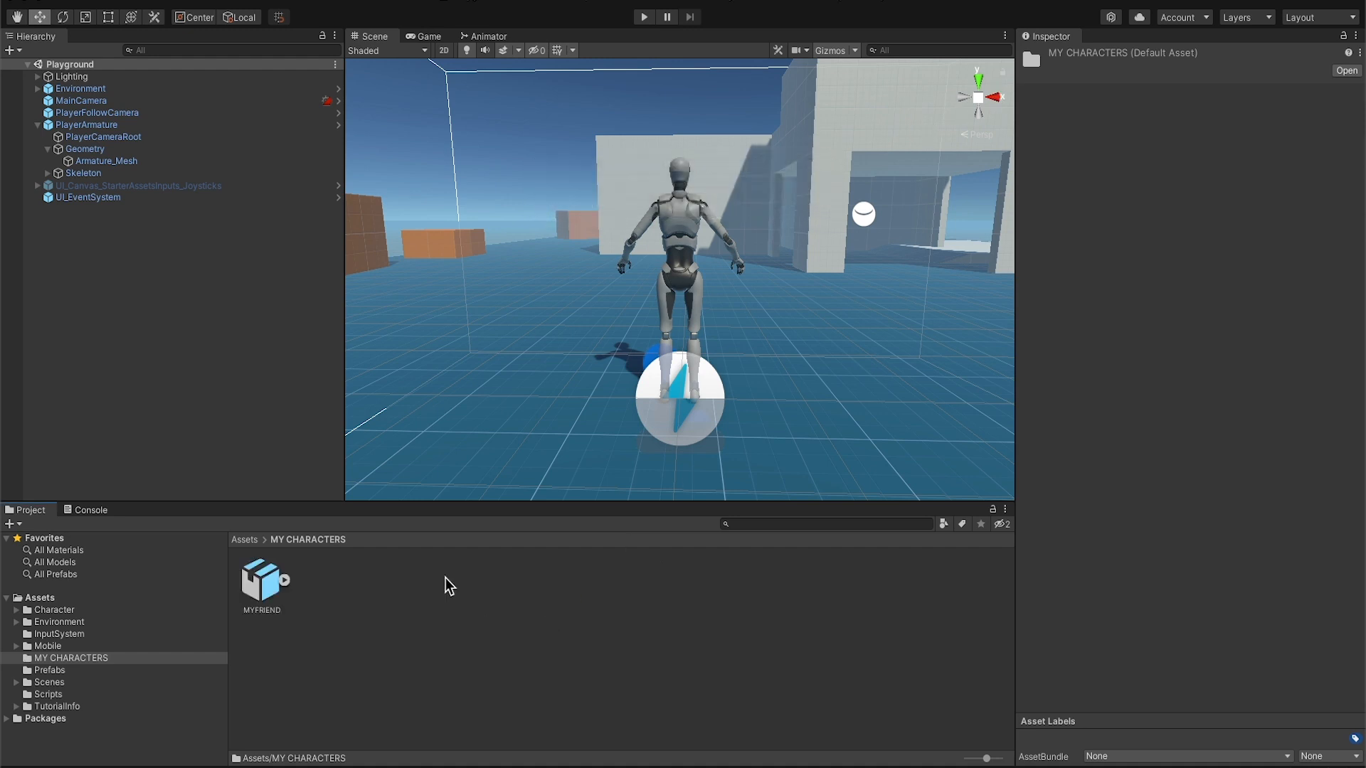
{"action": "left_click", "coordinate": [285, 581]}
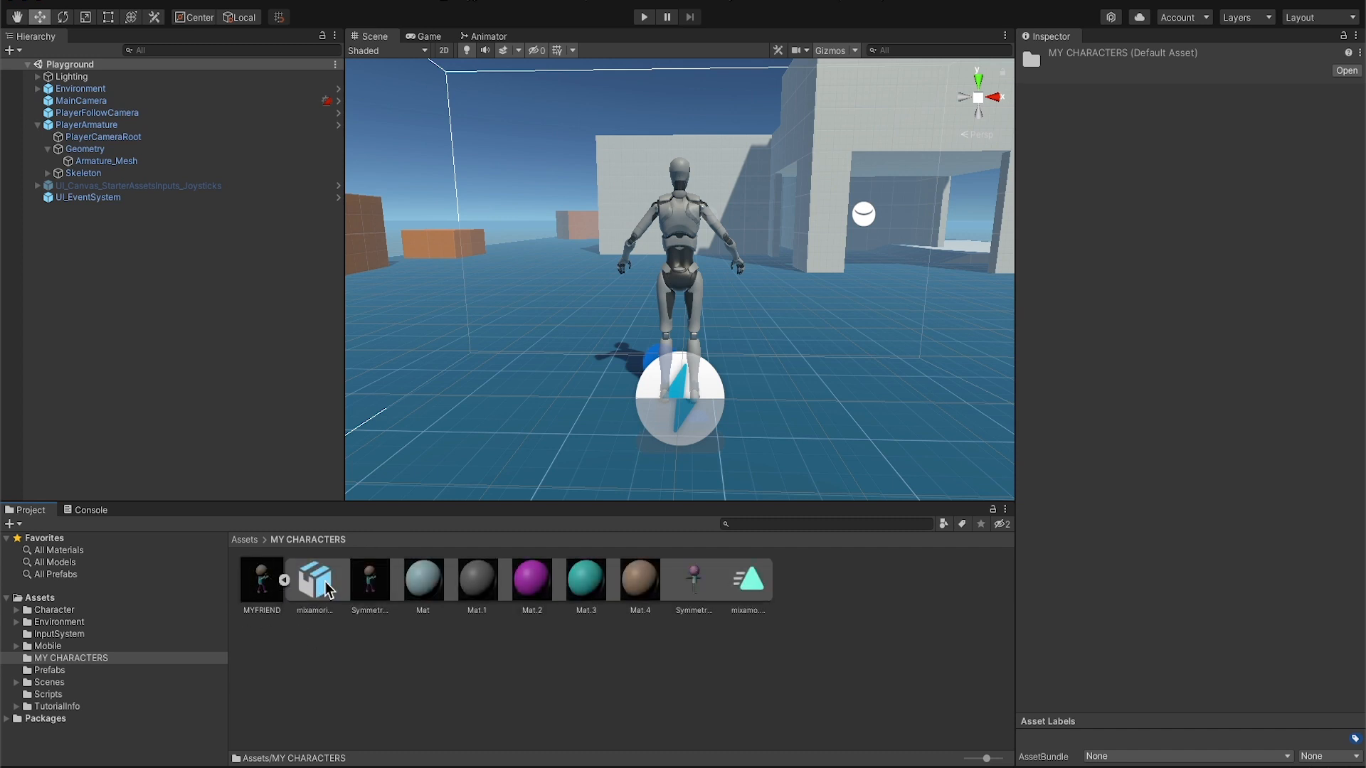
{"action": "left_click", "coordinate": [285, 582]}
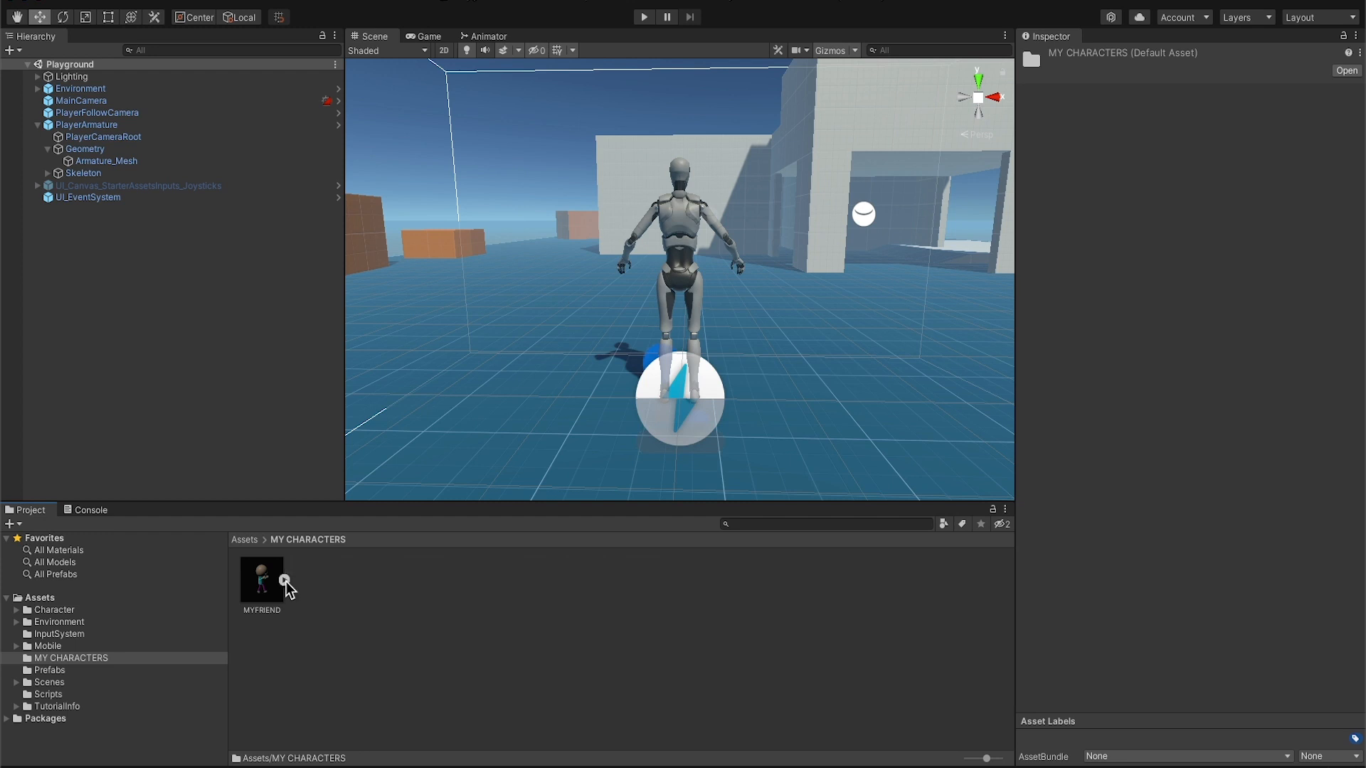
{"action": "left_click", "coordinate": [284, 582]}
{"action": "left_click", "coordinate": [285, 581]}
{"action": "left_click", "coordinate": [285, 581]}
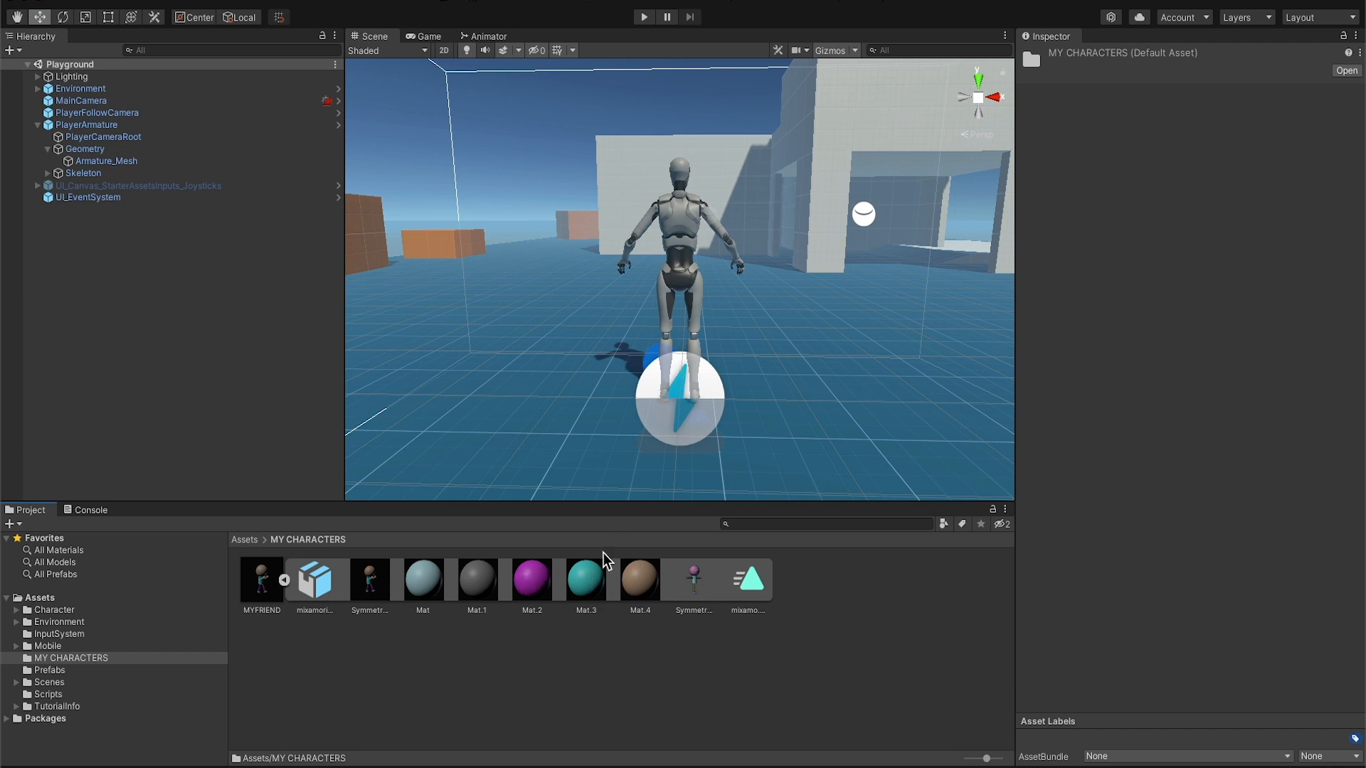
Preview the mixamo.com animation clip inside the MYFRIEND model, pause it and collapse the model's sub-assets.
{"action": "left_click", "coordinate": [749, 584]}
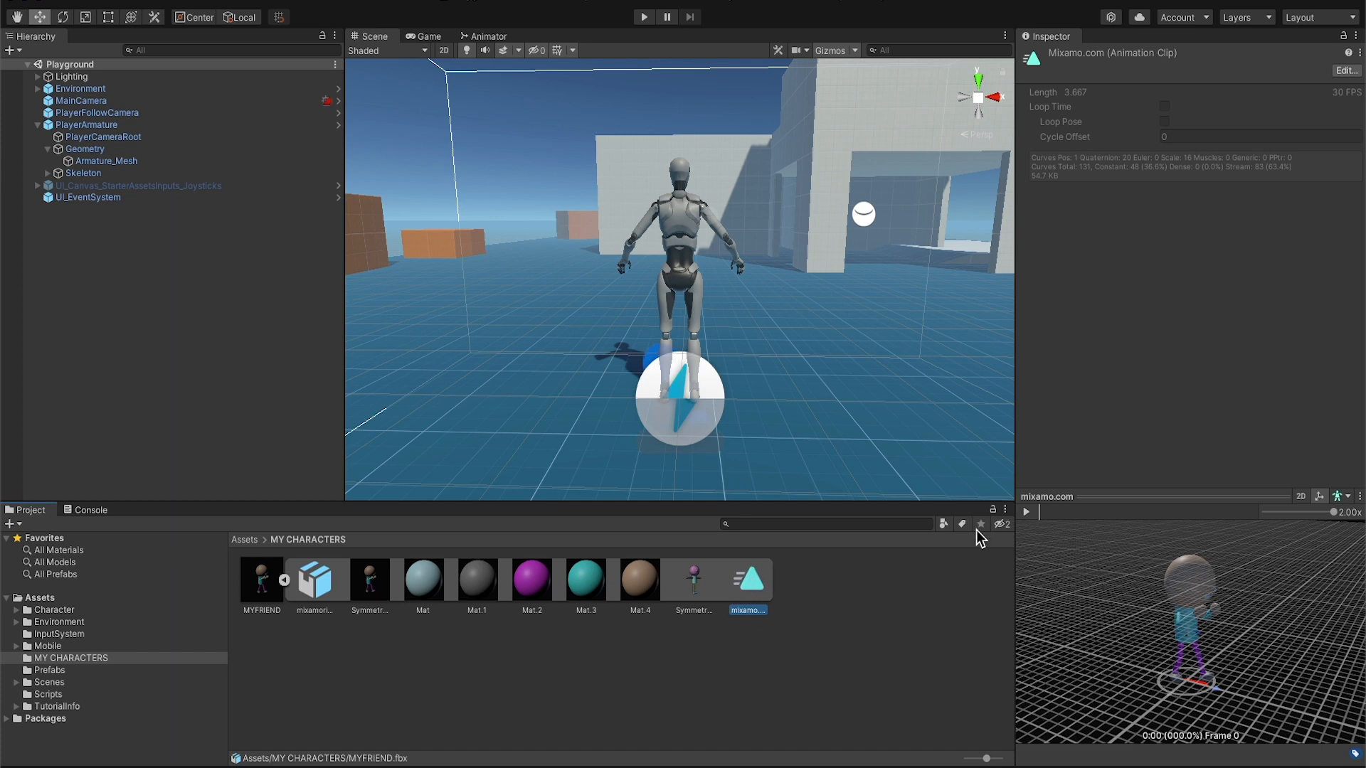
{"action": "left_click", "coordinate": [1025, 512]}
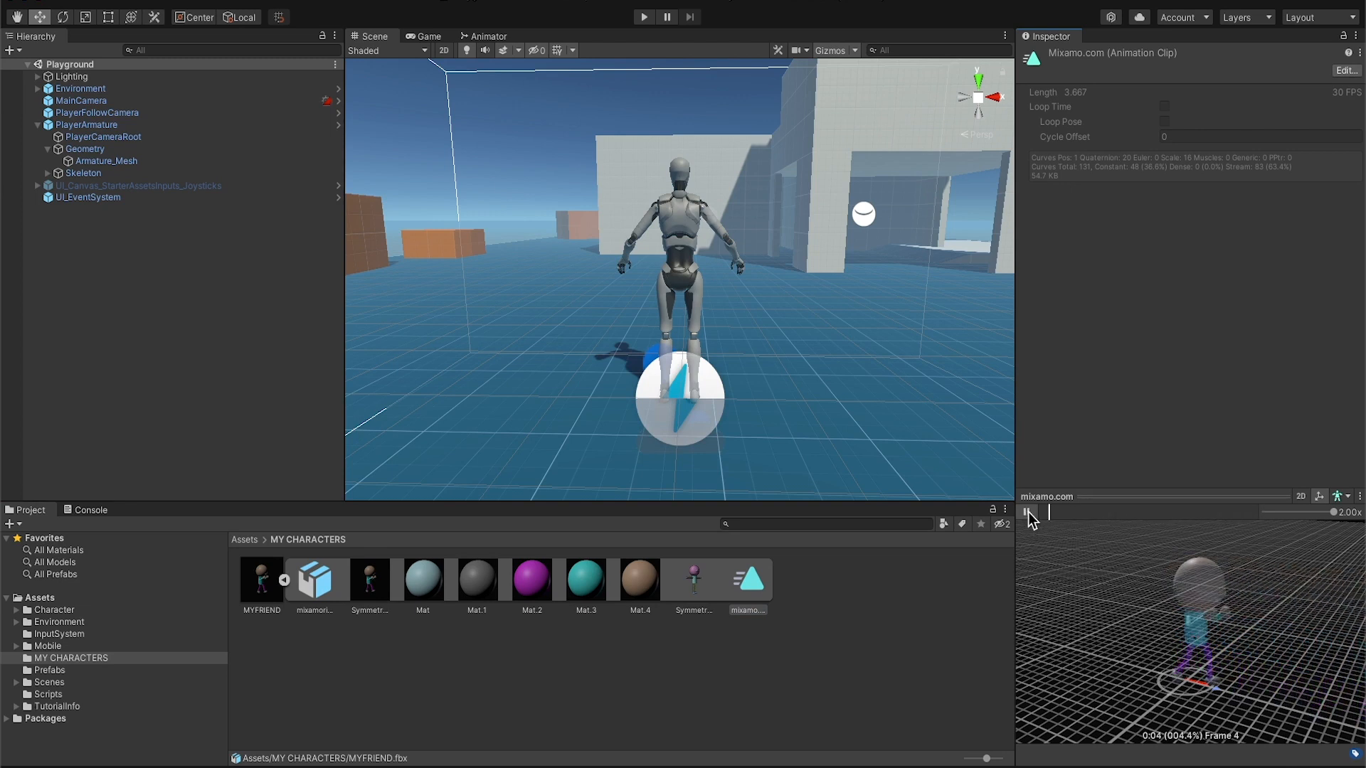
{"action": "left_click", "coordinate": [1026, 512]}
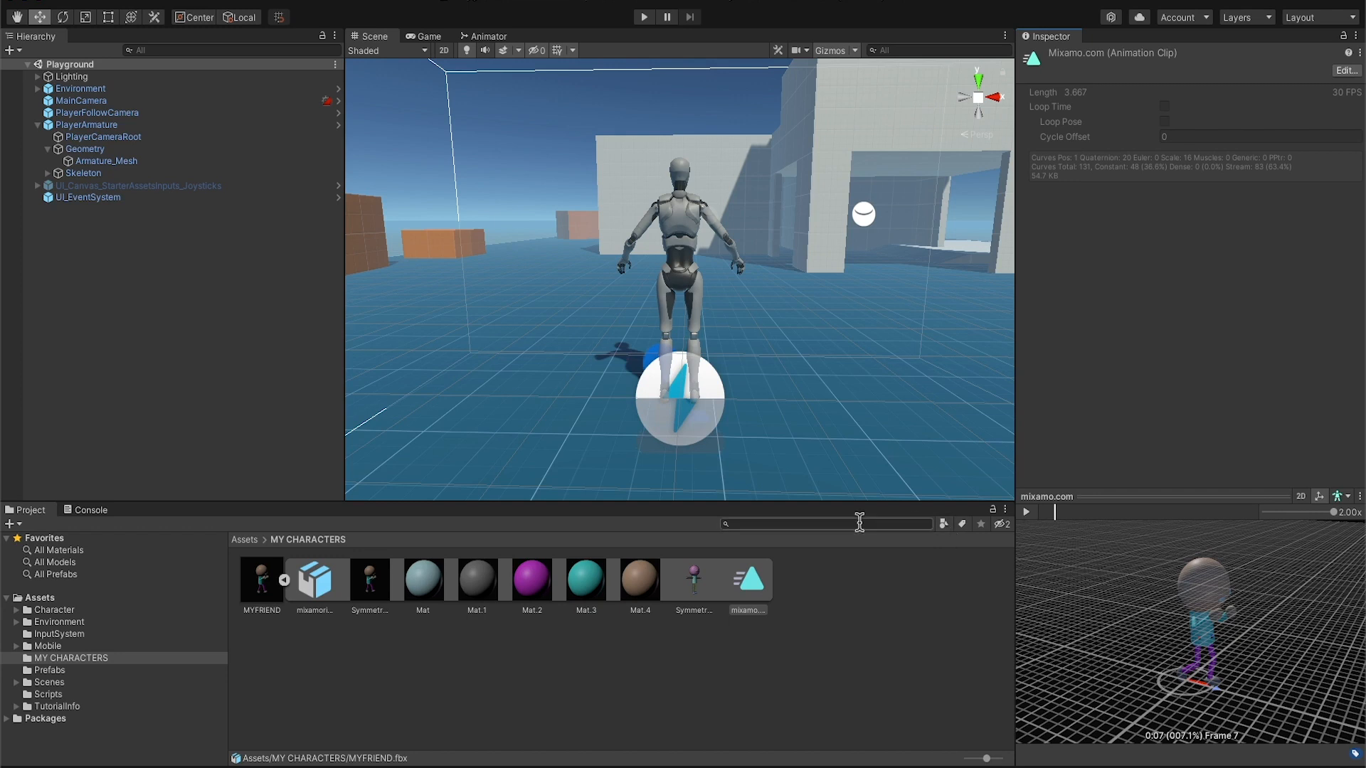
{"action": "left_click", "coordinate": [284, 580]}
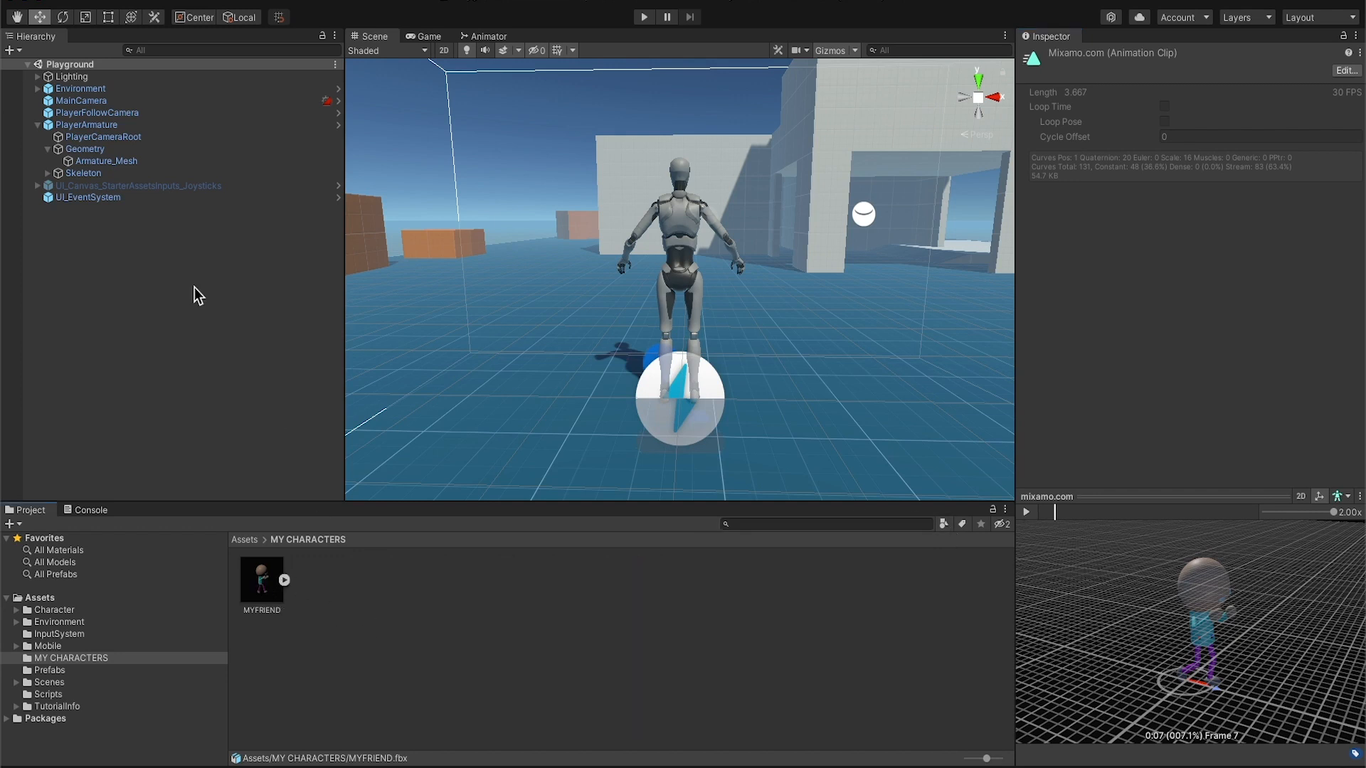
Expand the MYFRIEND model's sub-assets and examine the Armature_Mesh under PlayerArmature's Geometry in the scene.
{"action": "left_click", "coordinate": [283, 580]}
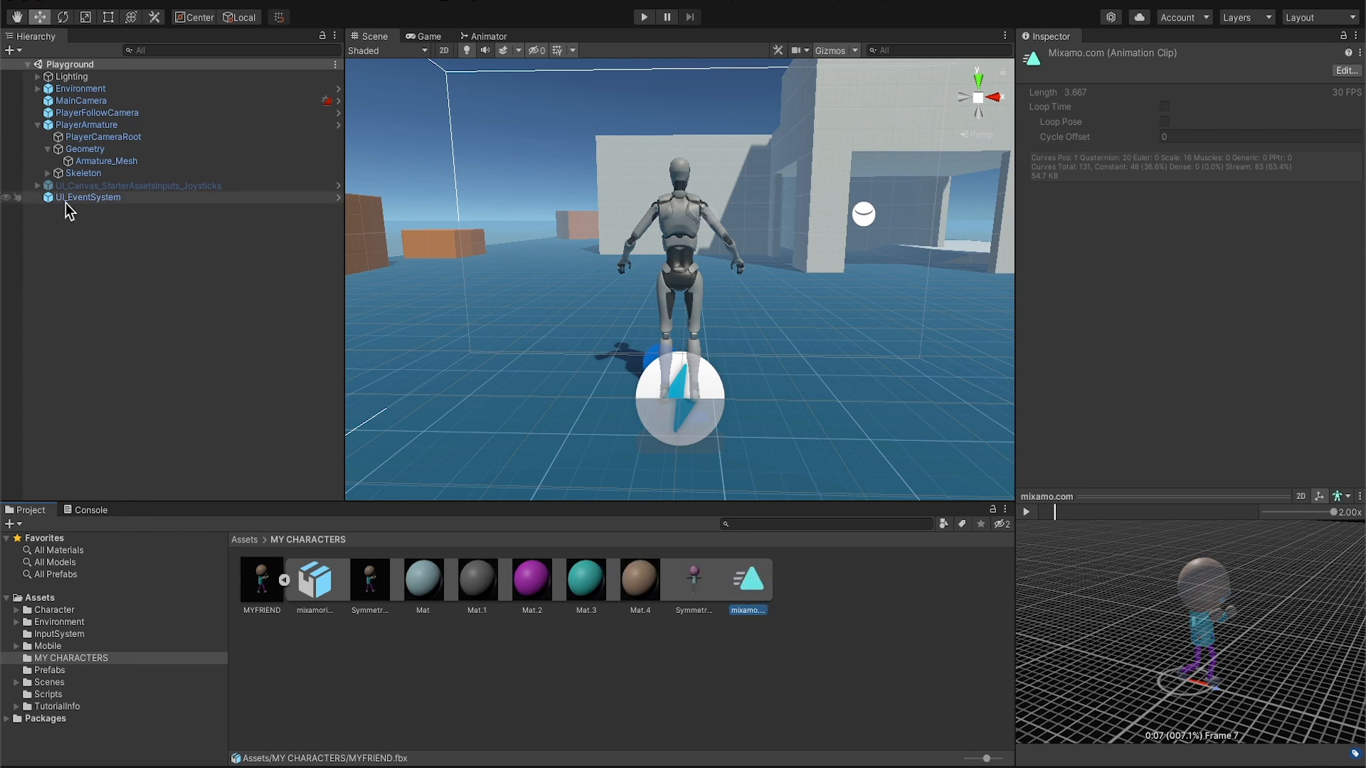
{"action": "left_click", "coordinate": [67, 149]}
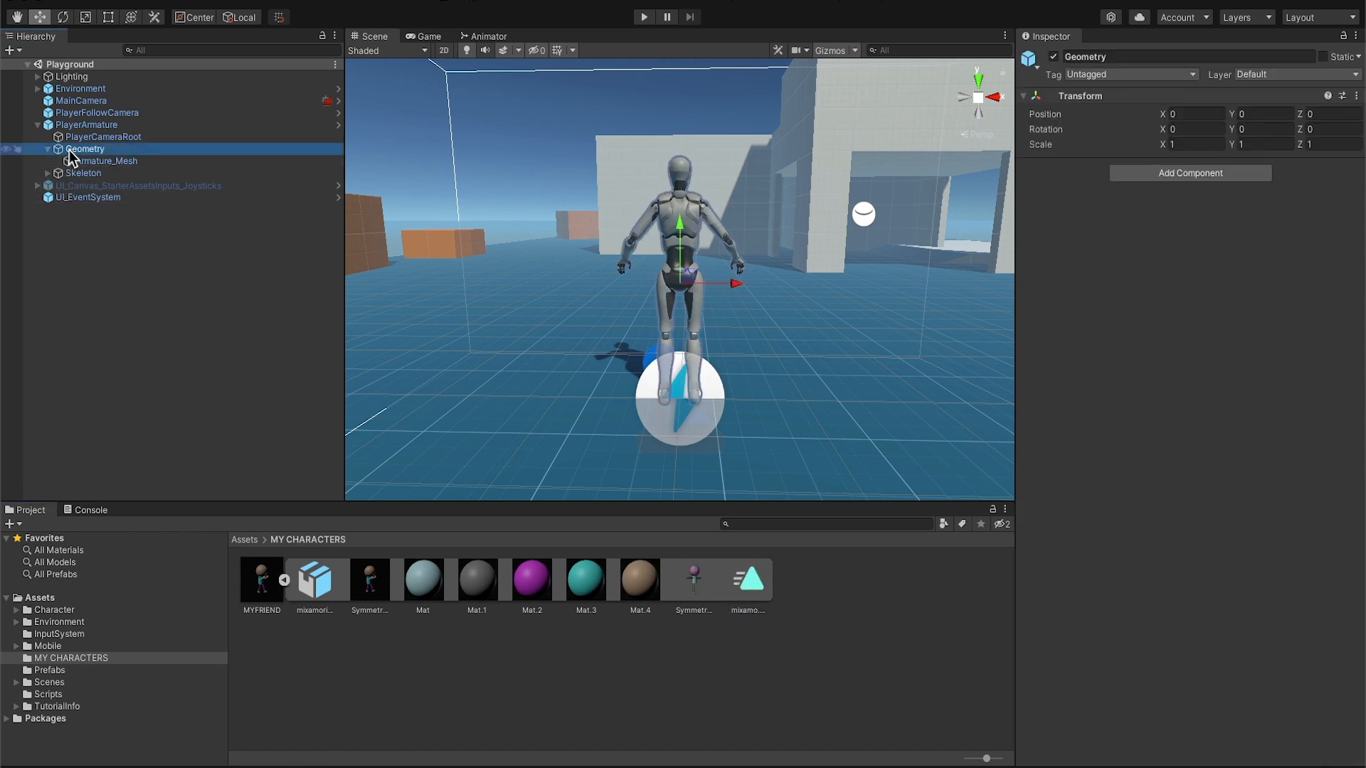
{"action": "left_click", "coordinate": [87, 162]}
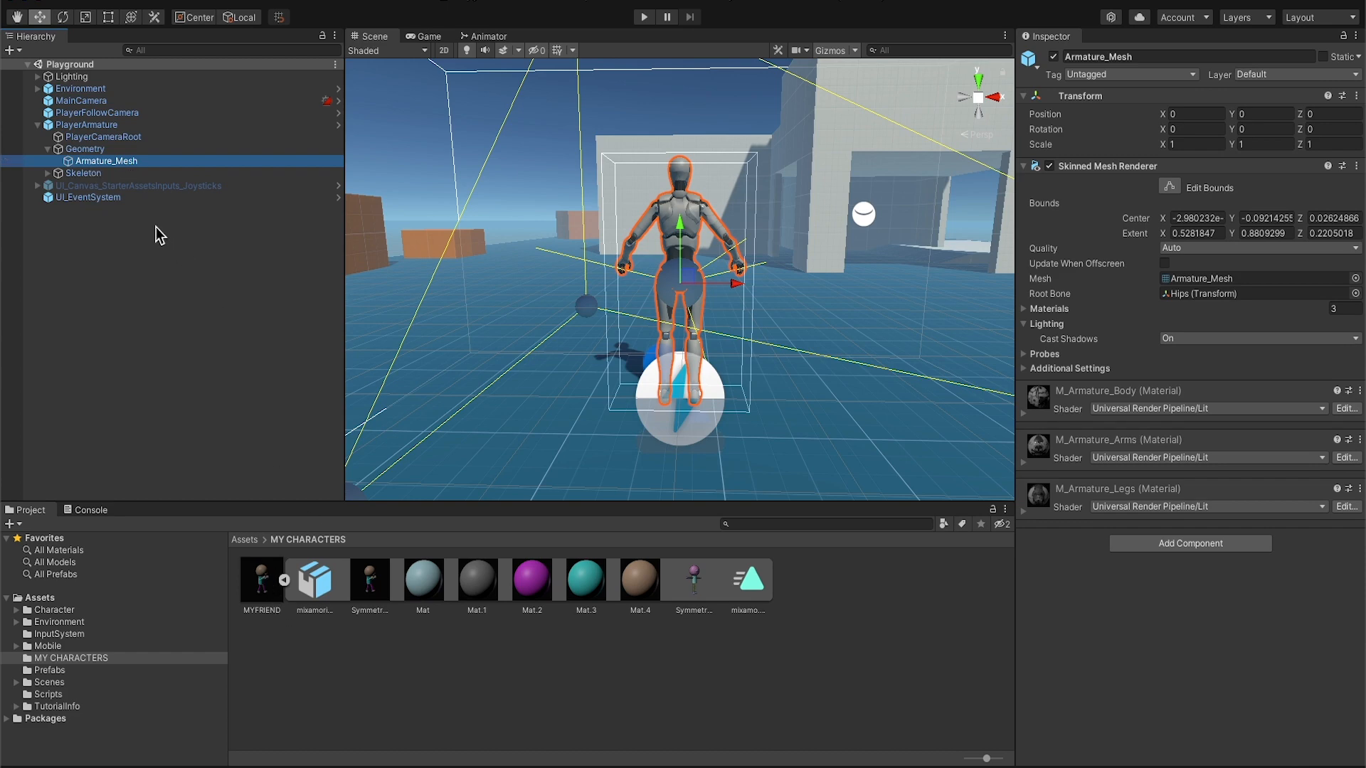
{"action": "scroll", "coordinate": [688, 296], "scroll_direction": "up", "scroll_amount": 5}
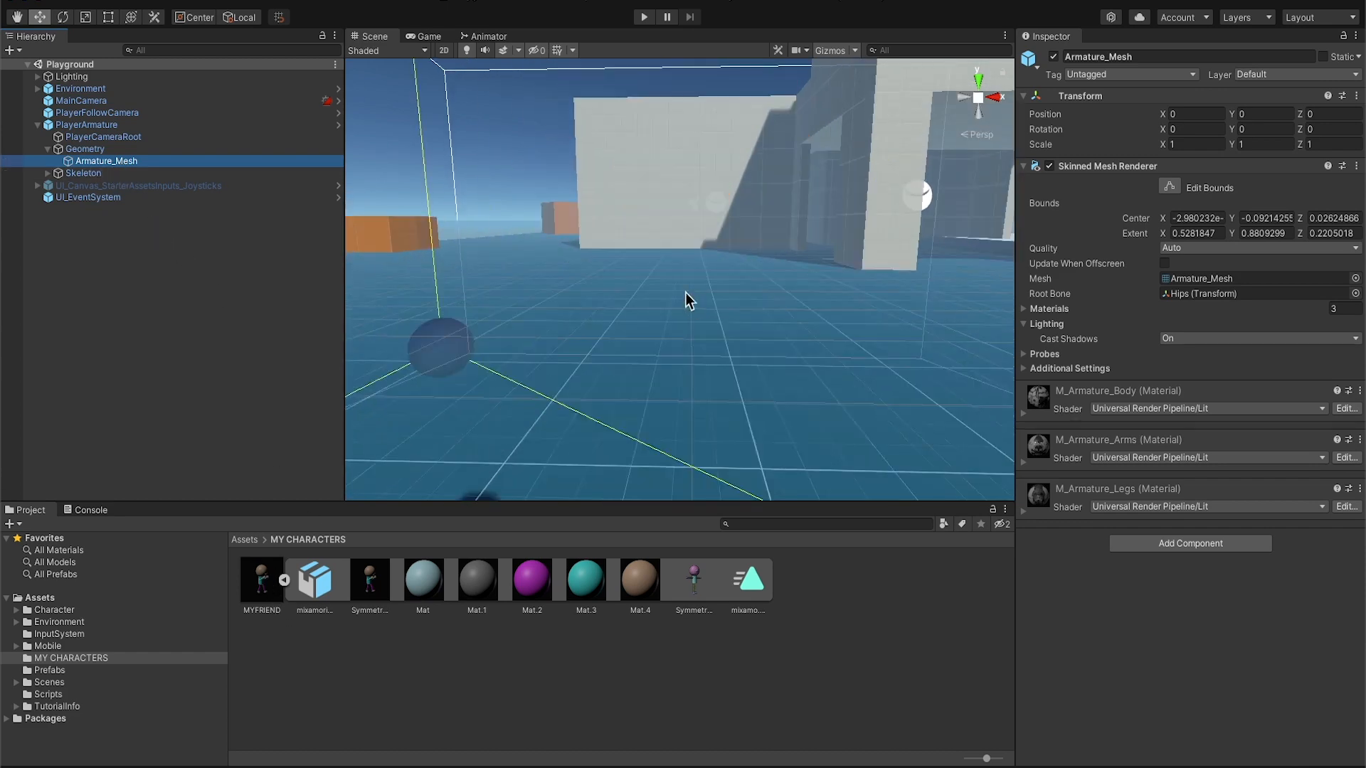
{"action": "scroll", "coordinate": [685, 292], "scroll_direction": "down", "scroll_amount": 5}
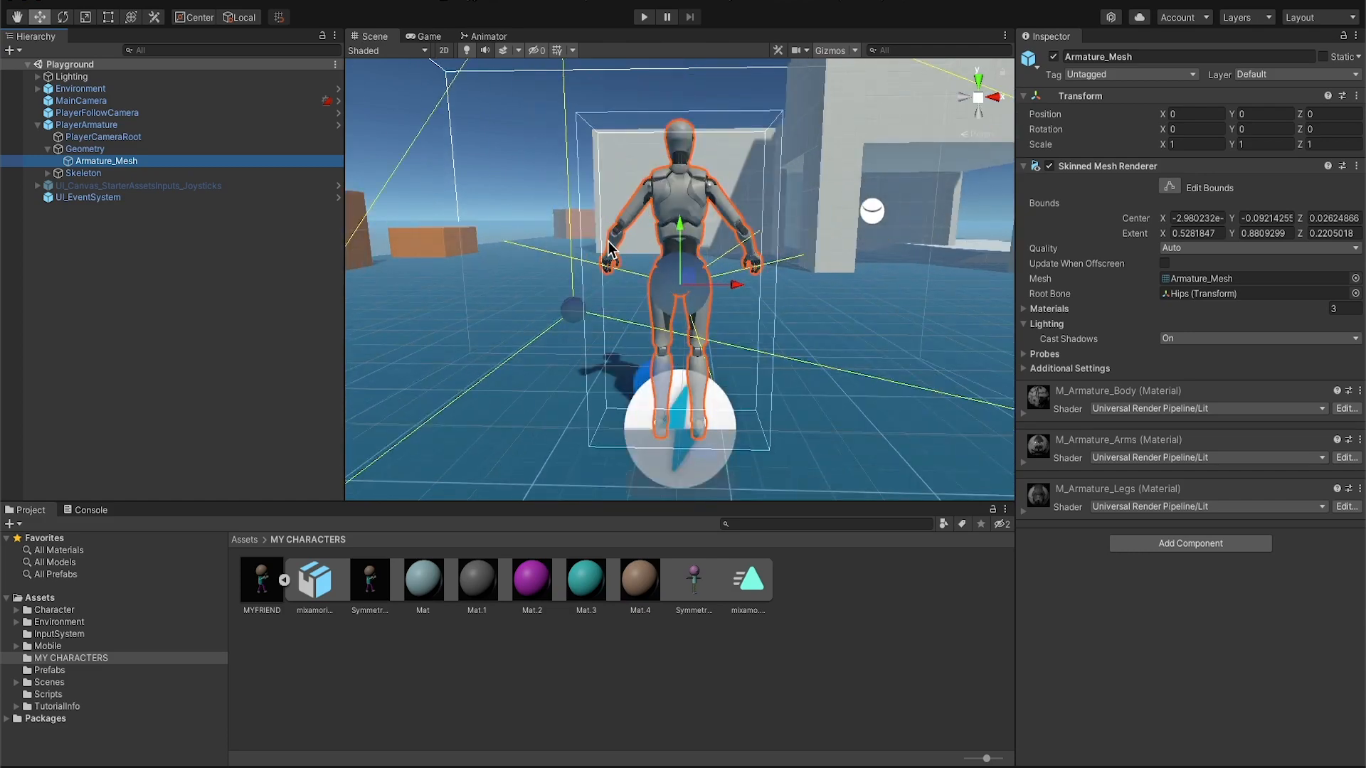
{"action": "left_click_drag", "start_coordinate": [609, 250], "coordinate": [387, 278], "text": "alt"}
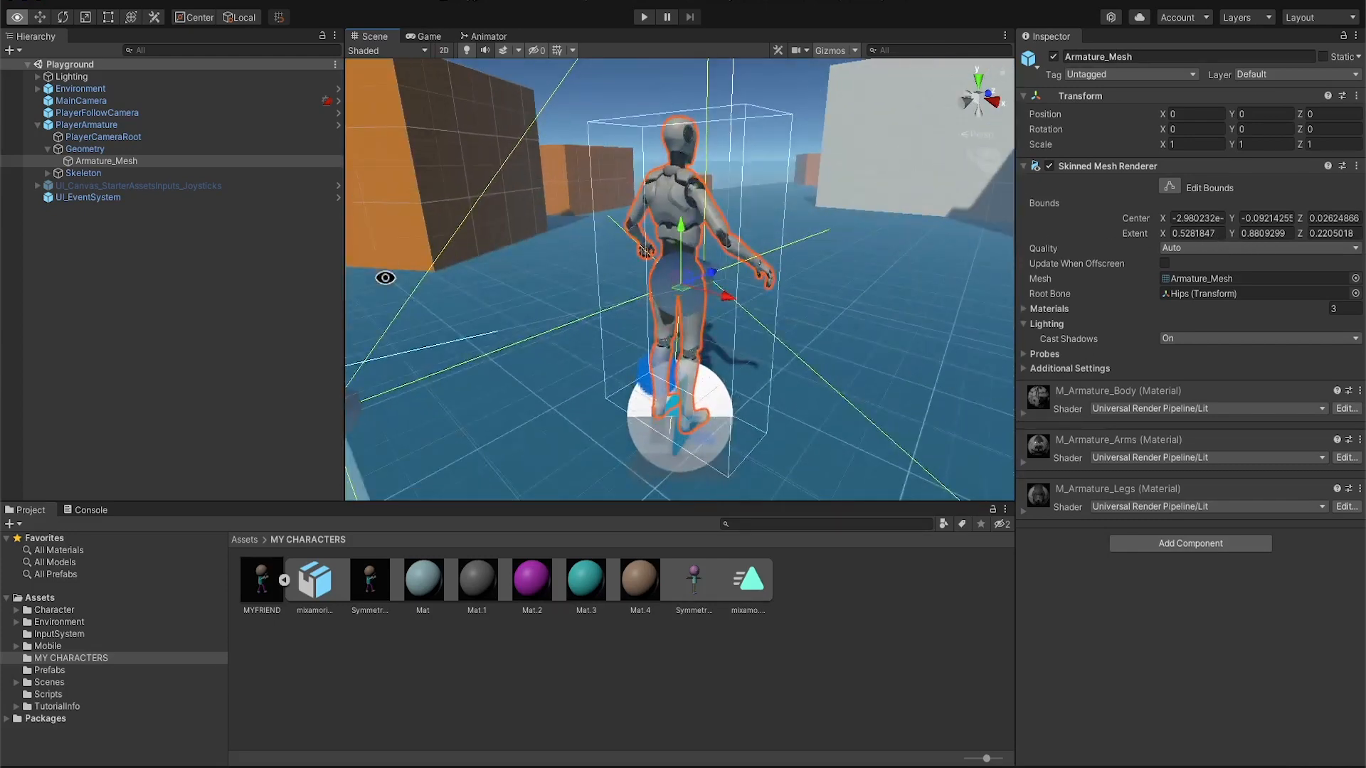
{"action": "left_click", "coordinate": [75, 150]}
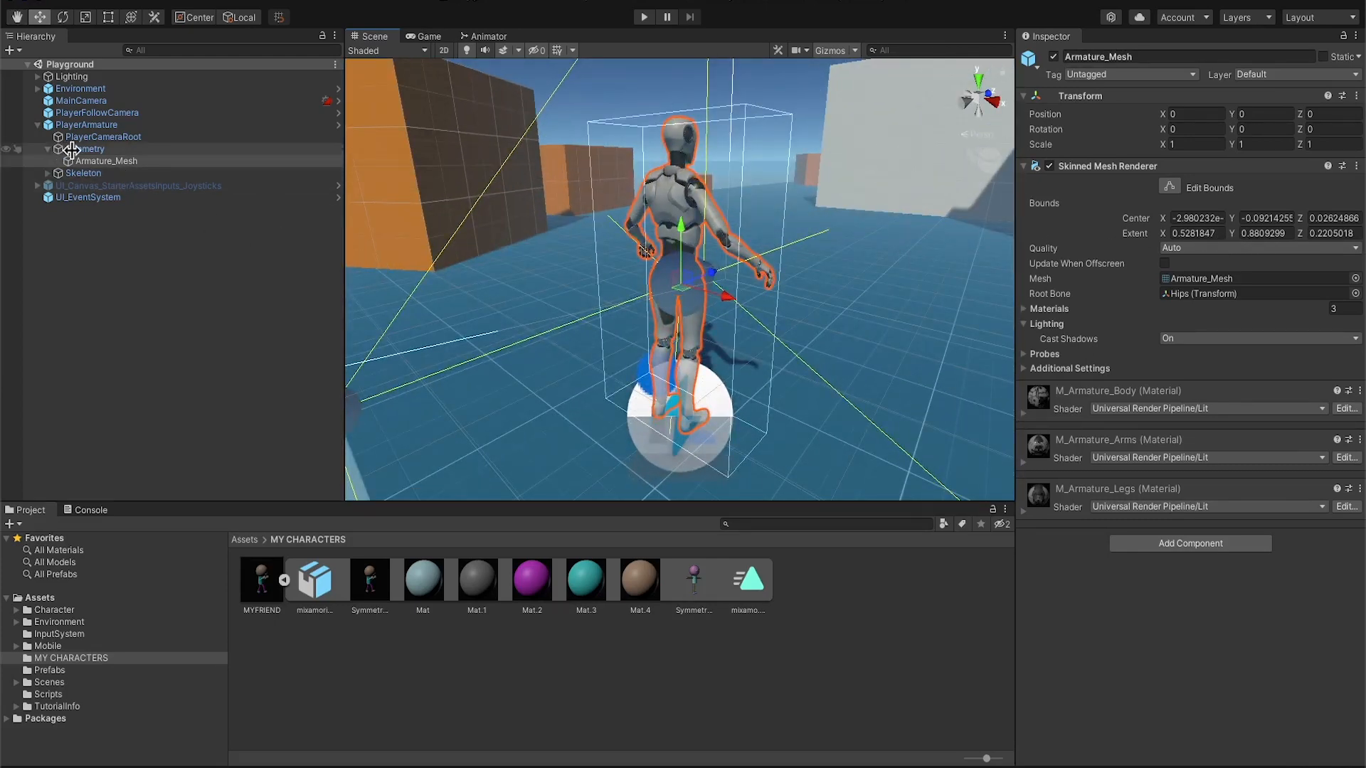
{"action": "left_click", "coordinate": [75, 161]}
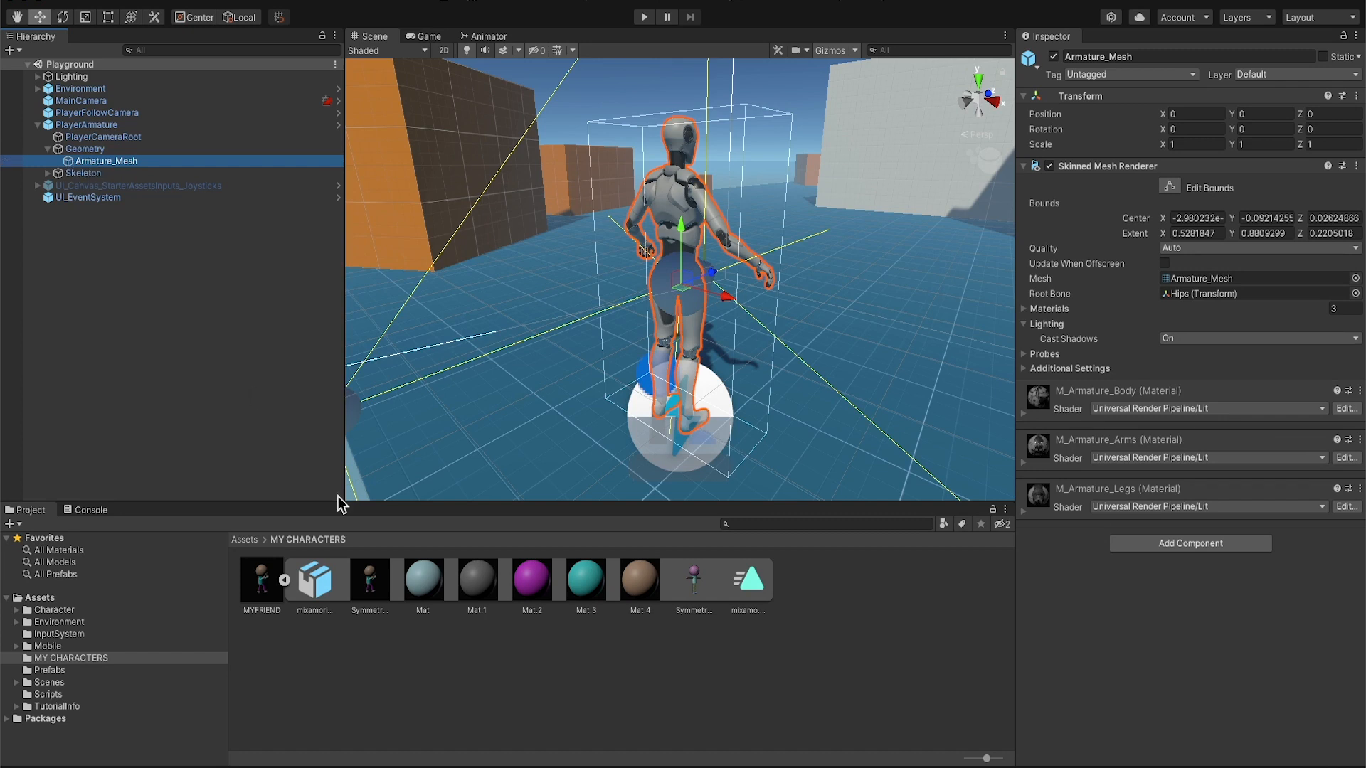
Try to delete Armature_Mesh from the PlayerArmature instance and open the PlayerArmature prefab for editing.
{"action": "right_click", "coordinate": [74, 168]}
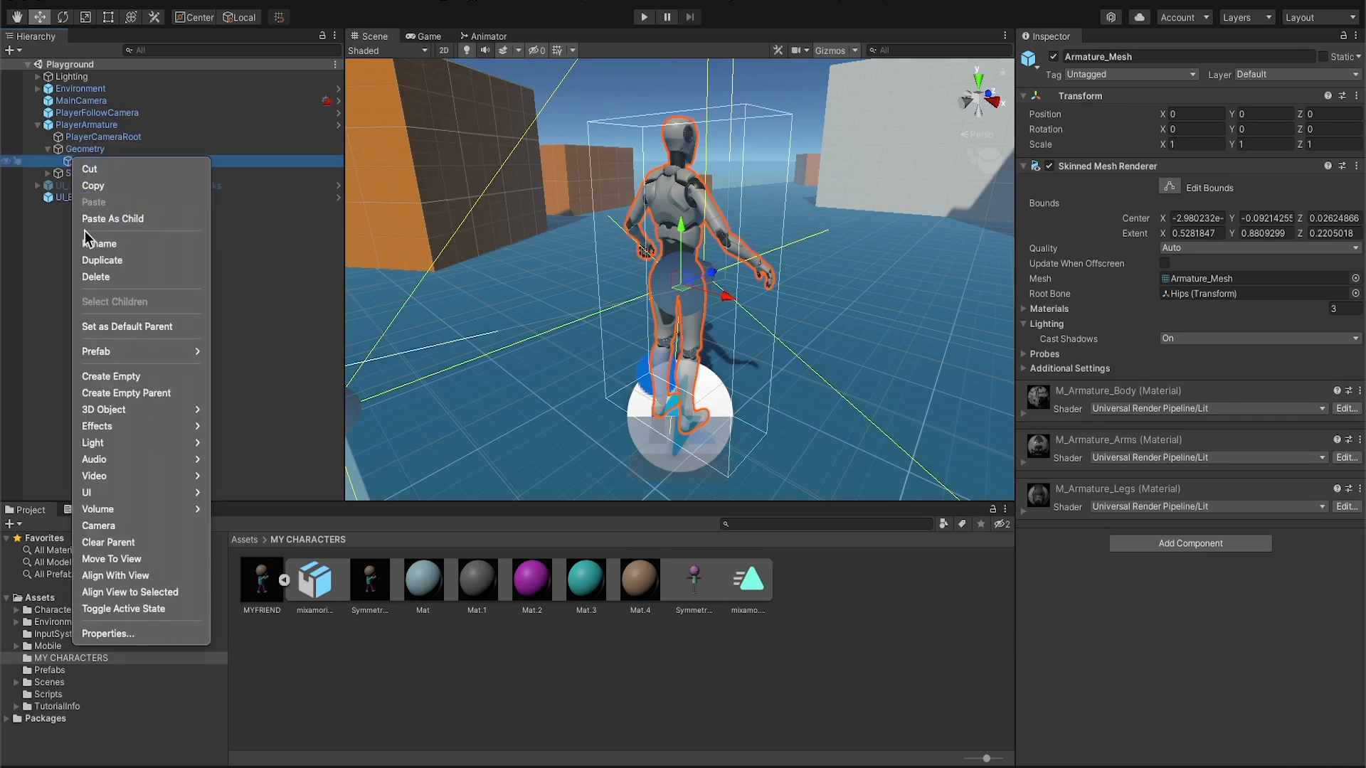
{"action": "left_click", "coordinate": [91, 277]}
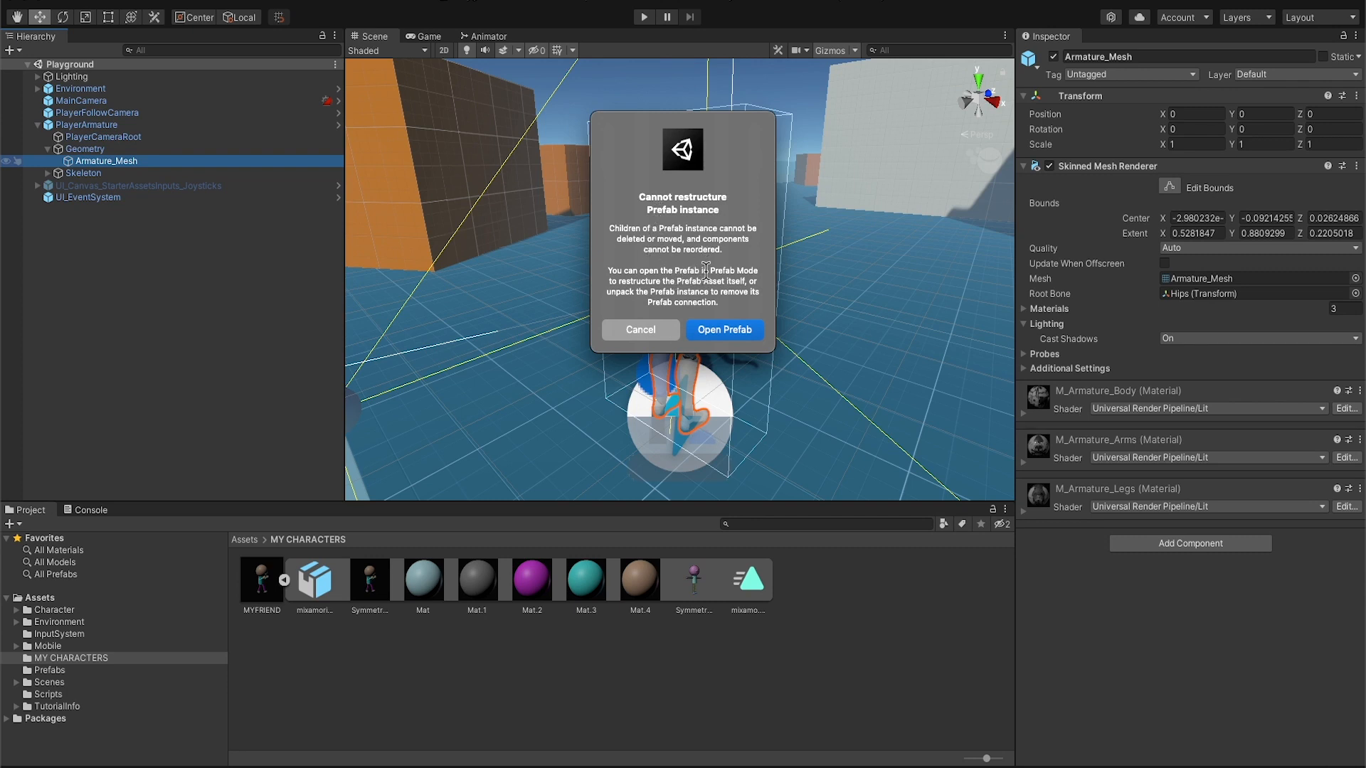
{"action": "left_click", "coordinate": [710, 330]}
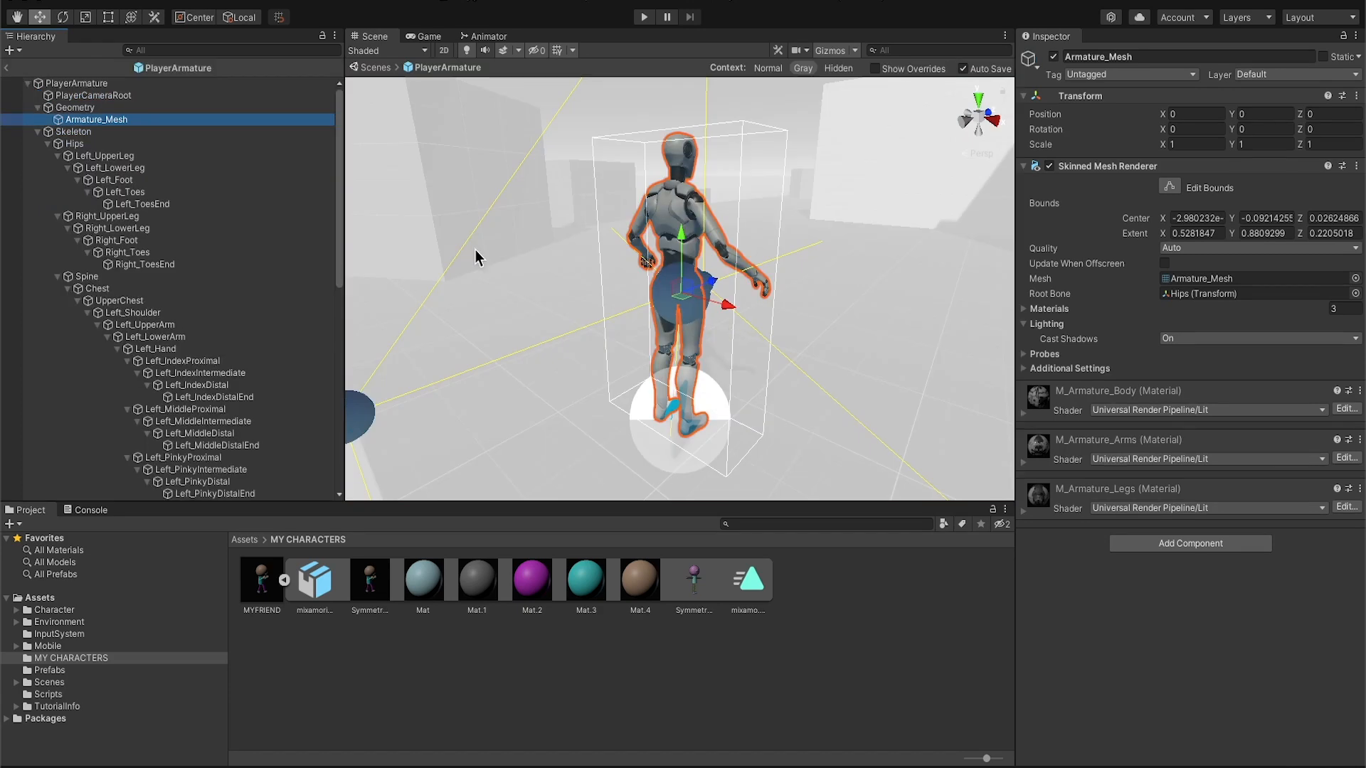
Collapse Skeleton, delete Armature_Mesh from the prefab's Geometry object and return to the Playground scene.
{"action": "left_click", "coordinate": [38, 133]}
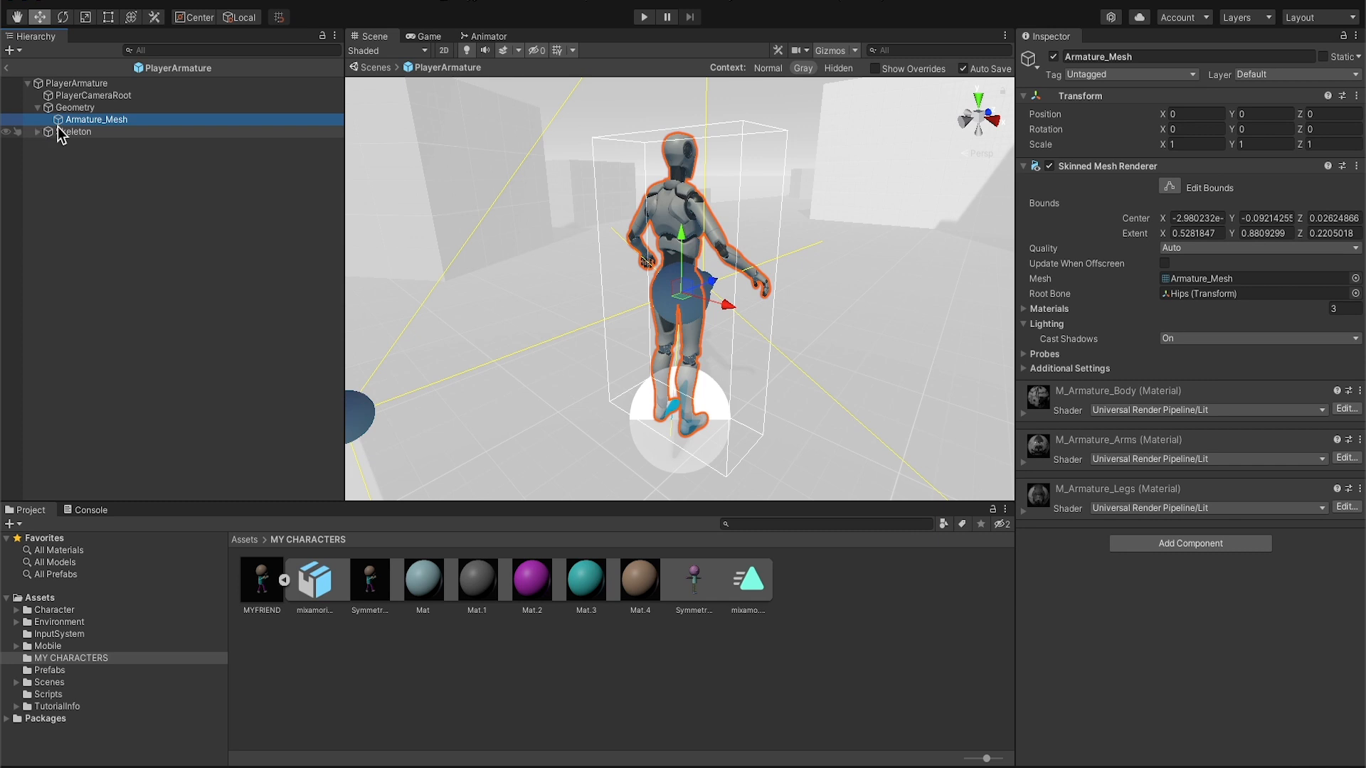
{"action": "double_click", "coordinate": [61, 121]}
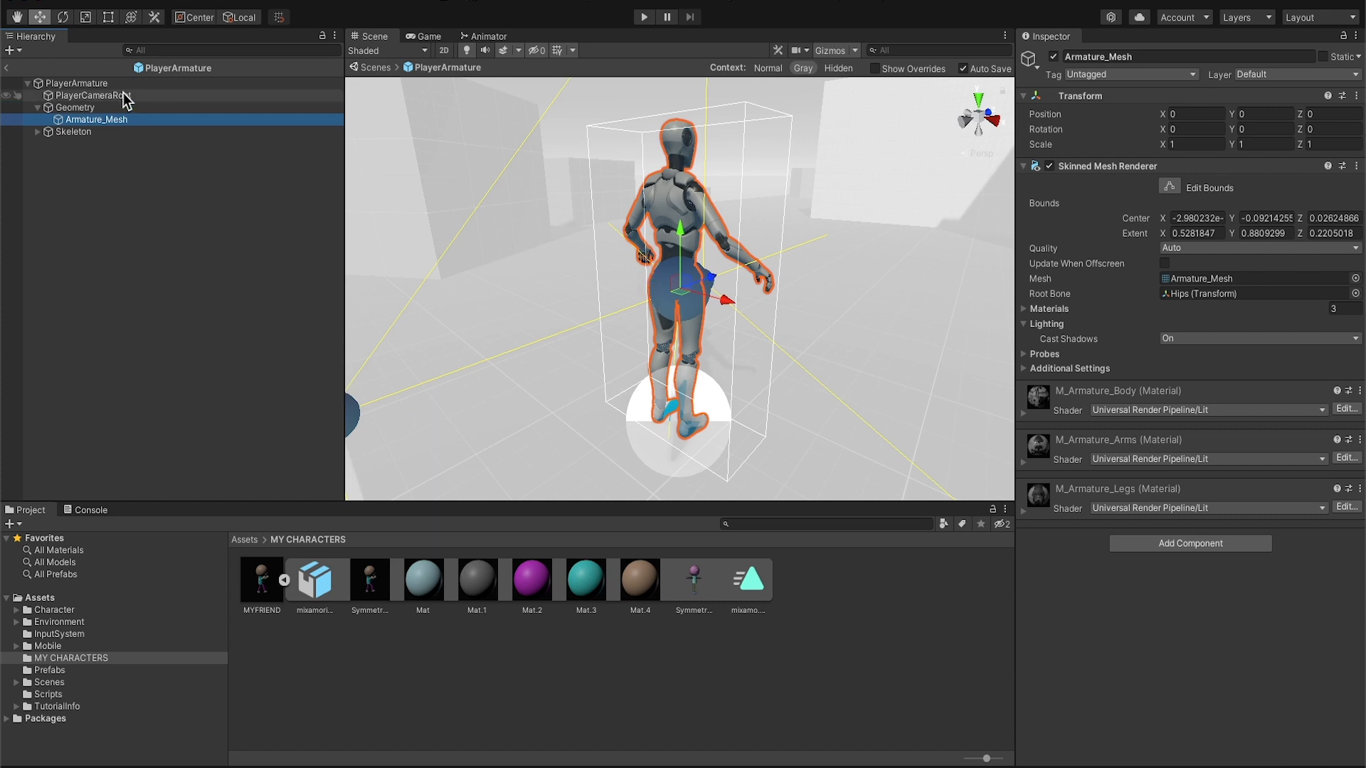
{"action": "right_click", "coordinate": [76, 125]}
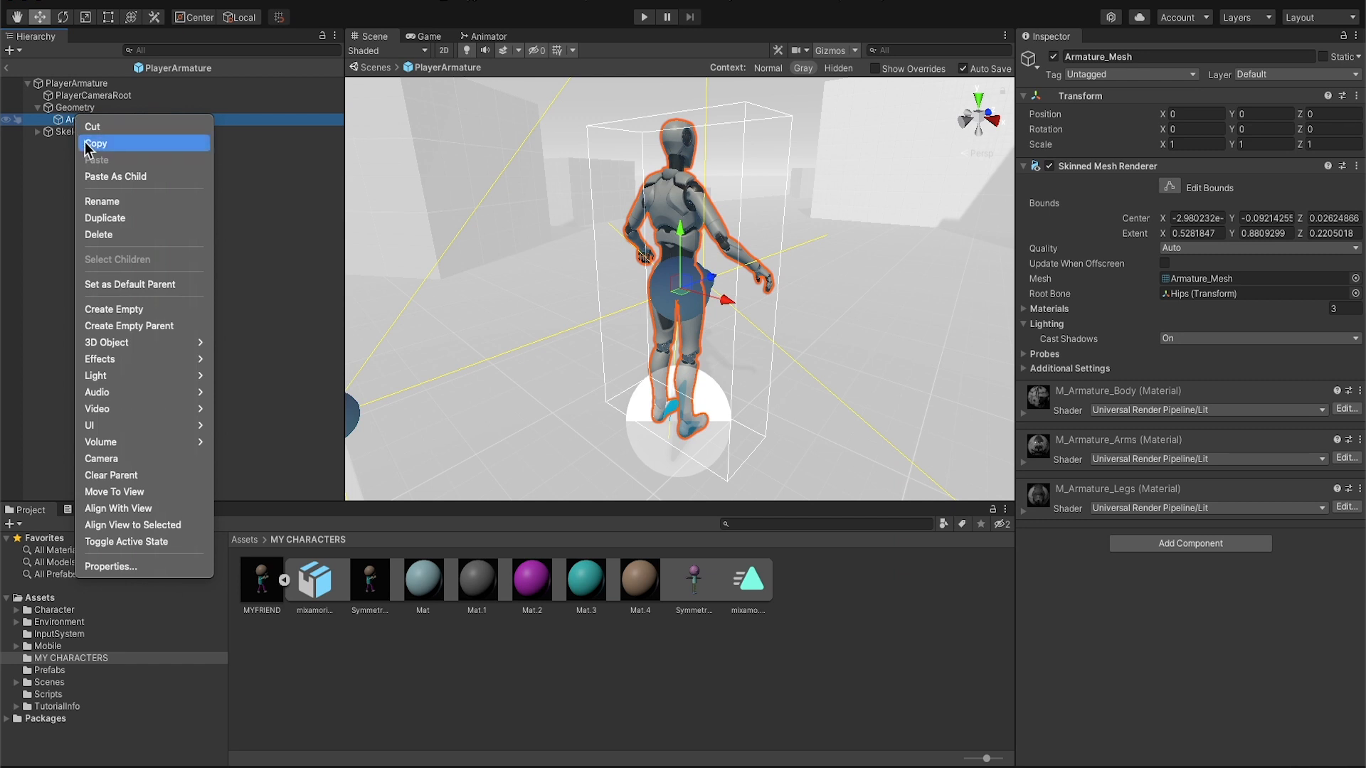
{"action": "left_click", "coordinate": [108, 237]}
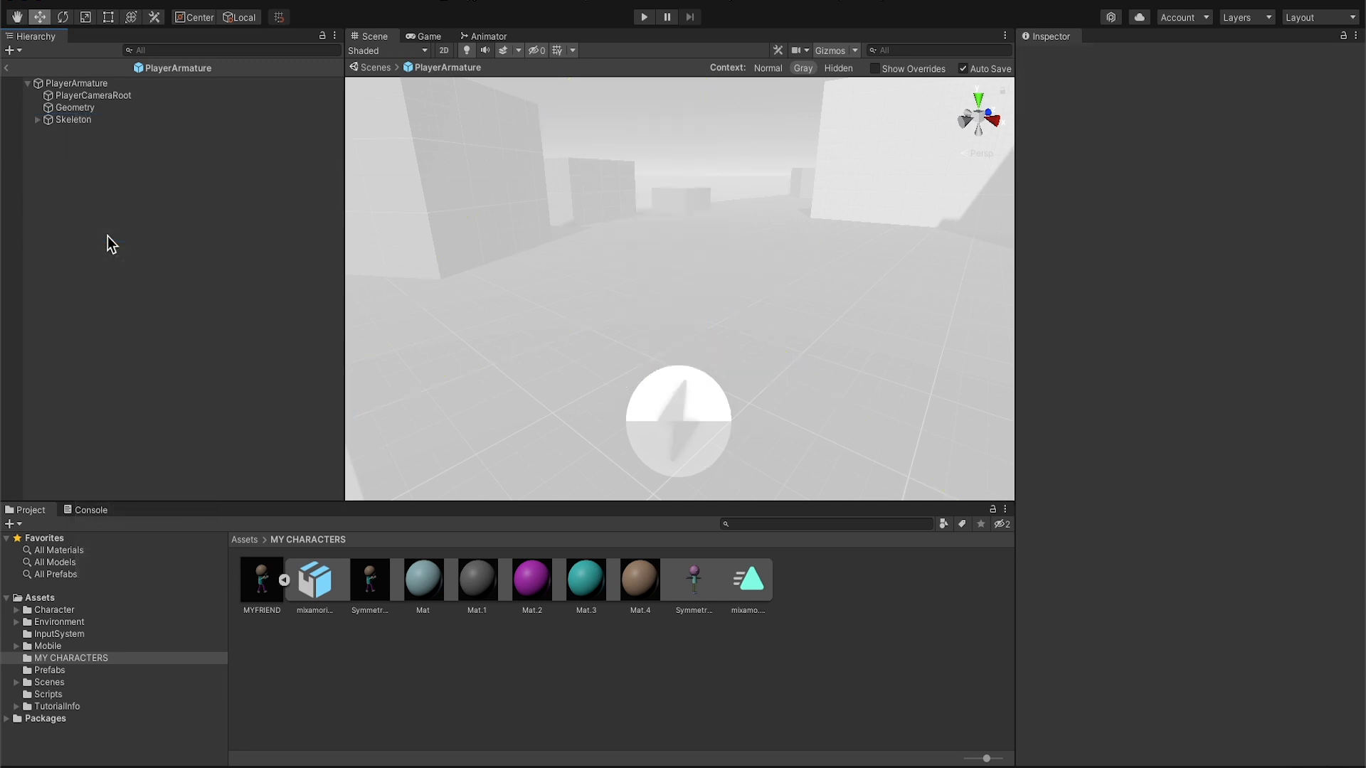
{"action": "left_click", "coordinate": [6, 68]}
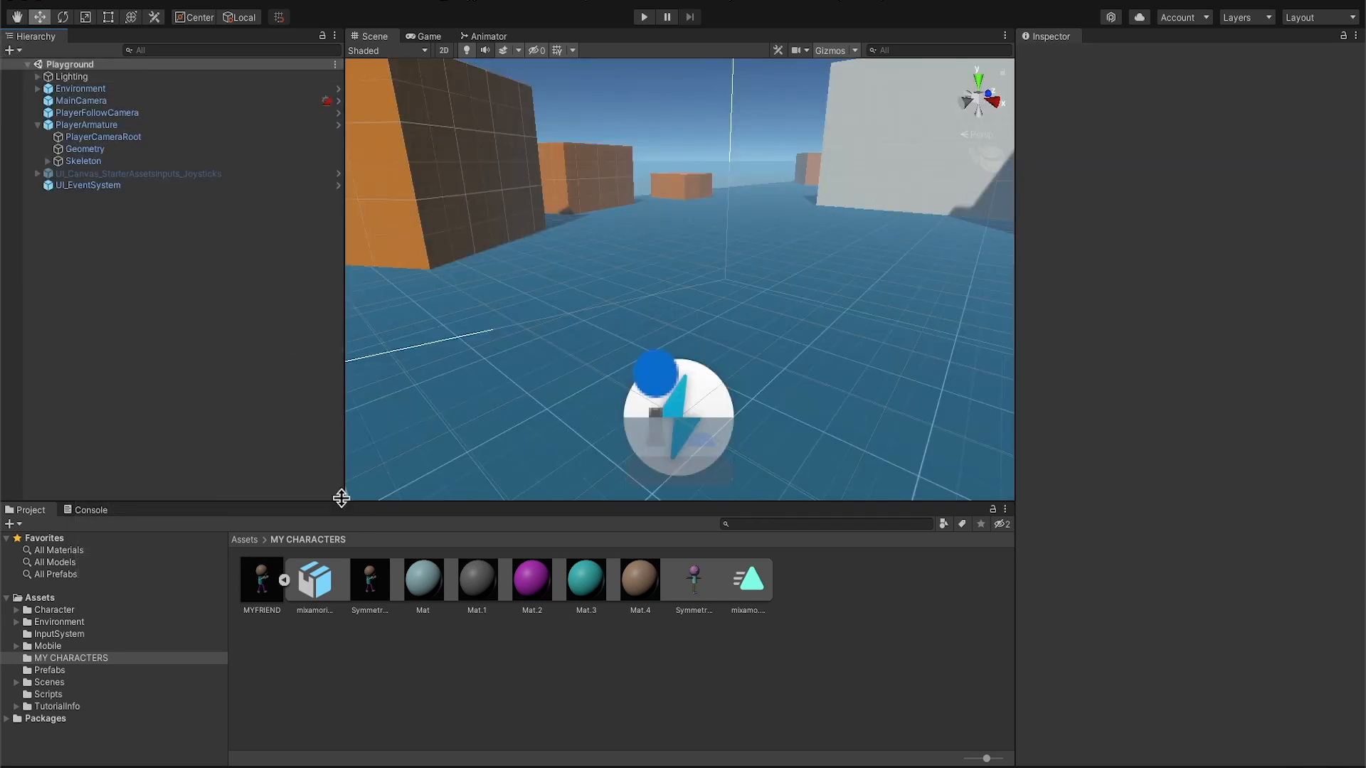
Collapse MYFRIEND's sub-assets and examine the model's Model, Rig, Animation and Materials import settings.
{"action": "left_click", "coordinate": [70, 148]}
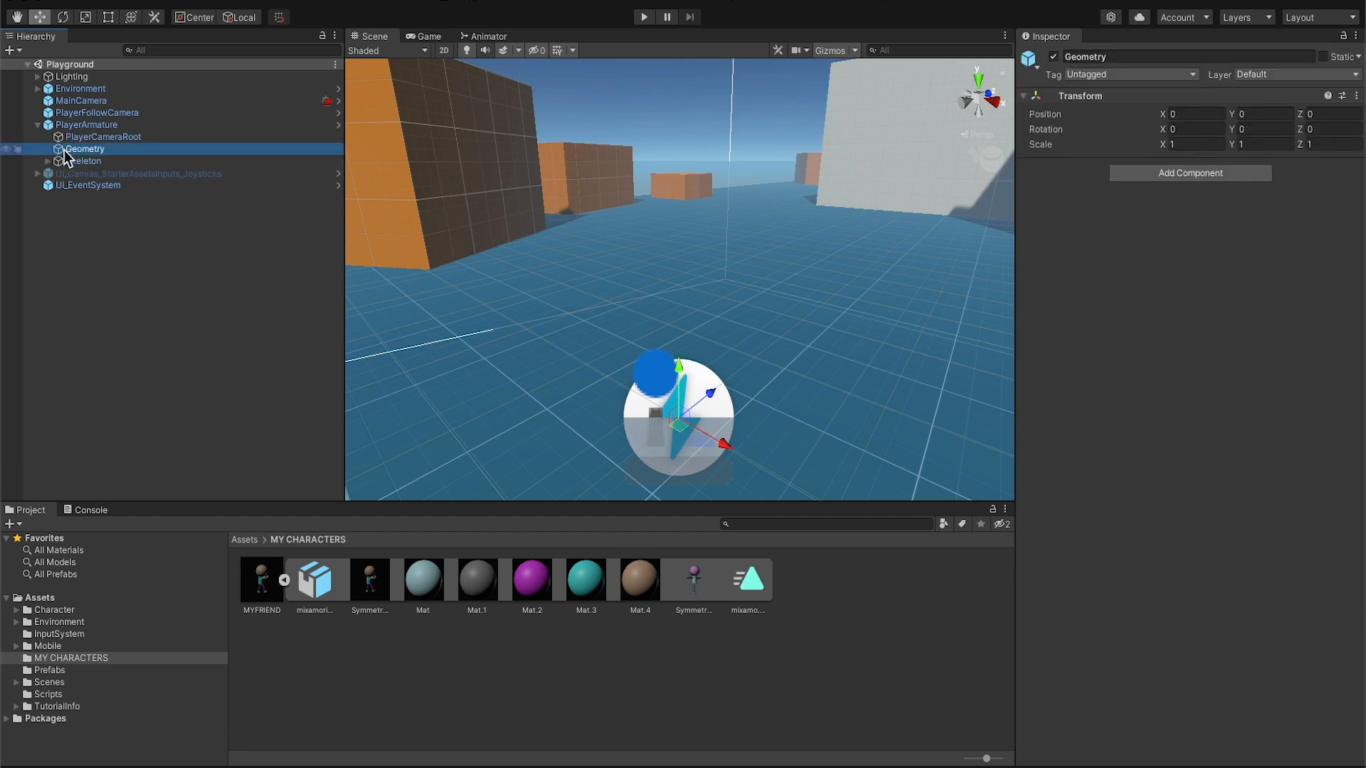
{"action": "left_click", "coordinate": [284, 580]}
{"action": "left_click", "coordinate": [268, 599]}
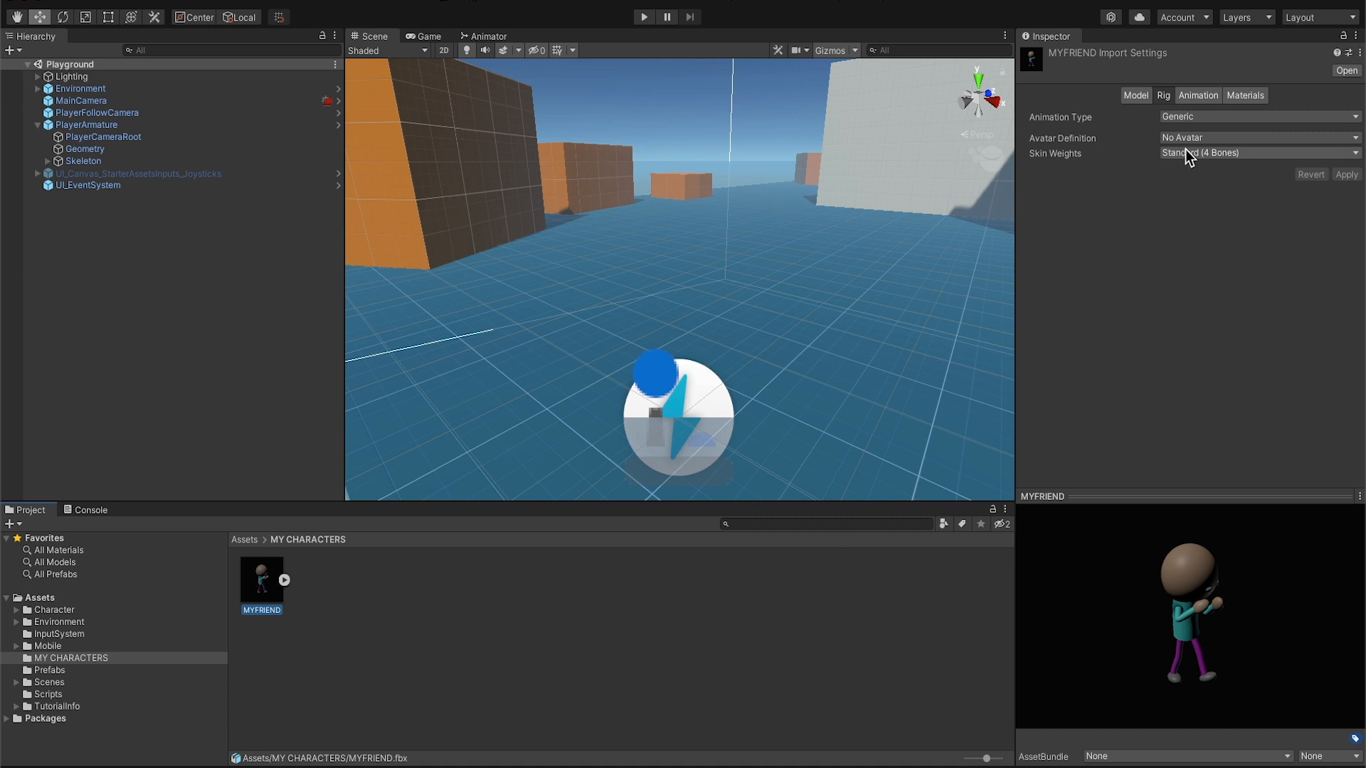
{"action": "left_click", "coordinate": [1138, 97]}
{"action": "left_click", "coordinate": [1150, 98]}
{"action": "left_click", "coordinate": [1193, 96]}
{"action": "left_click", "coordinate": [1254, 100]}
{"action": "left_click", "coordinate": [1201, 96]}
{"action": "left_click", "coordinate": [1167, 100]}
{"action": "left_click", "coordinate": [1145, 99]}
{"action": "left_click", "coordinate": [1163, 97]}
{"action": "left_click", "coordinate": [1244, 96]}
{"action": "left_click", "coordinate": [1210, 96]}
{"action": "left_click", "coordinate": [1167, 97]}
Set MYFRIEND's rig Animation Type to Humanoid, keeping the Standard (4 Bones) skin weights, and apply the import settings.
{"action": "left_click", "coordinate": [1178, 118]}
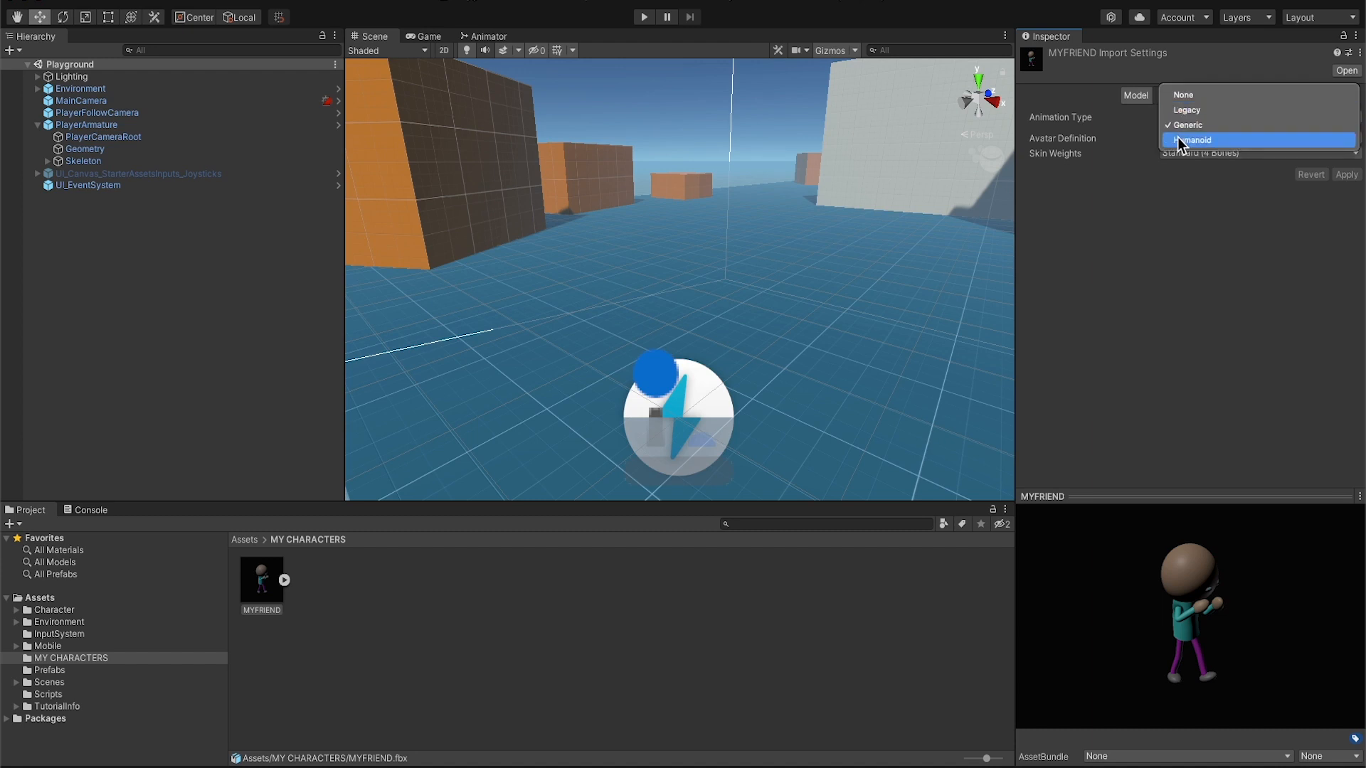
{"action": "left_click", "coordinate": [1178, 140]}
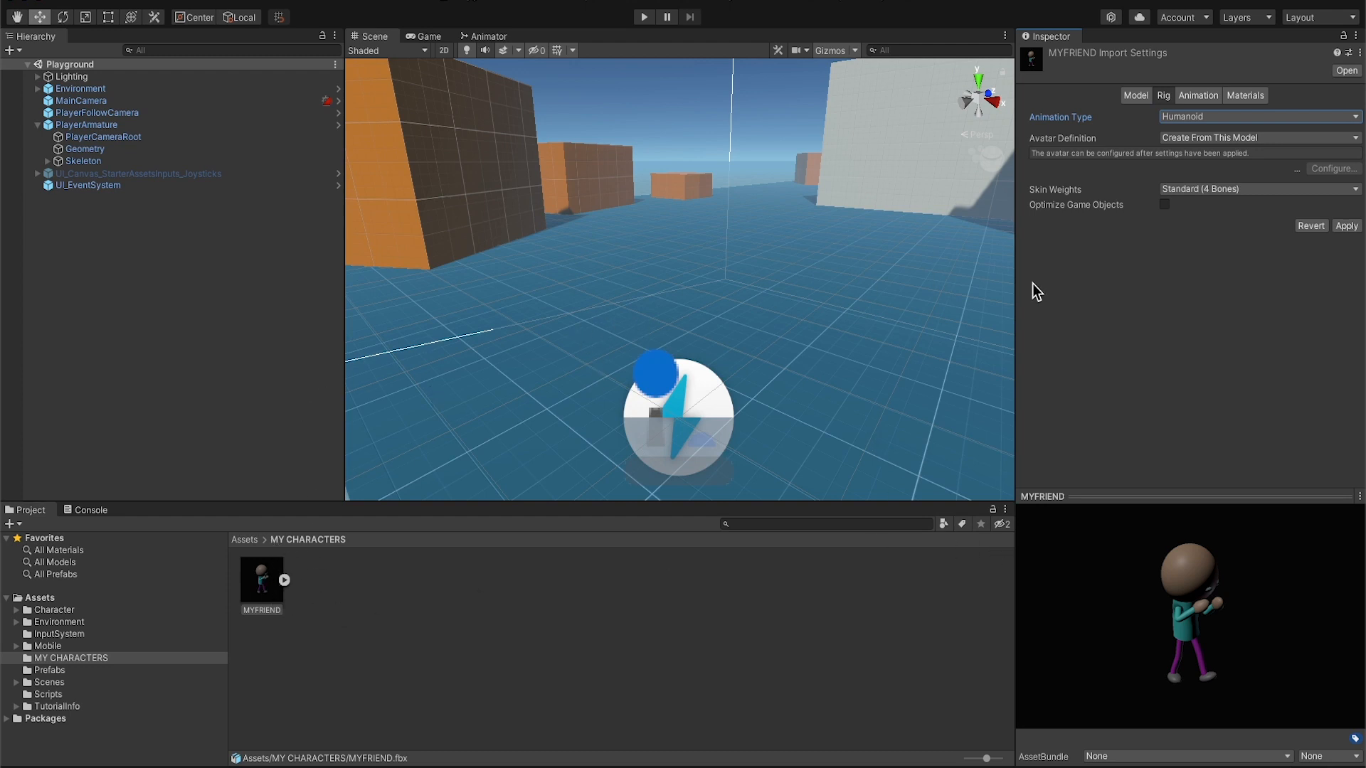
{"action": "left_click", "coordinate": [1215, 190]}
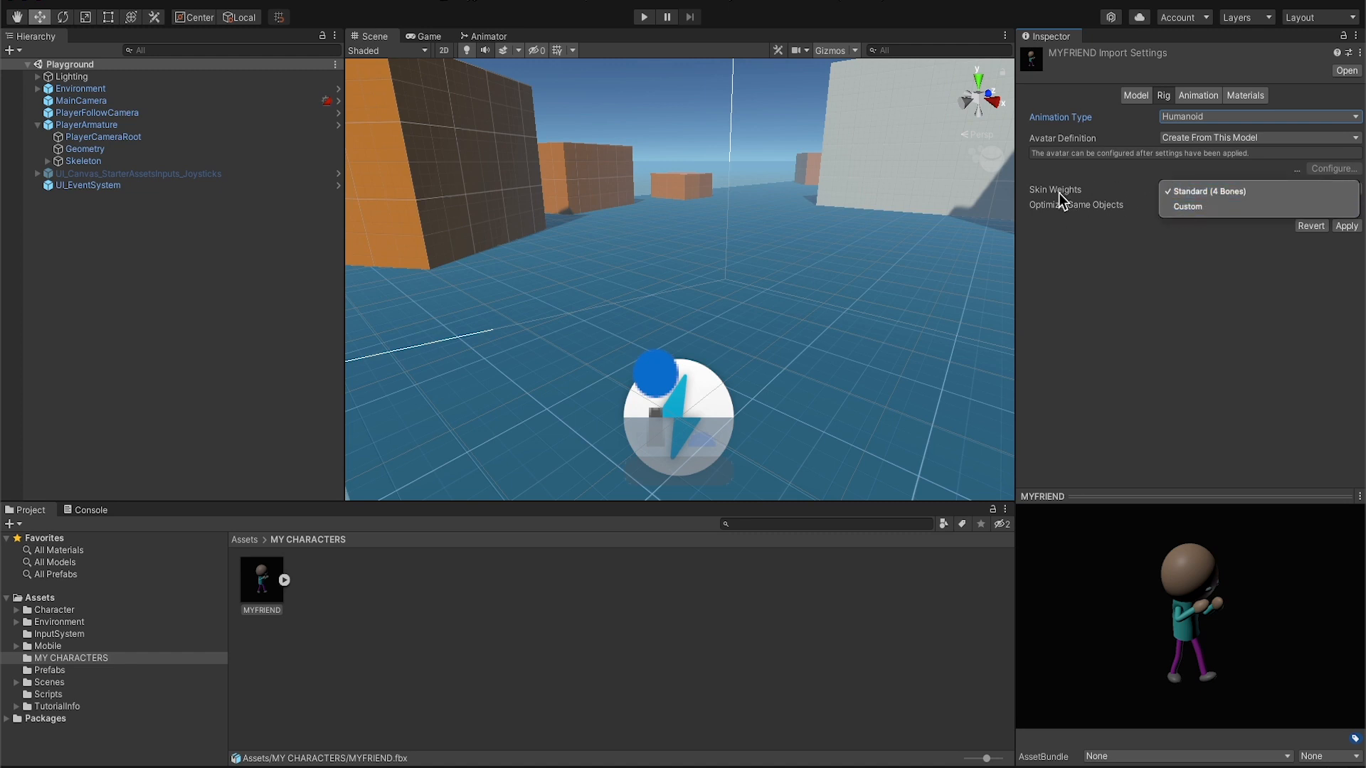
{"action": "left_click", "coordinate": [1145, 187]}
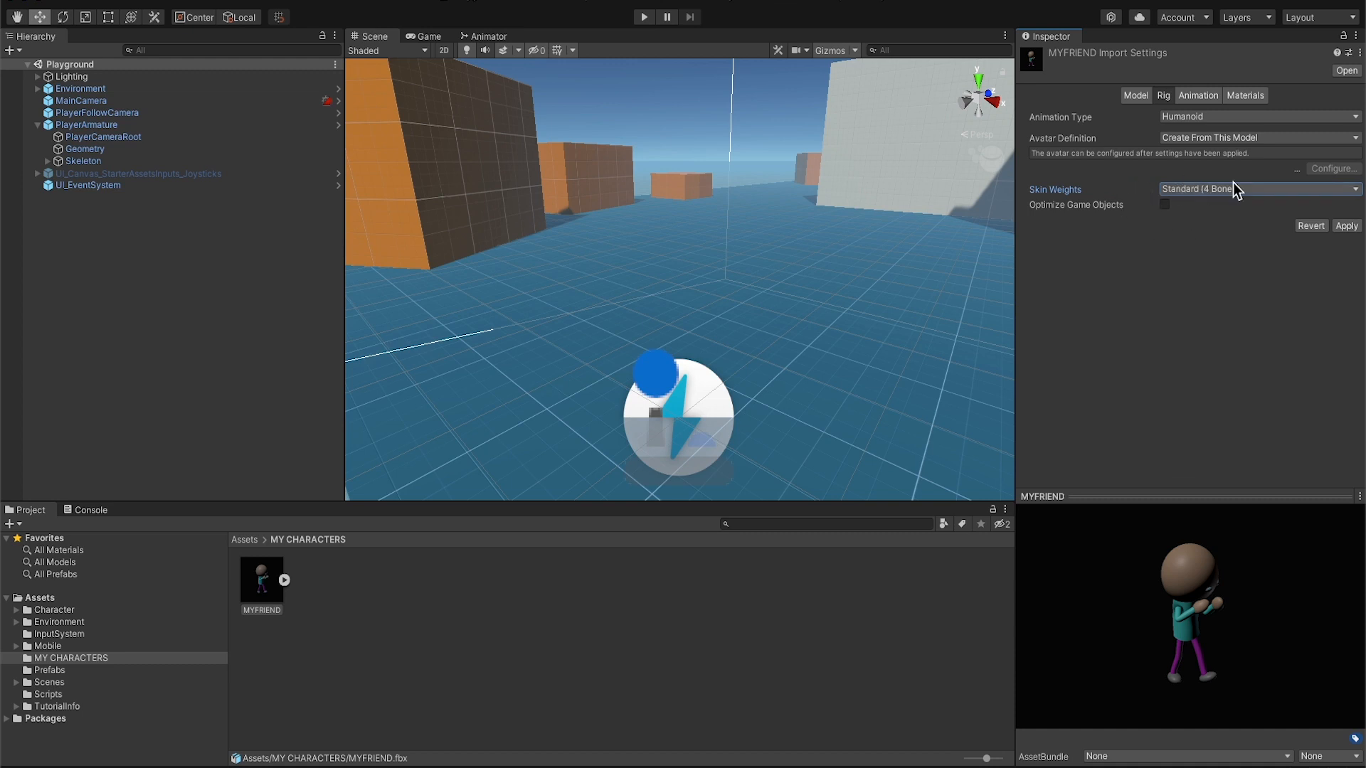
{"action": "left_click", "coordinate": [1176, 116]}
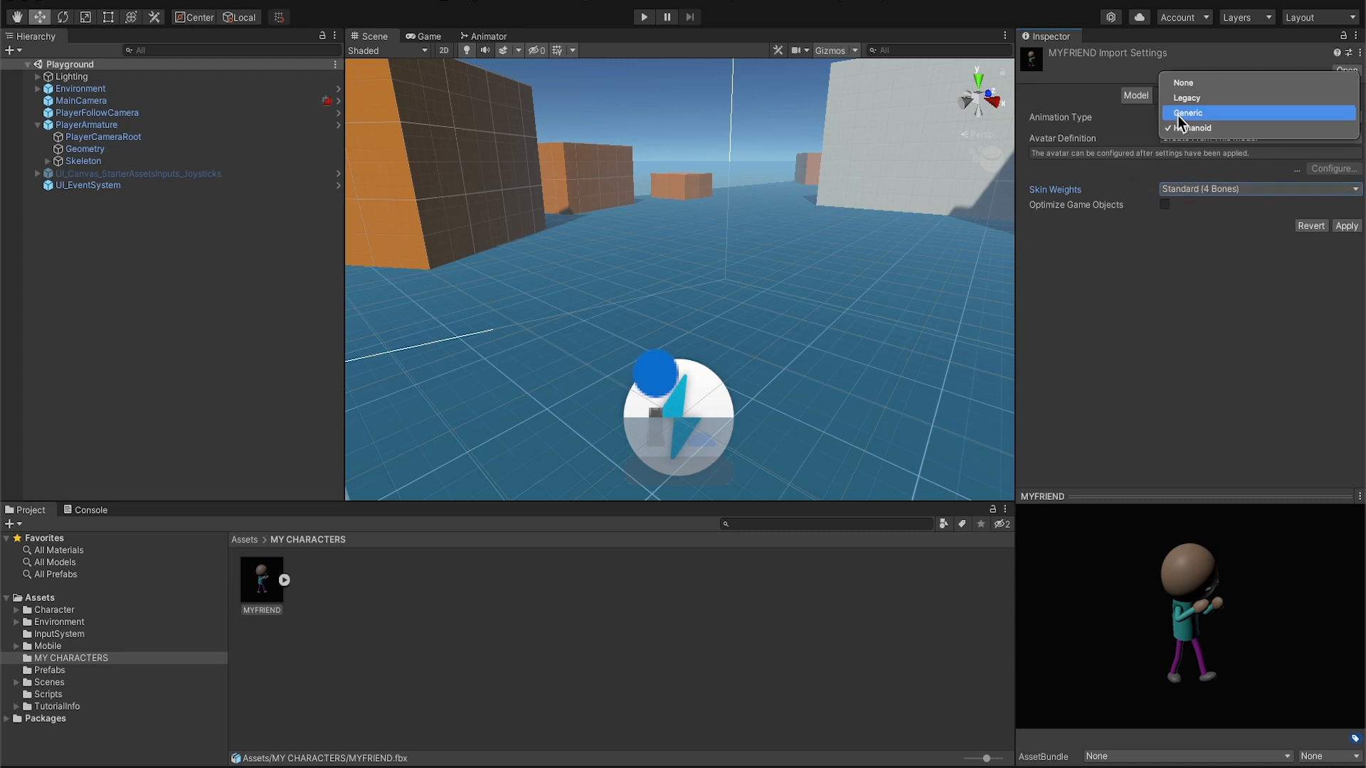
{"action": "left_click", "coordinate": [1190, 129]}
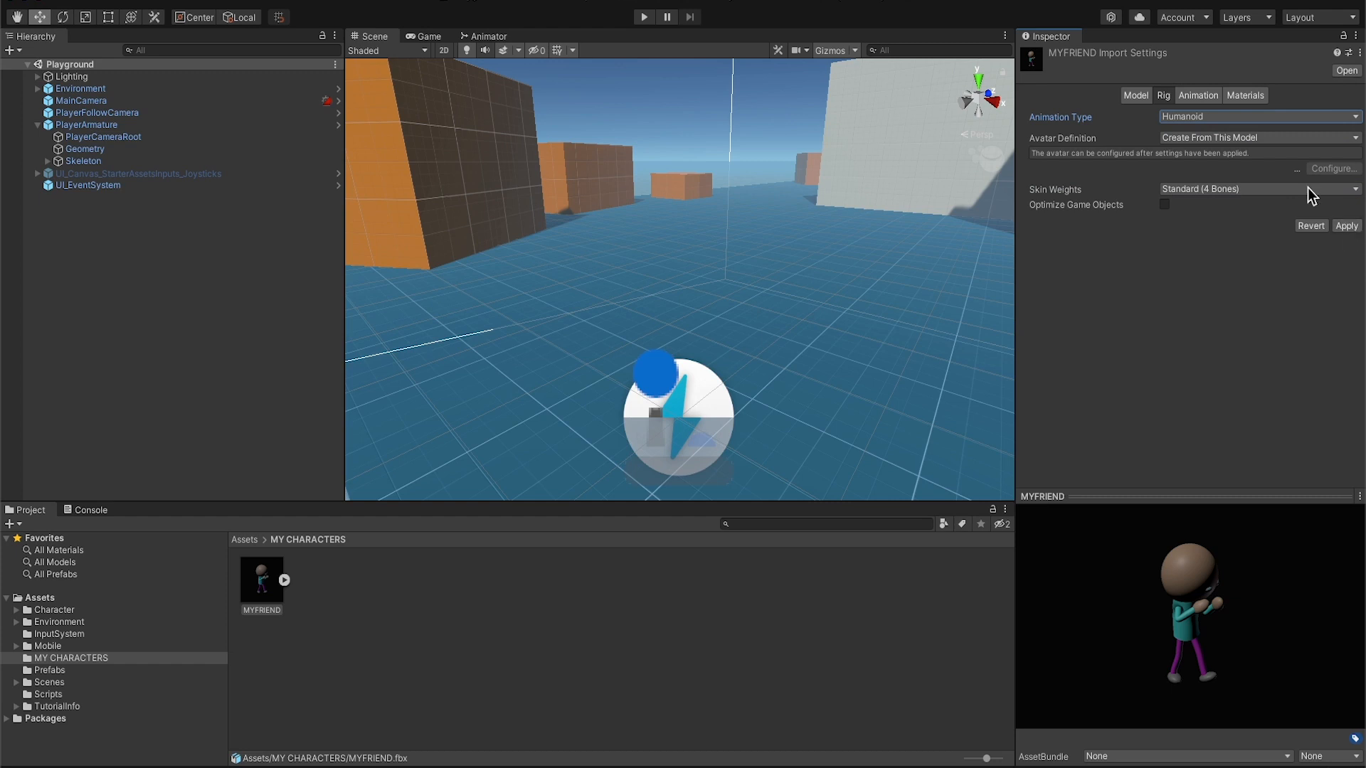
{"action": "left_click", "coordinate": [1182, 118]}
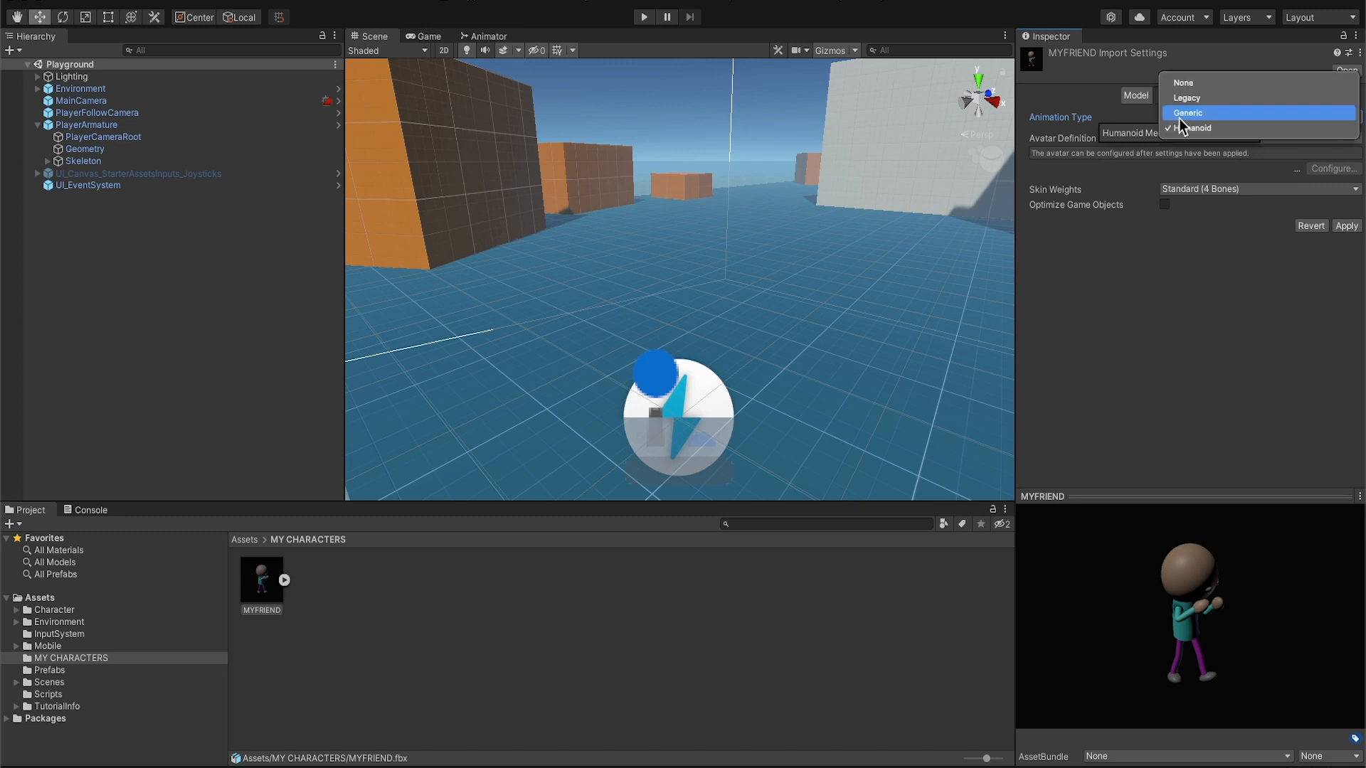
{"action": "left_click", "coordinate": [1060, 122]}
{"action": "left_click", "coordinate": [267, 578]}
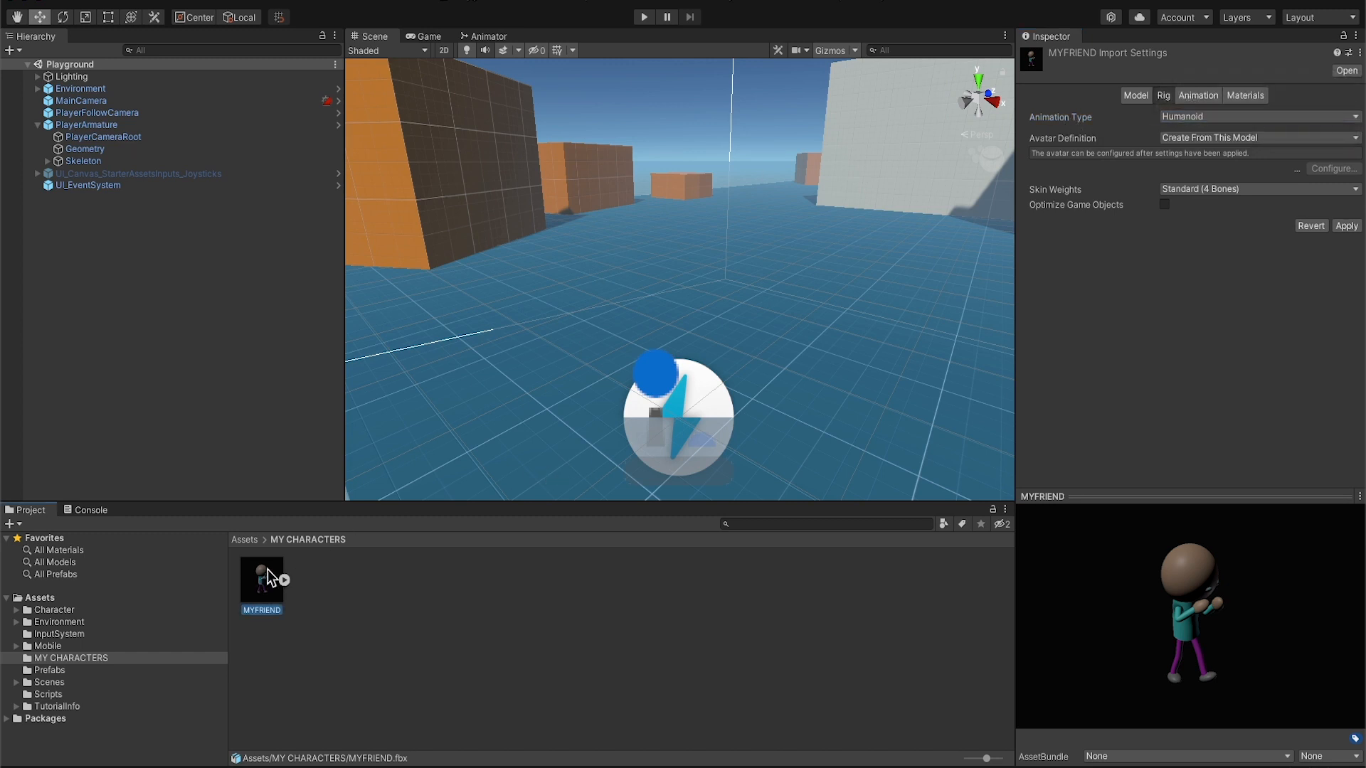
{"action": "left_click", "coordinate": [1163, 93]}
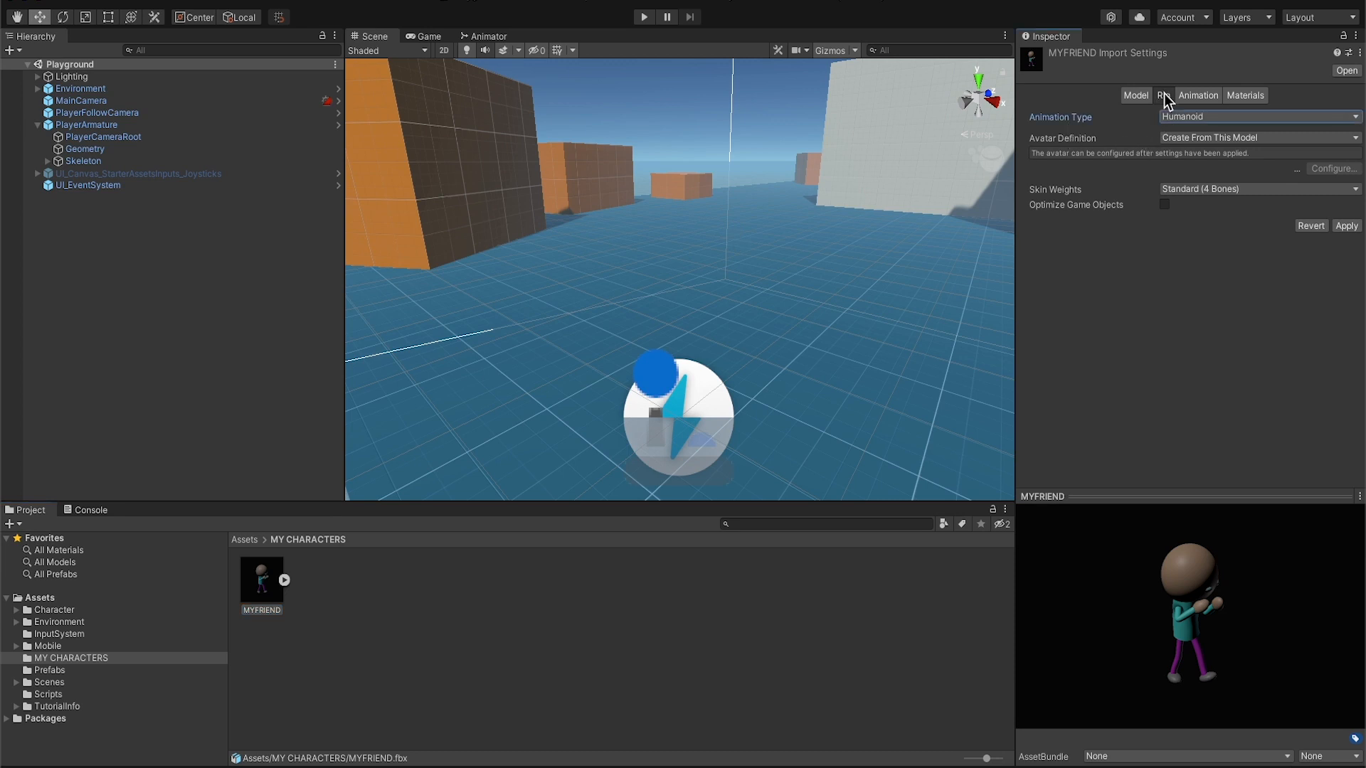
{"action": "left_click", "coordinate": [1181, 118]}
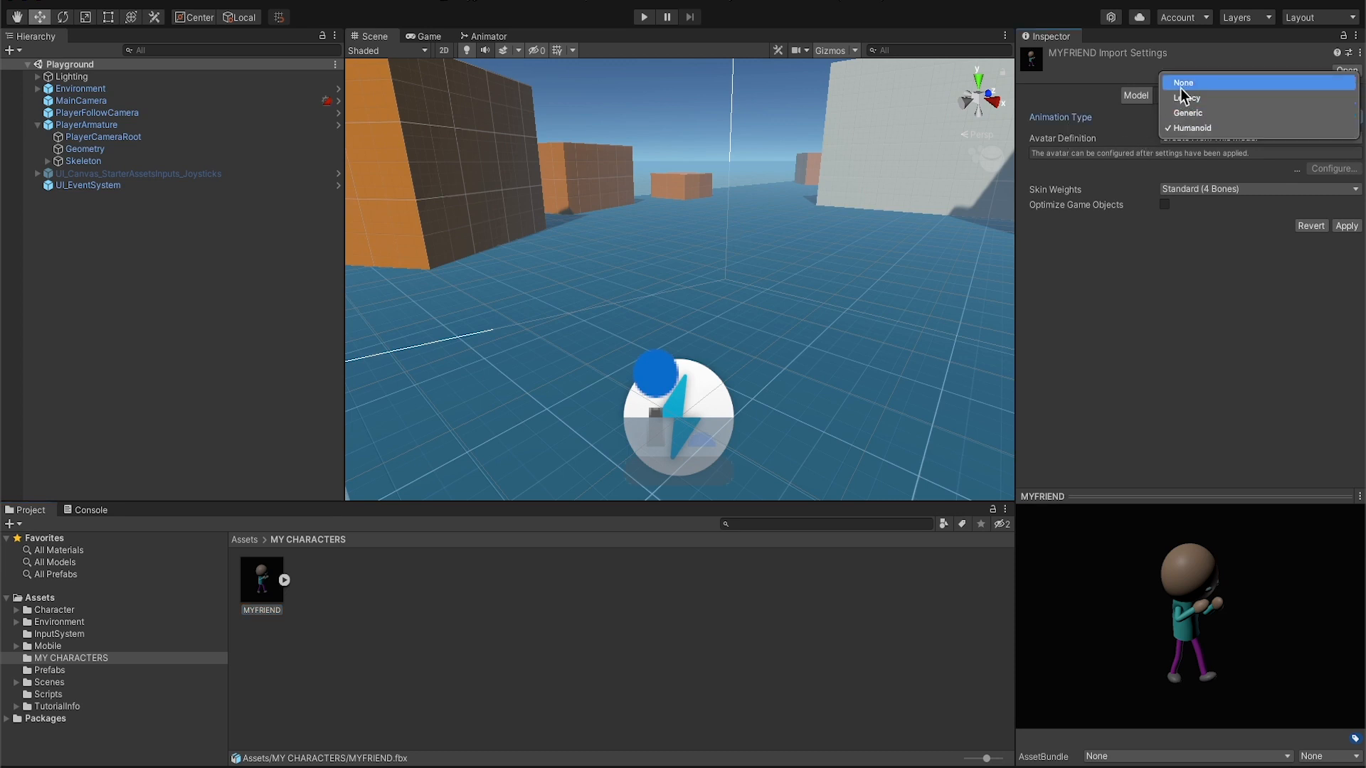
{"action": "left_click", "coordinate": [1183, 130]}
{"action": "left_click", "coordinate": [1346, 225]}
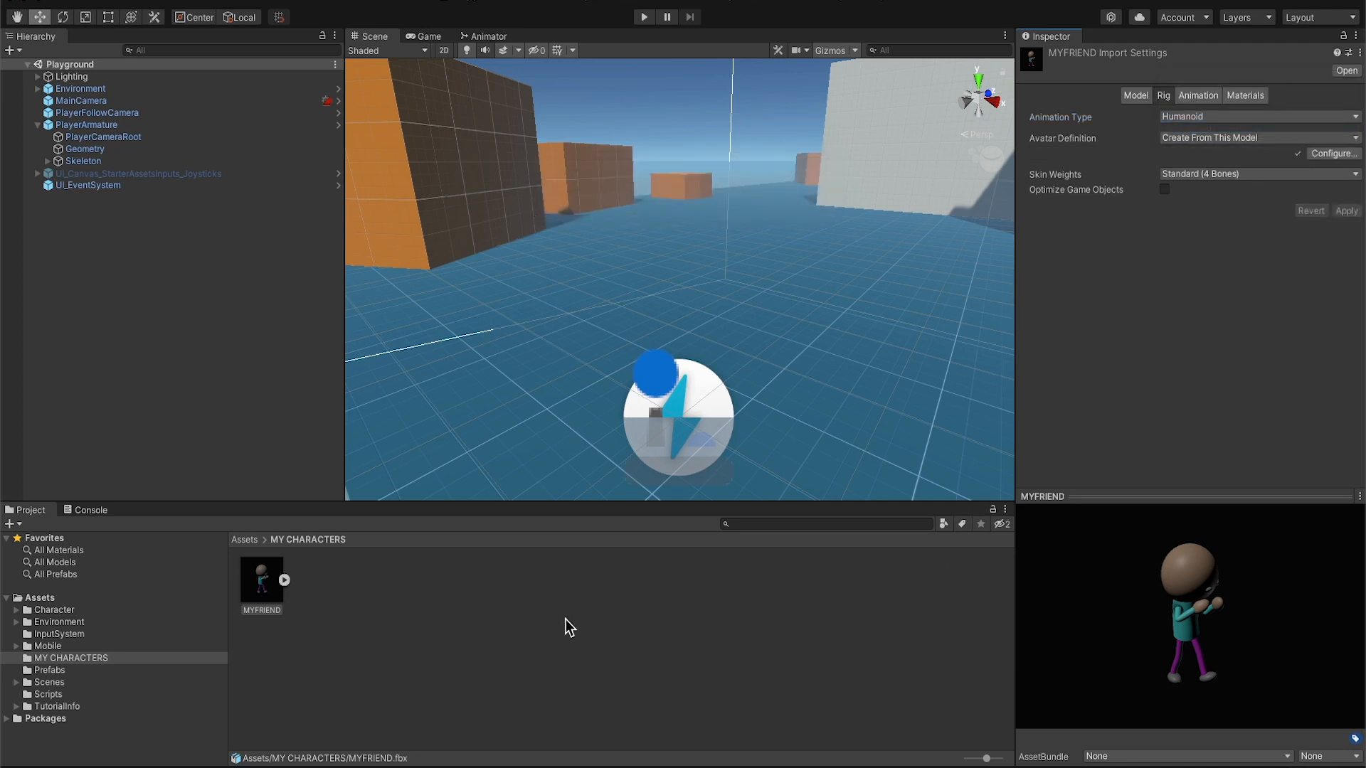
Inspect the avatar among MYFRIEND's sub-assets, select PlayerArmature's Geometry object and collapse the sub-assets.
{"action": "left_click", "coordinate": [284, 580]}
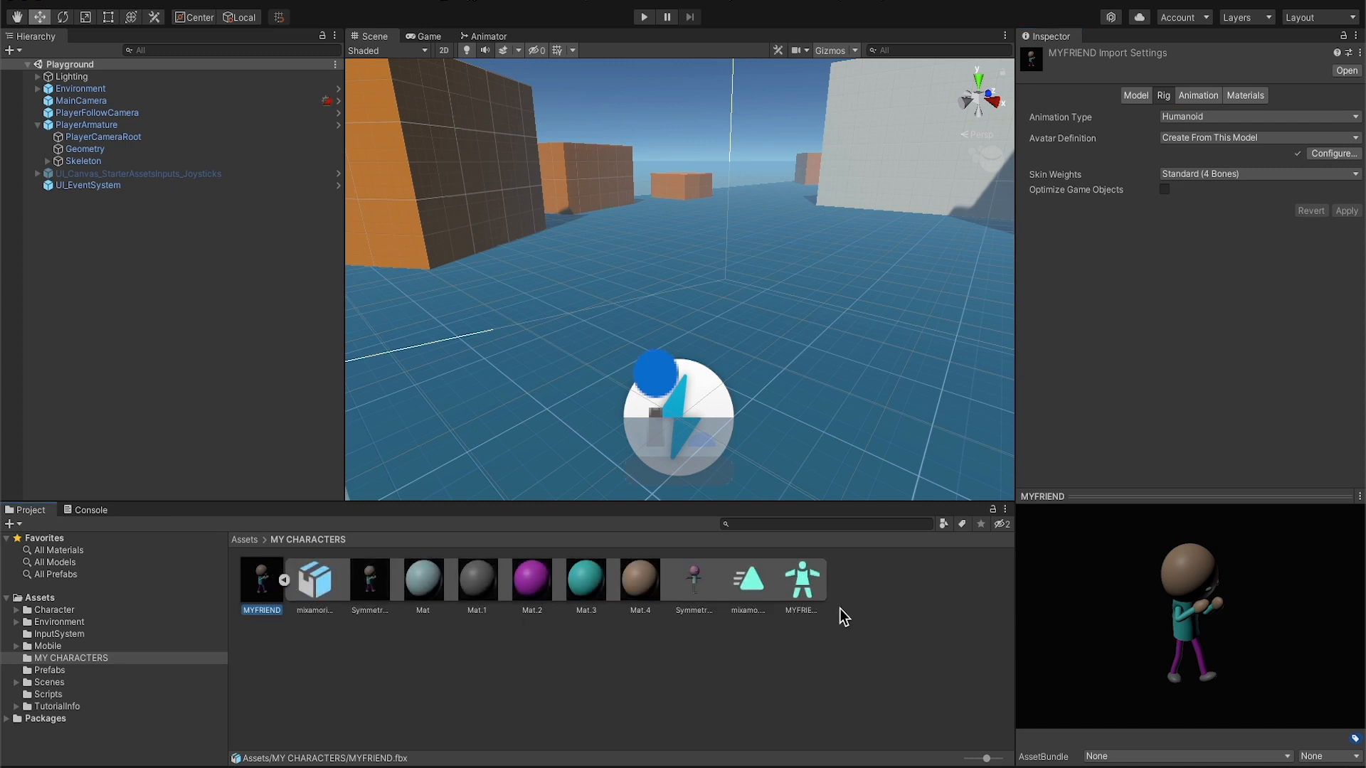
{"action": "left_click", "coordinate": [807, 581]}
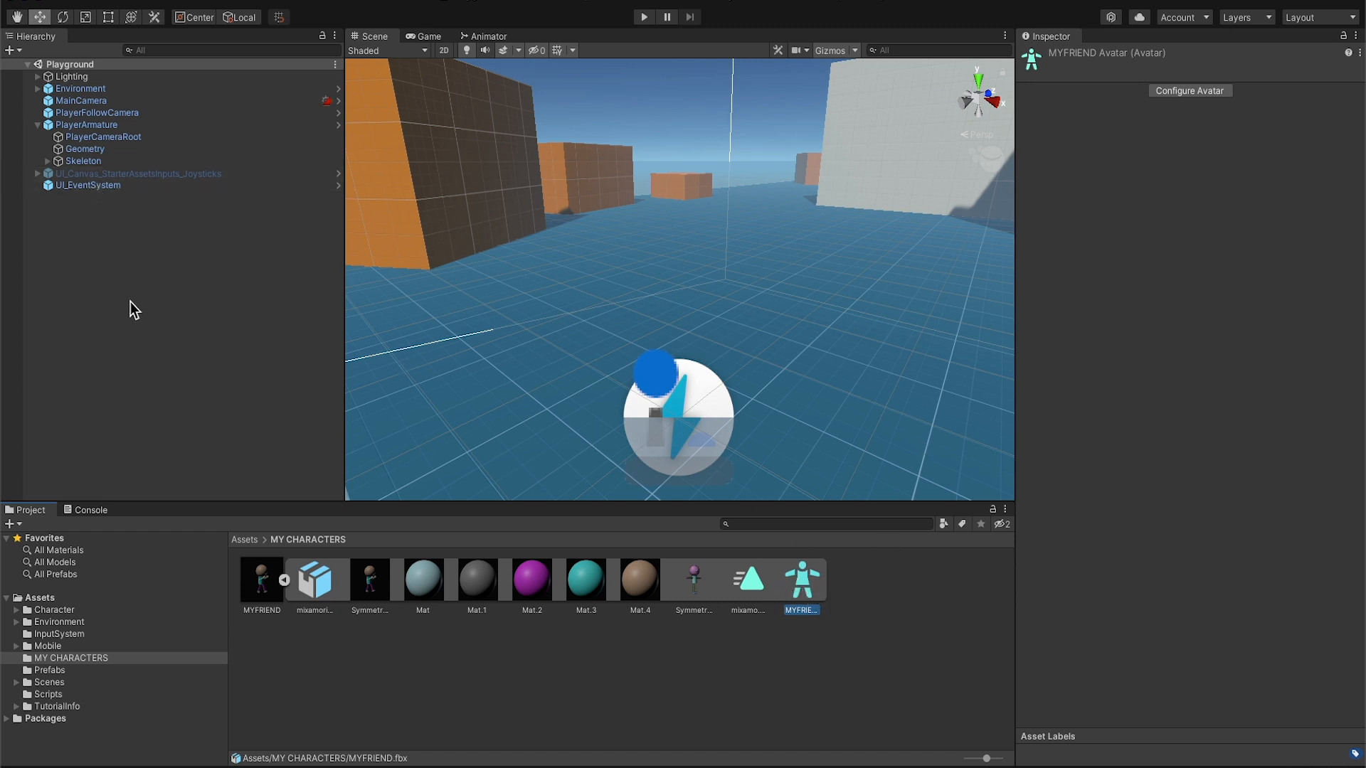
{"action": "left_click", "coordinate": [65, 148]}
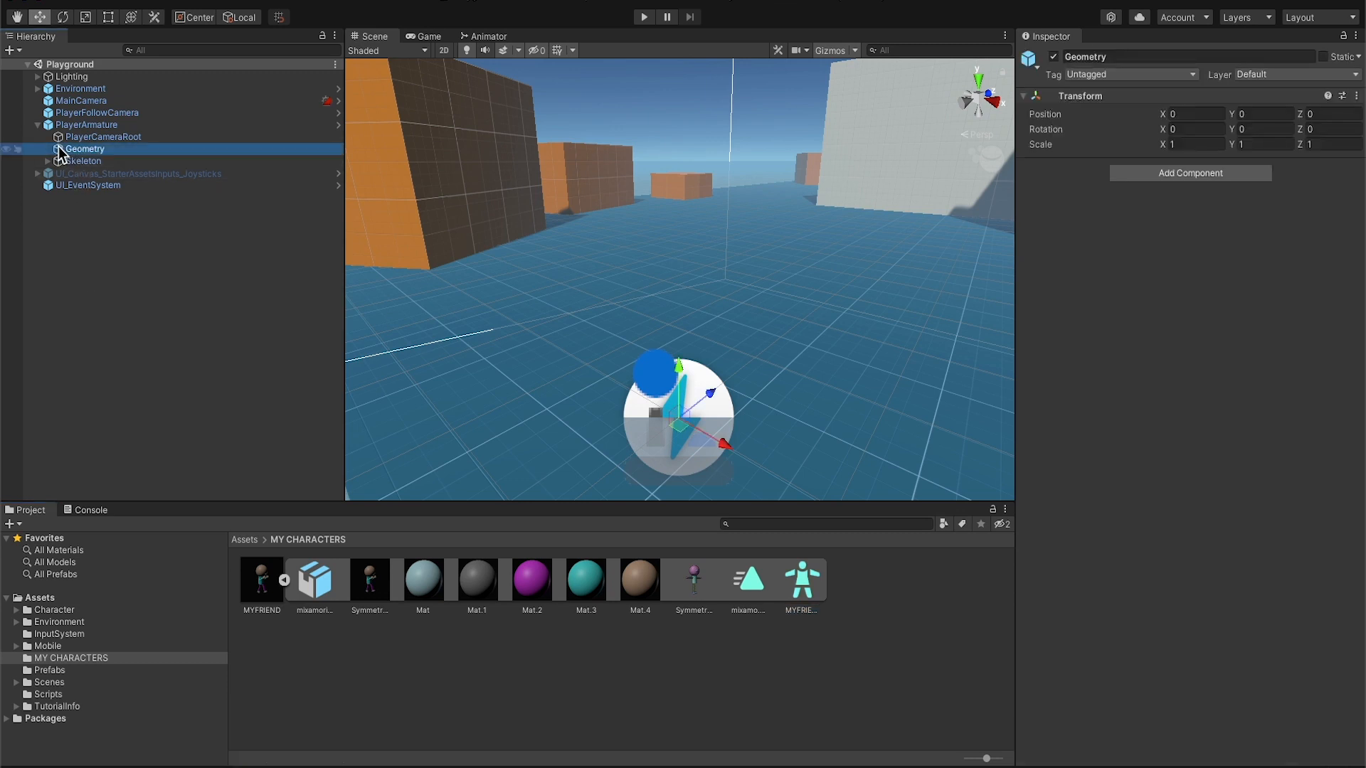
{"action": "left_click", "coordinate": [284, 580]}
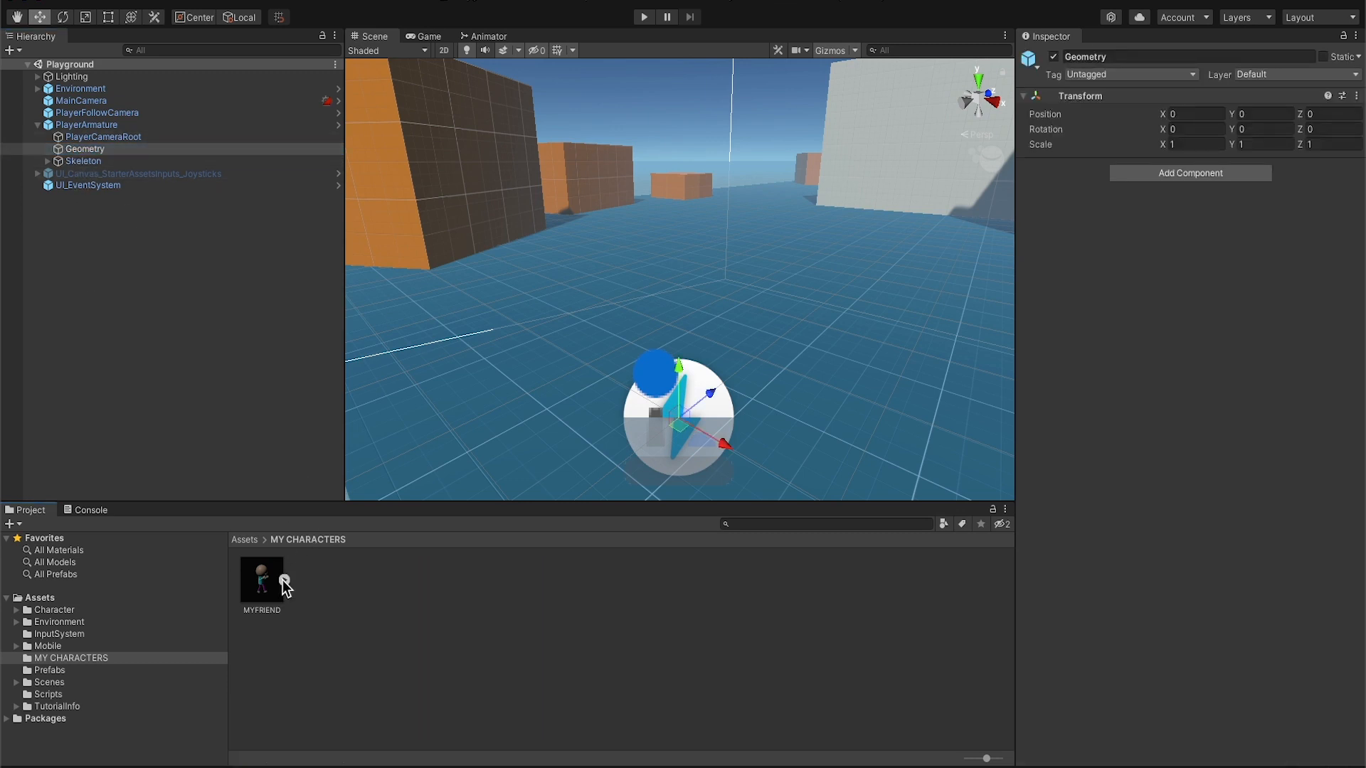
Try to place the MYFRIEND model under Geometry in the scene and open the PlayerArmature prefab for editing.
{"action": "left_click", "coordinate": [259, 592]}
{"action": "left_click_drag", "start_coordinate": [259, 594], "coordinate": [108, 151]}
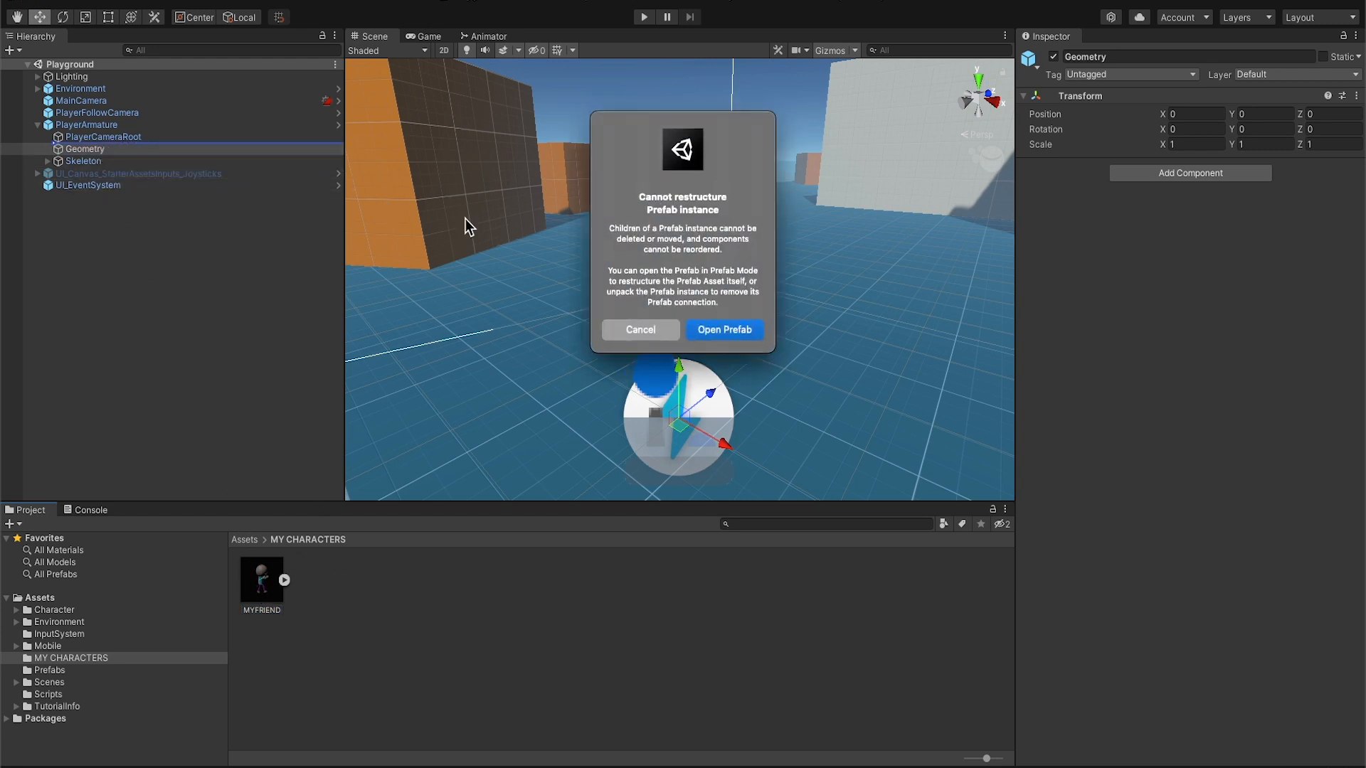
{"action": "left_click", "coordinate": [725, 331]}
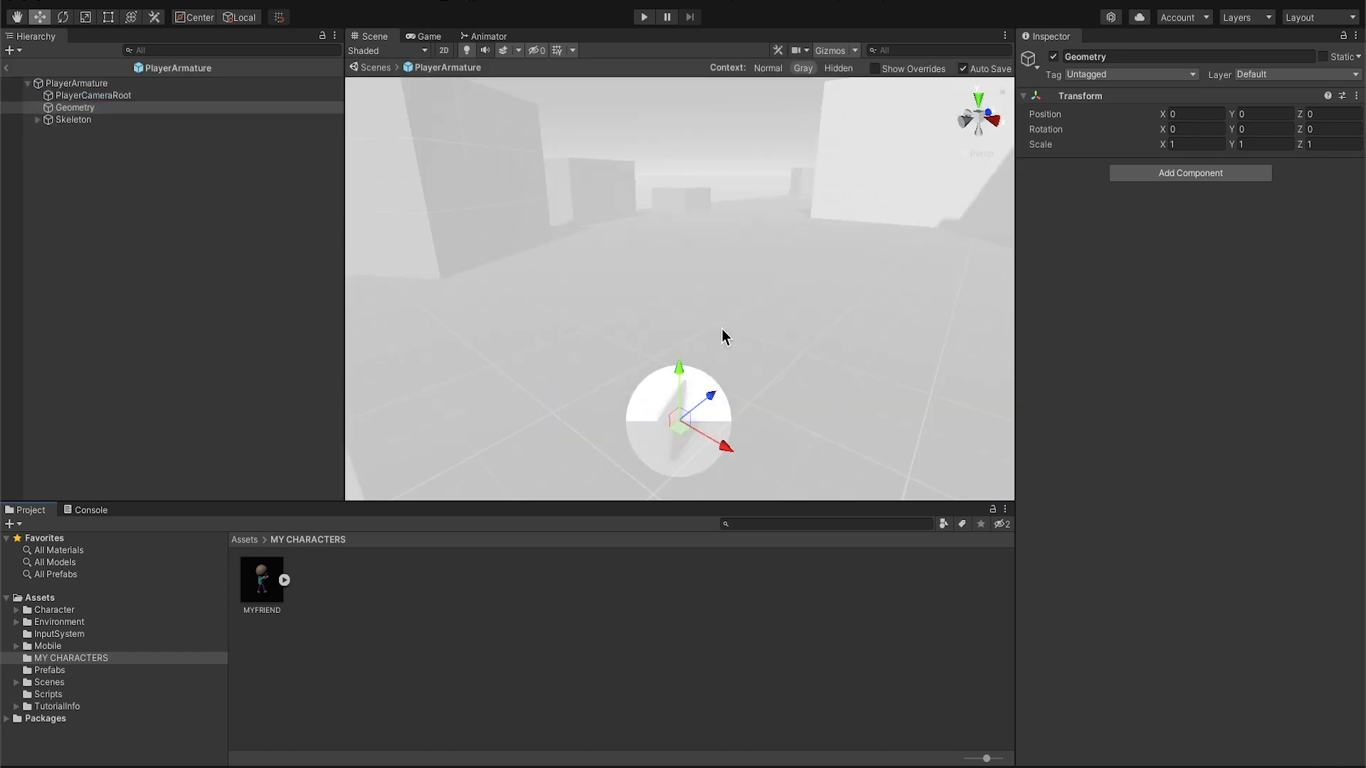
Leave the PlayerArmature prefab for the Playground scene and place the MYFRIEND model under PlayerArmature's Geometry object.
{"action": "left_click", "coordinate": [52, 112]}
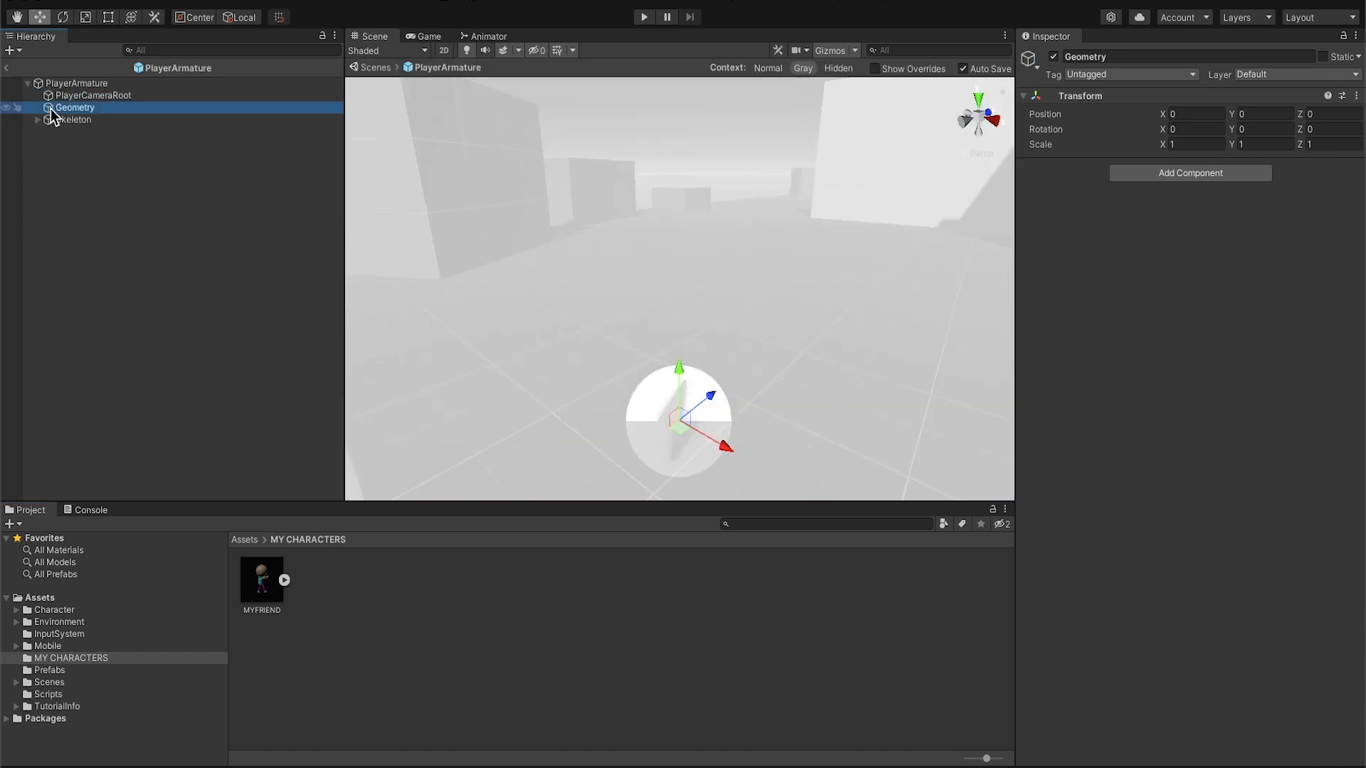
{"action": "left_click", "coordinate": [271, 592]}
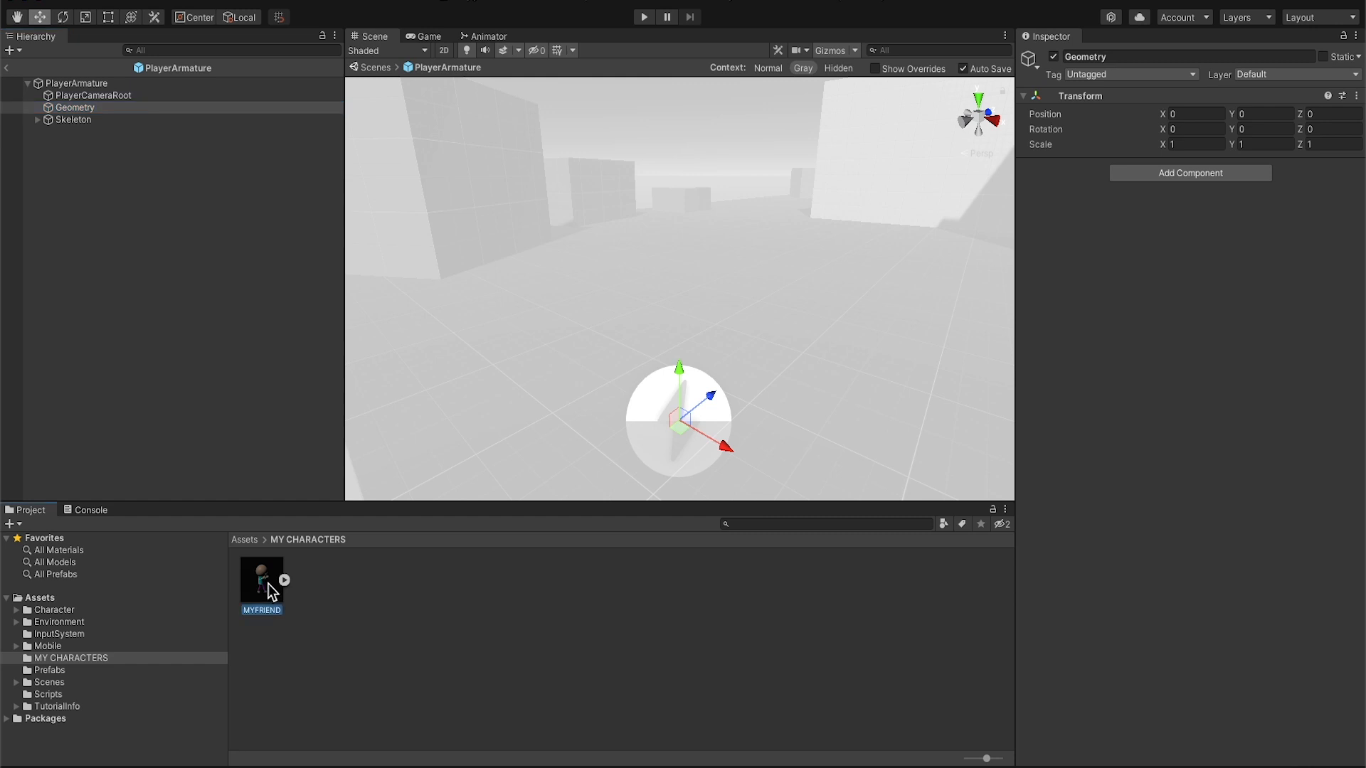
{"action": "left_click", "coordinate": [7, 68]}
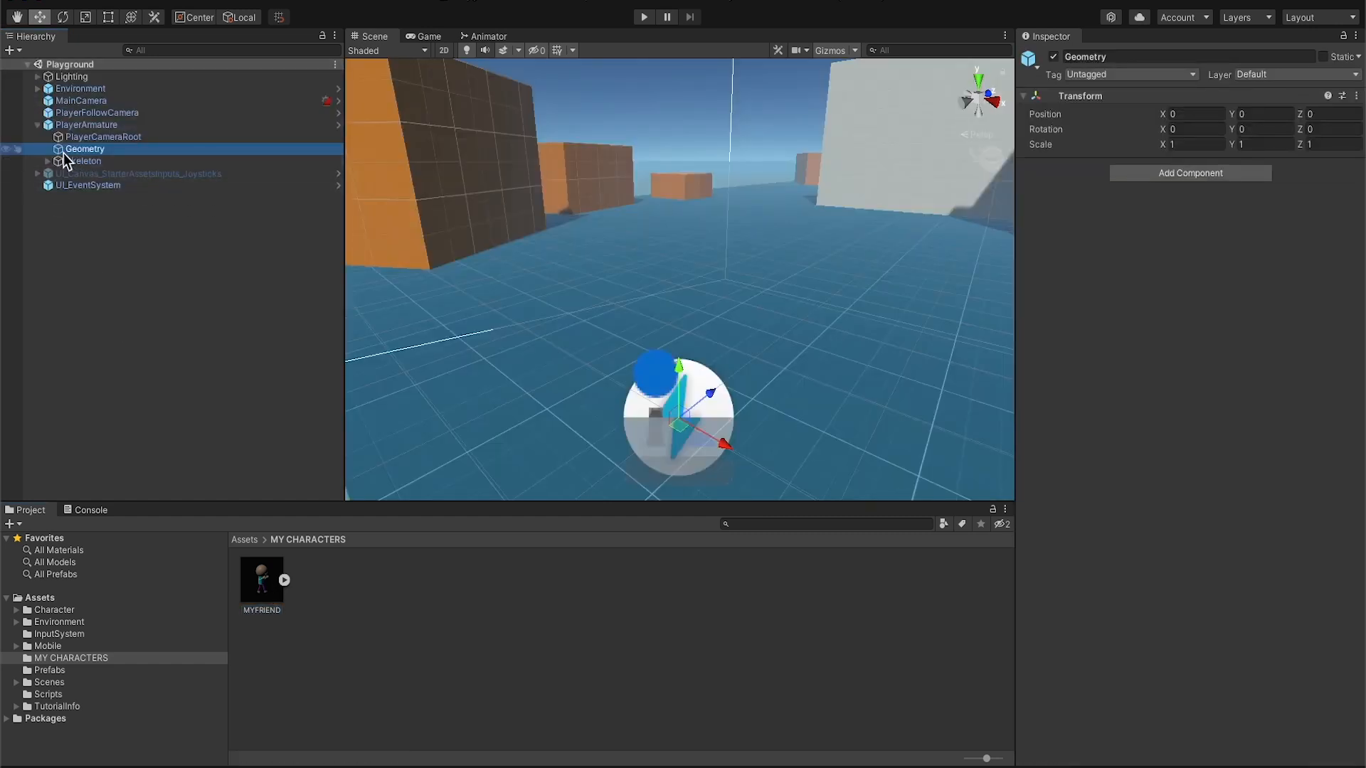
{"action": "left_click_drag", "start_coordinate": [273, 577], "coordinate": [110, 151]}
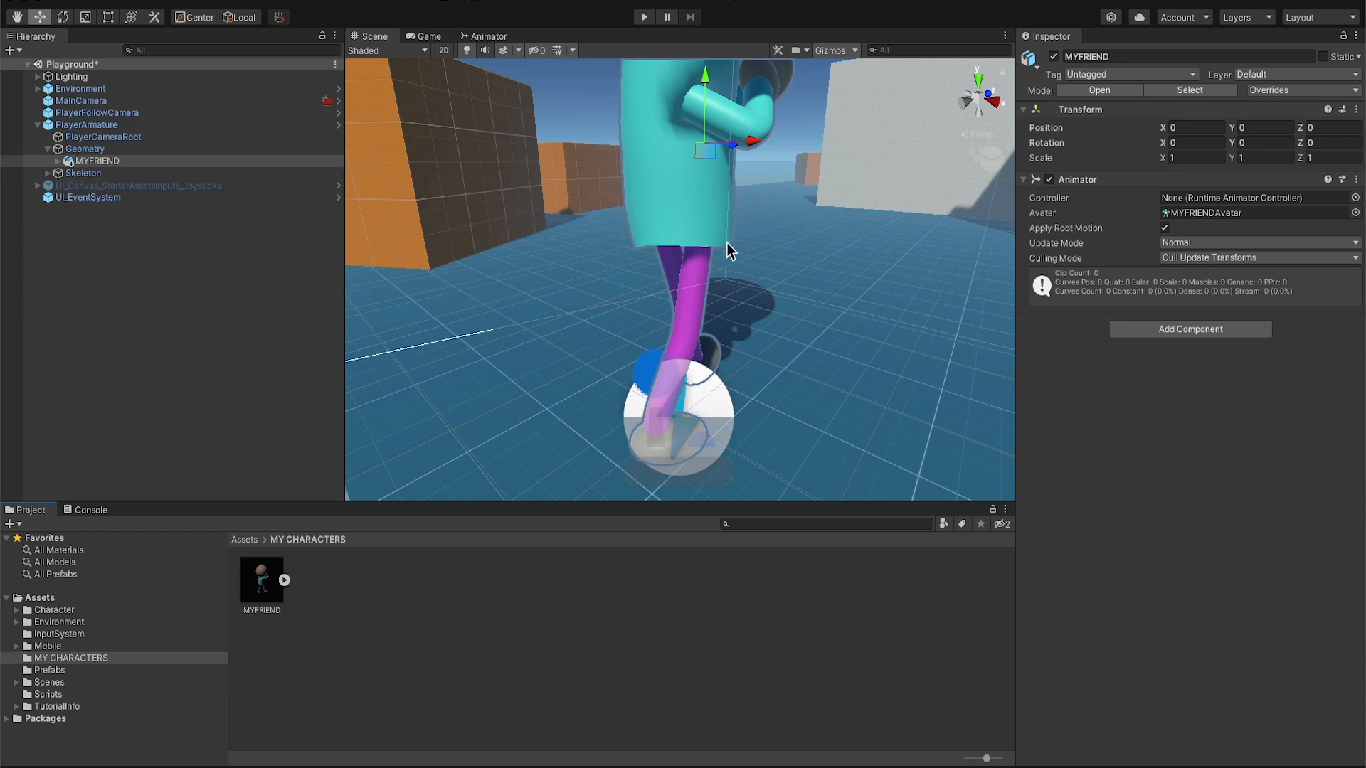
Set MYFRIEND's scale to 0.5 on X, Y and Z and check its size in the Game view.
{"action": "left_click", "coordinate": [87, 150]}
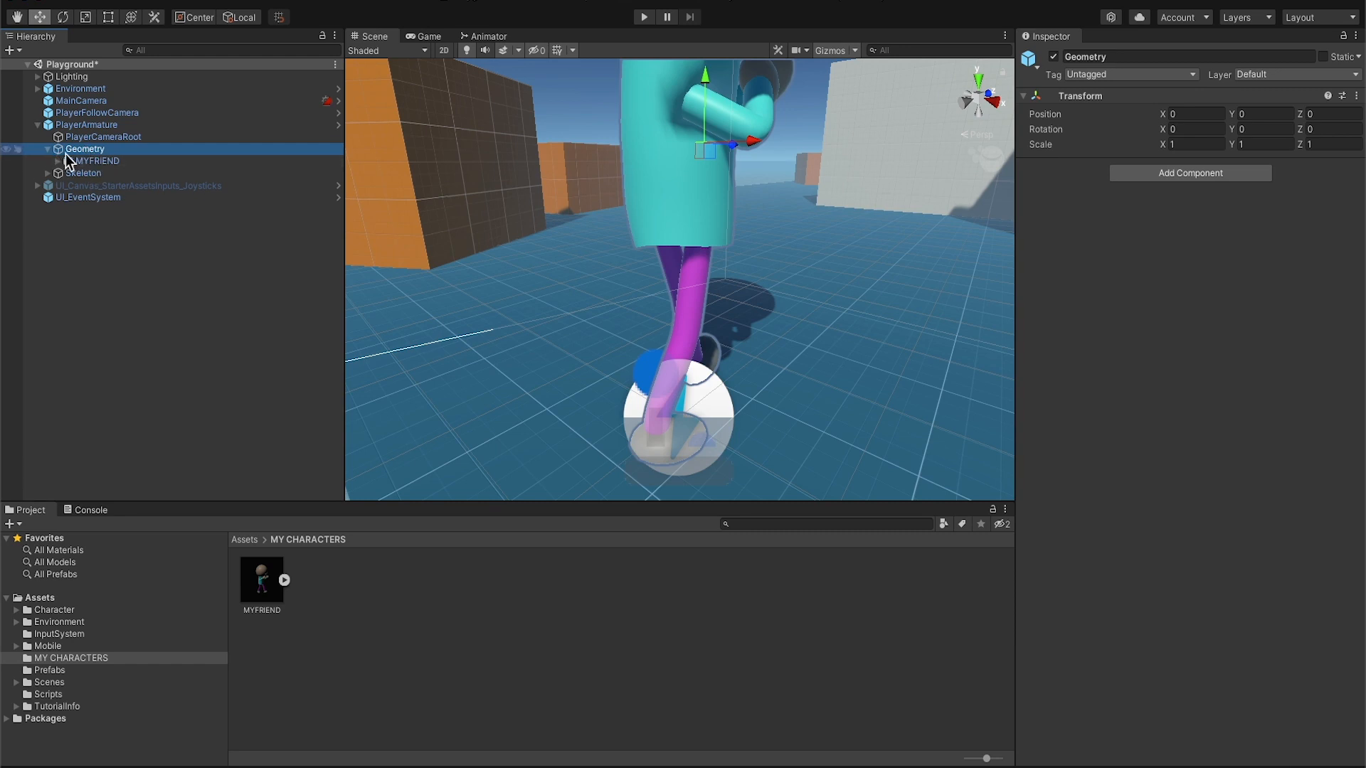
{"action": "scroll", "coordinate": [604, 333], "scroll_direction": "down", "scroll_amount": 5}
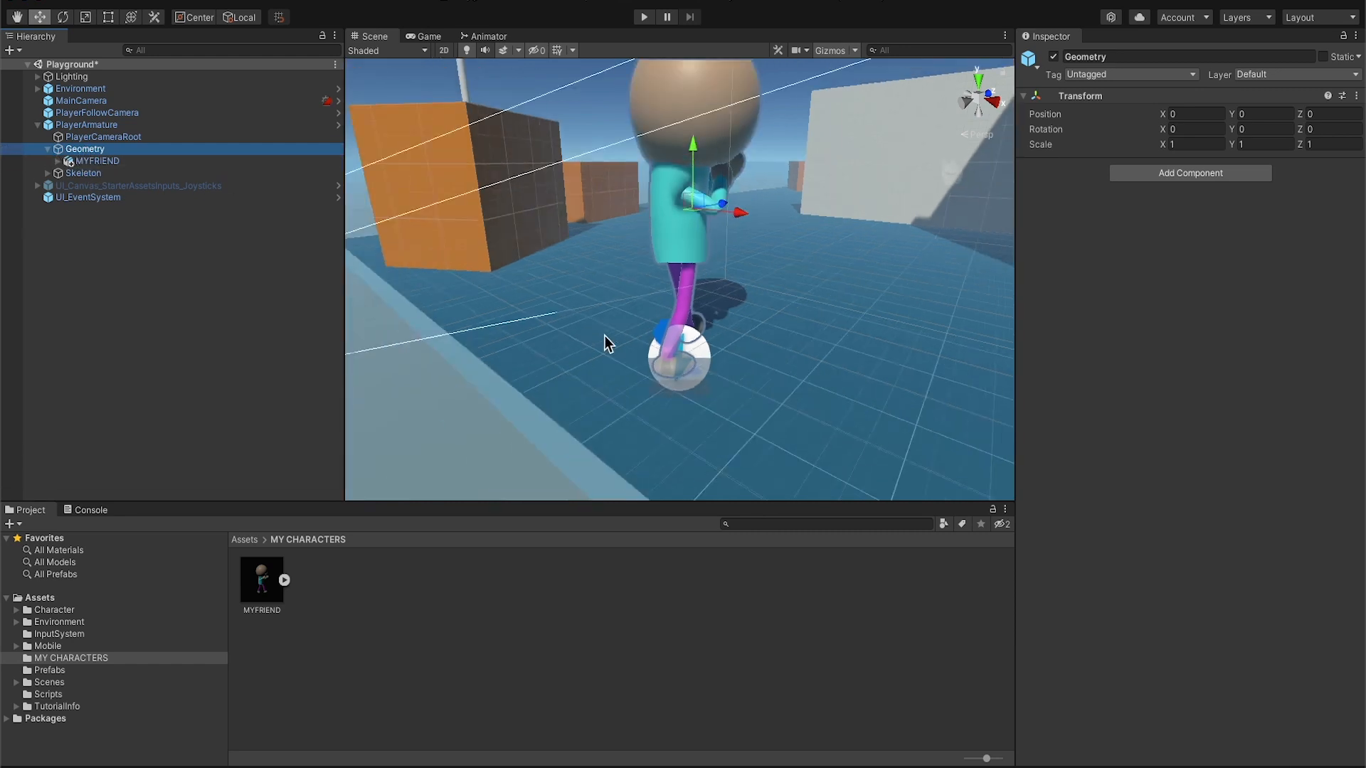
{"action": "left_click", "coordinate": [118, 161]}
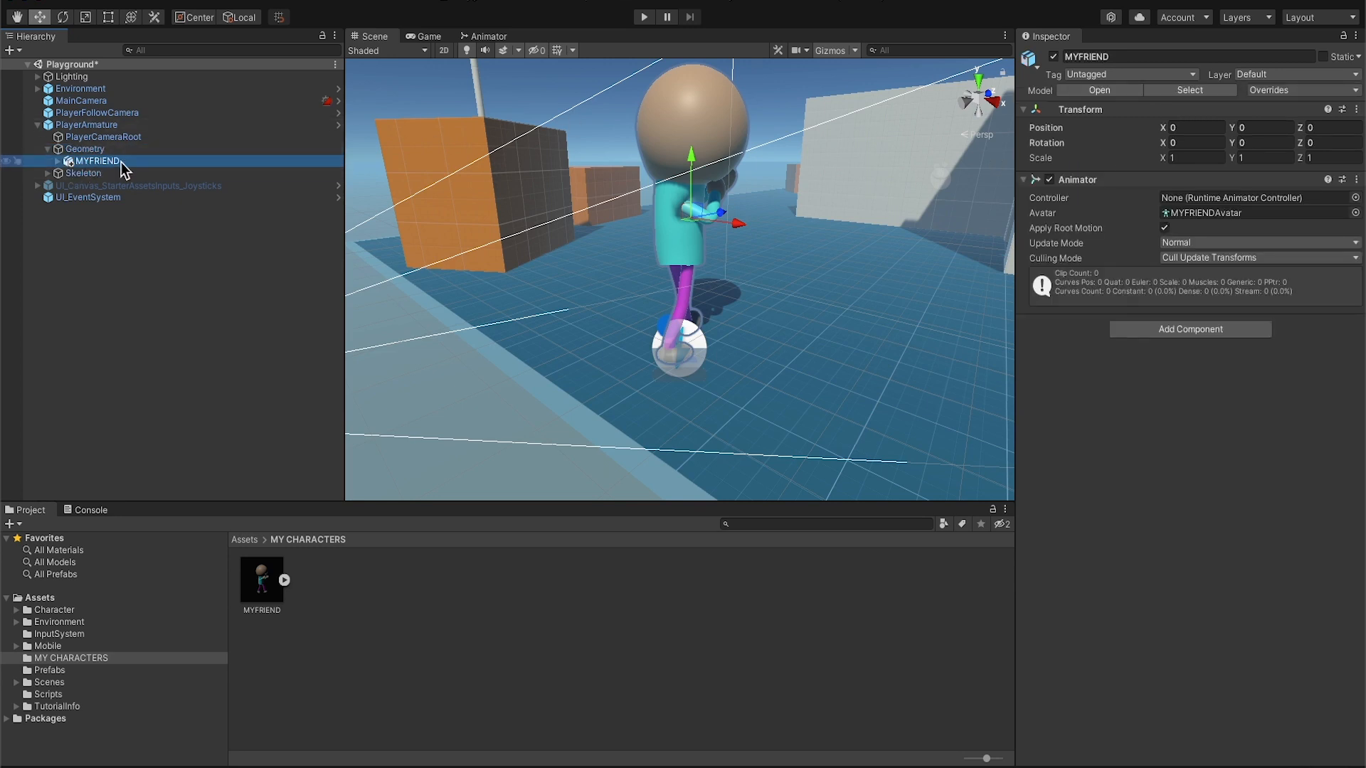
{"action": "left_click", "coordinate": [102, 162]}
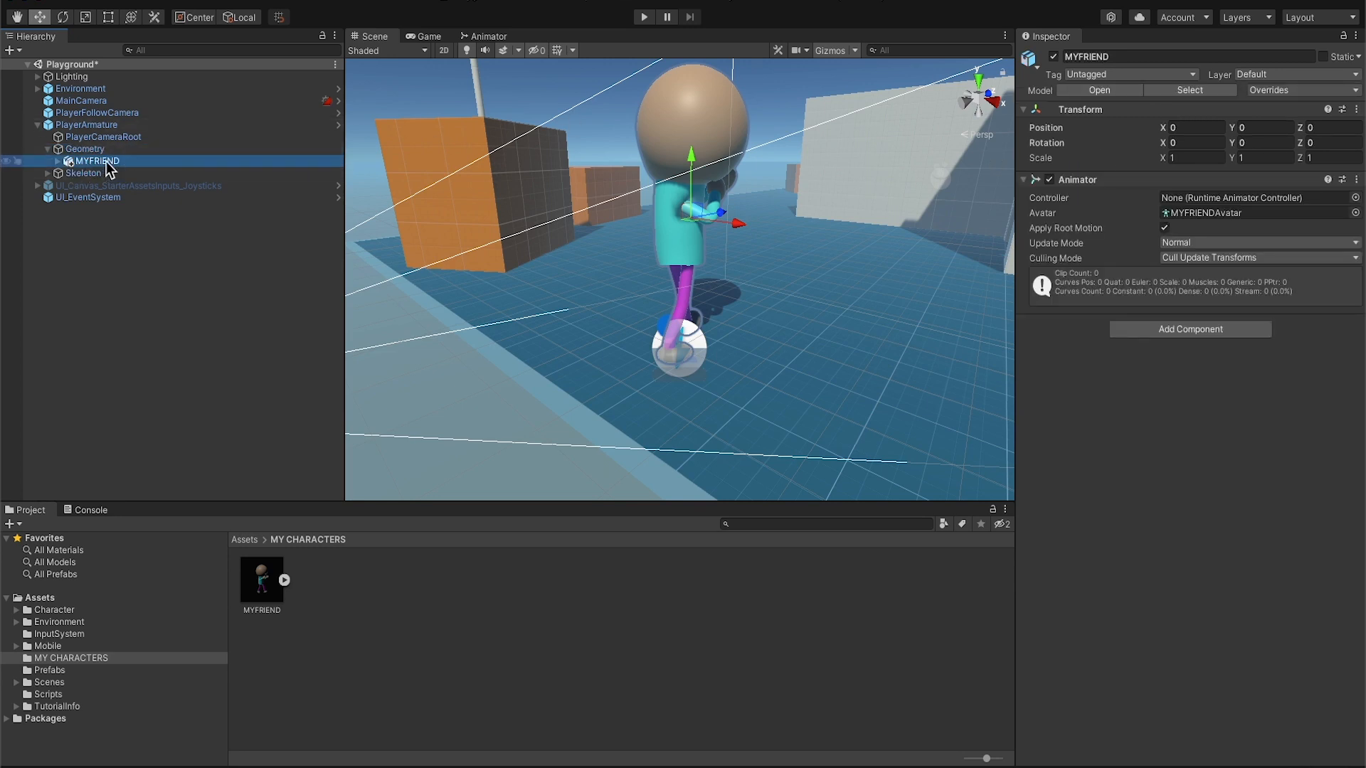
{"action": "left_click", "coordinate": [1183, 157]}
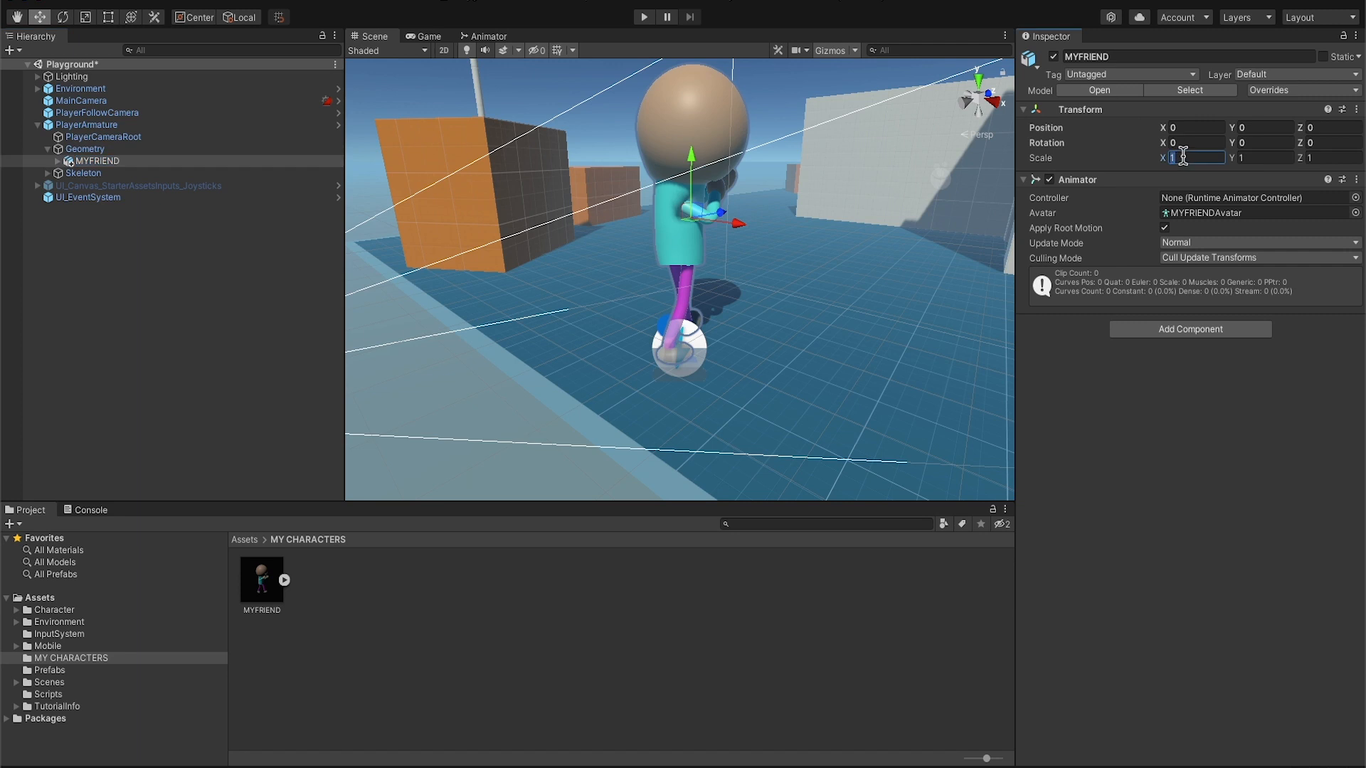
{"action": "type", "text": "0.5"}
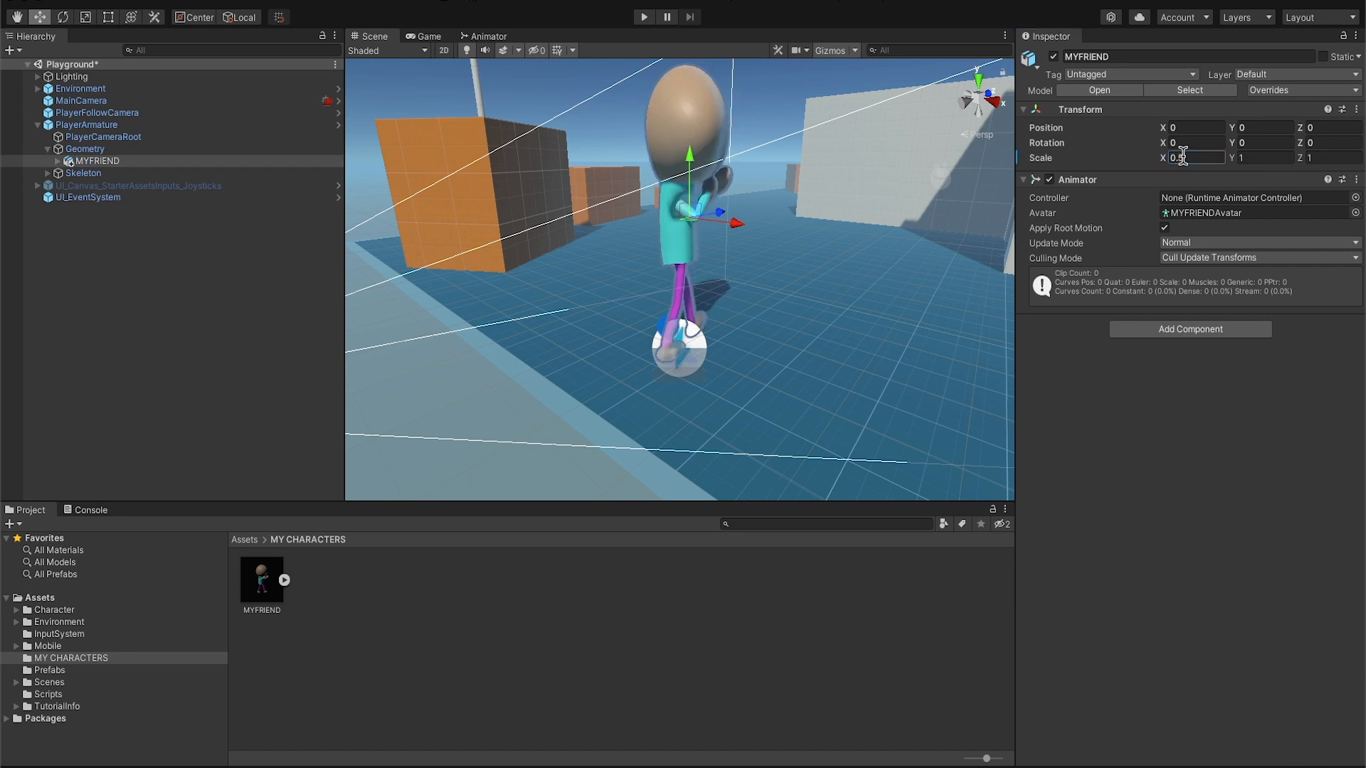
{"action": "left_click", "coordinate": [1264, 157]}
{"action": "key", "text": "BackSpace"}
{"action": "type", "text": "0.5"}
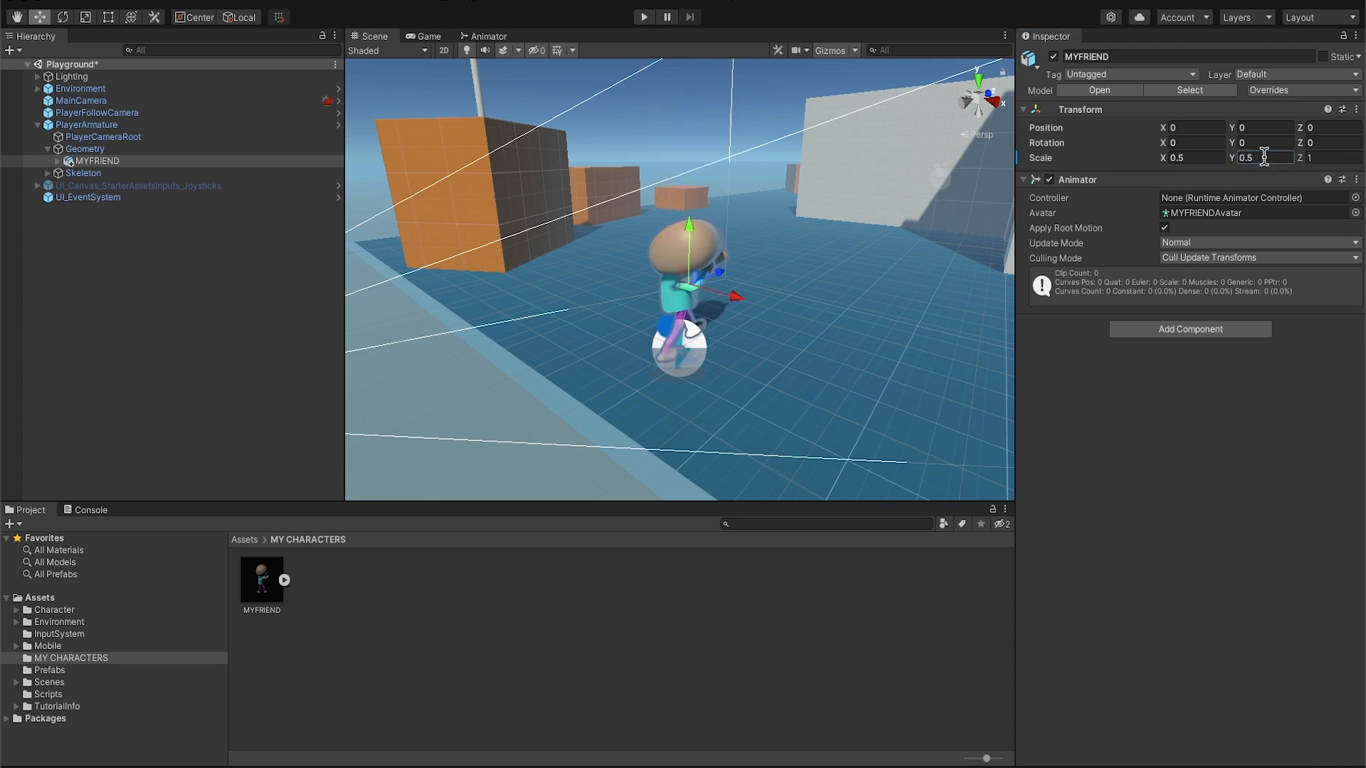
{"action": "left_click", "coordinate": [1328, 157]}
{"action": "type", "text": "0.5"}
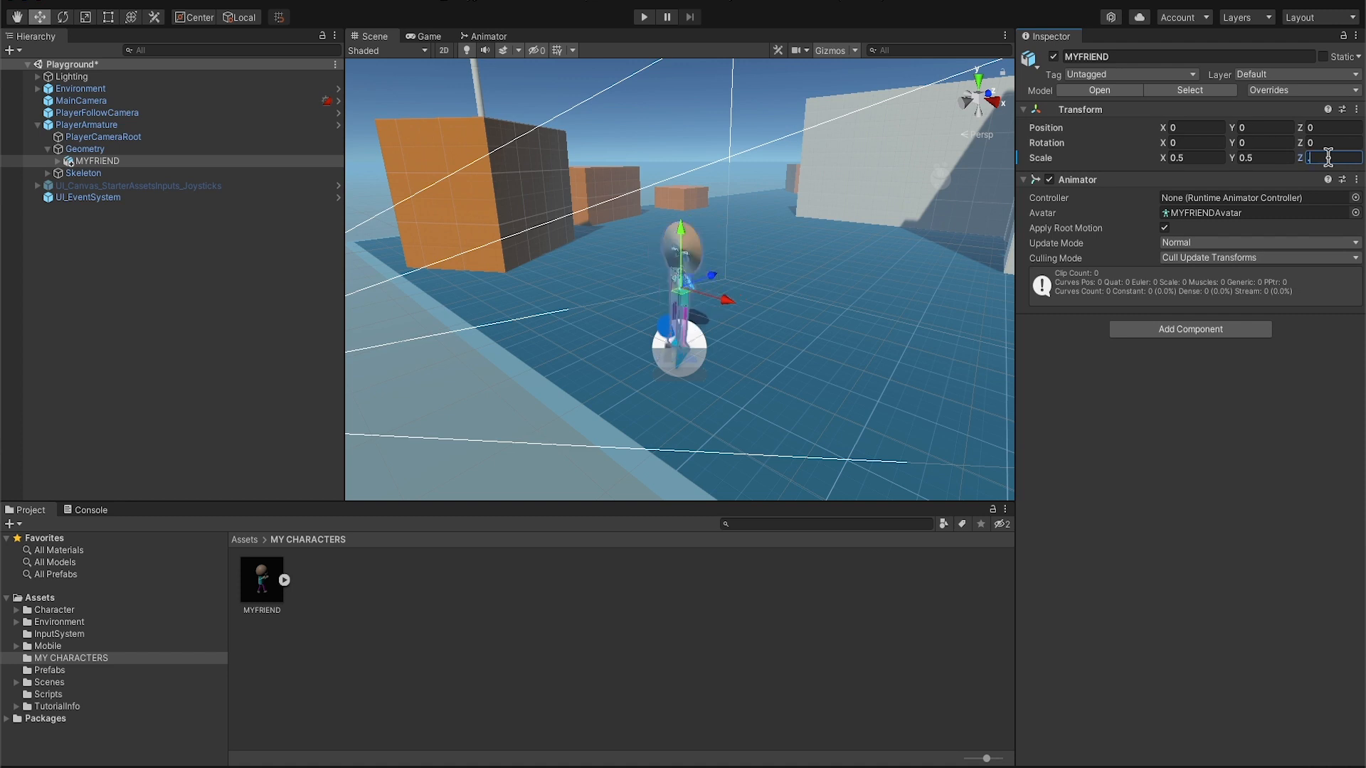
{"action": "left_click", "coordinate": [1130, 461]}
{"action": "scroll", "coordinate": [668, 320], "scroll_direction": "up", "scroll_amount": 2}
{"action": "scroll", "coordinate": [667, 319], "scroll_direction": "up", "scroll_amount": 2}
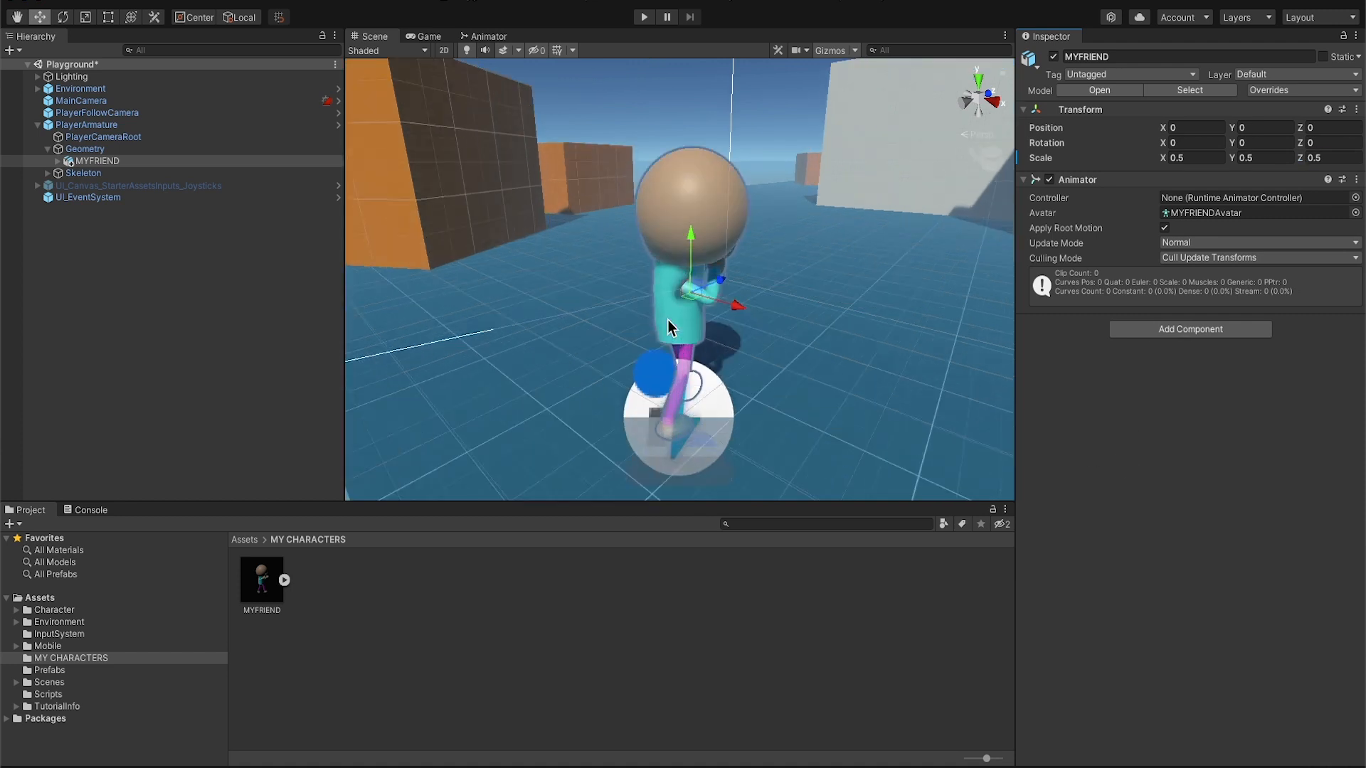
{"action": "left_click", "coordinate": [427, 37]}
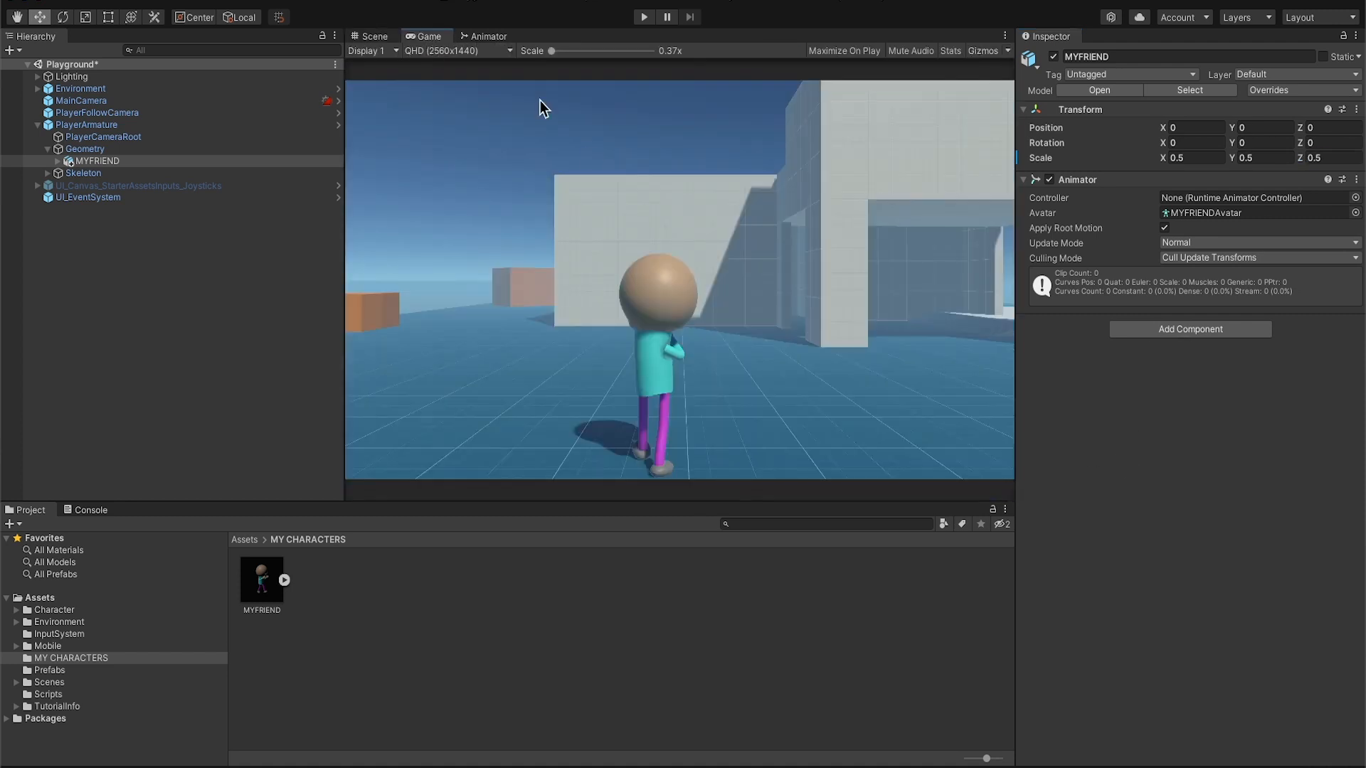
{"action": "left_click", "coordinate": [367, 36]}
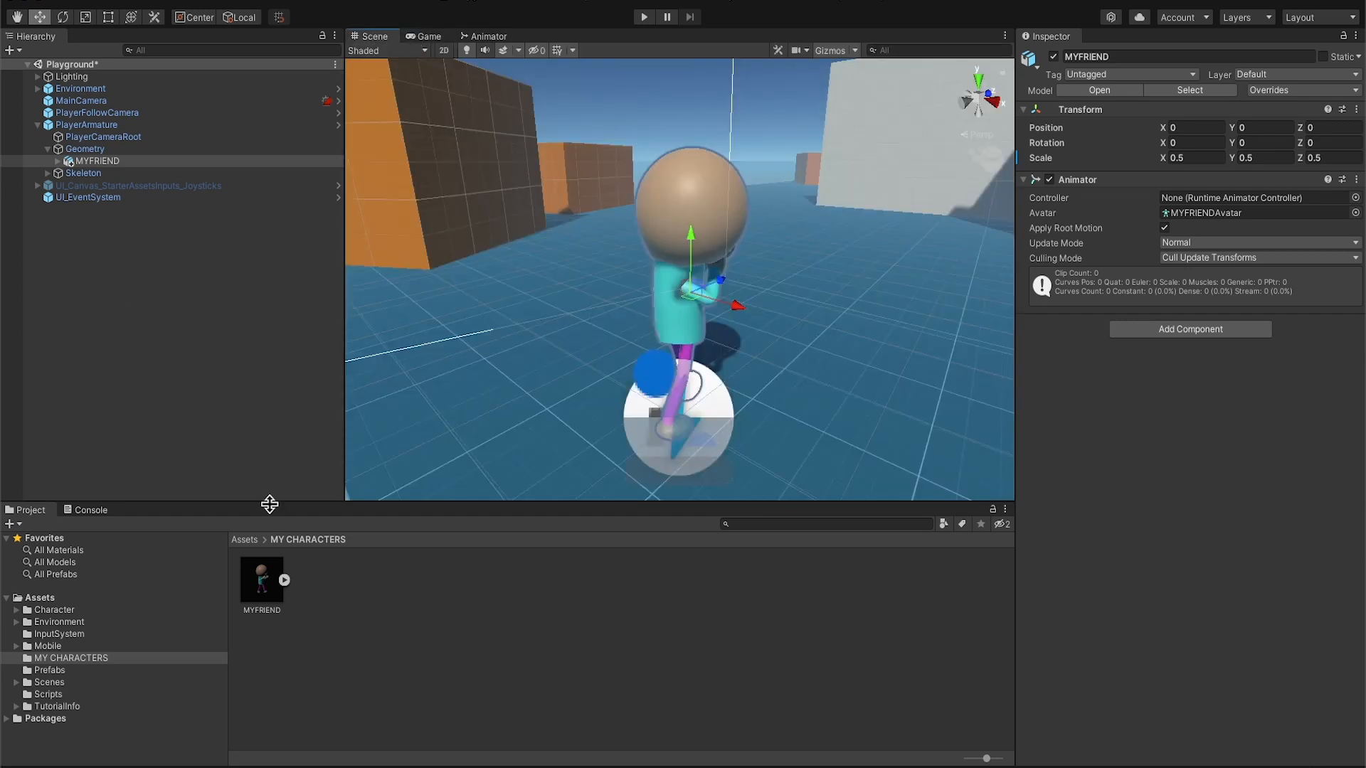
Expand MYFRIEND's sub-assets to show its avatar and select PlayerArmature in the scene.
{"action": "left_click", "coordinate": [283, 580]}
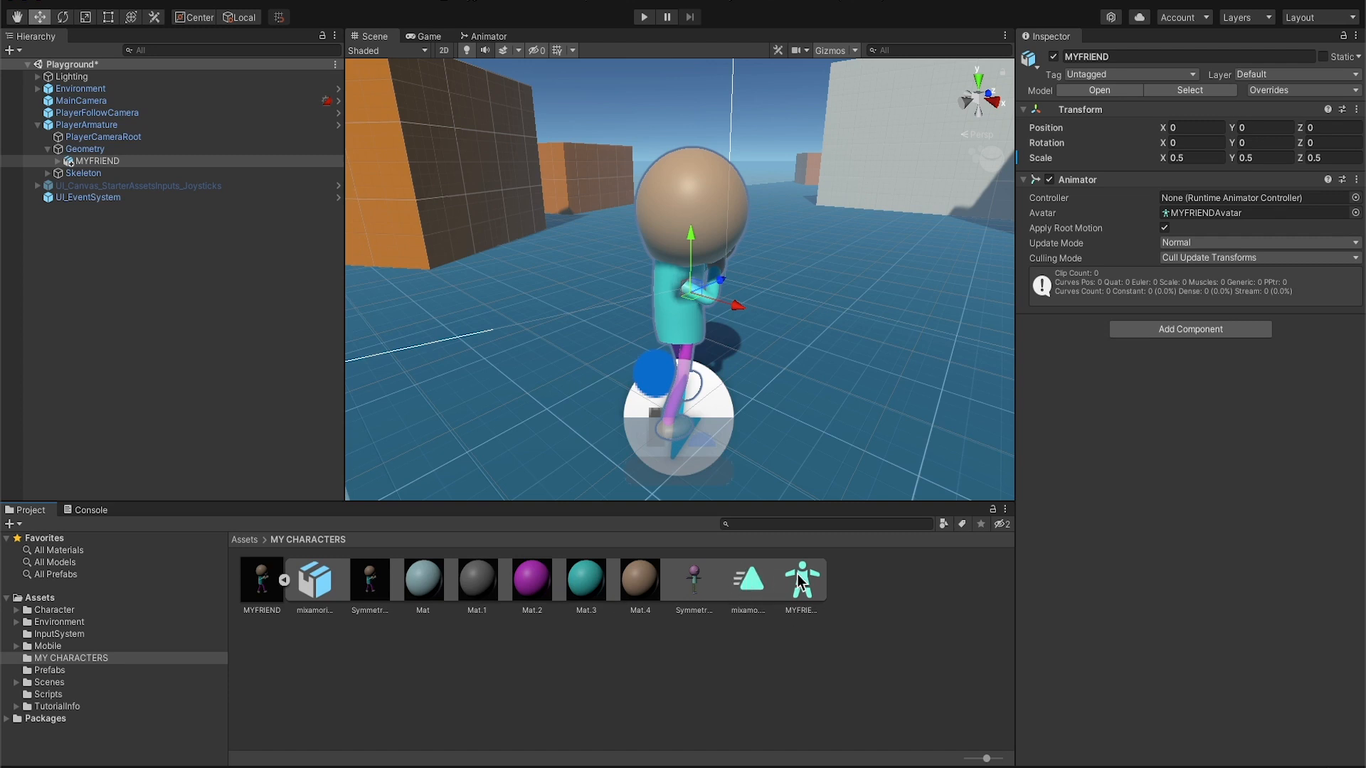
{"action": "left_click", "coordinate": [72, 126]}
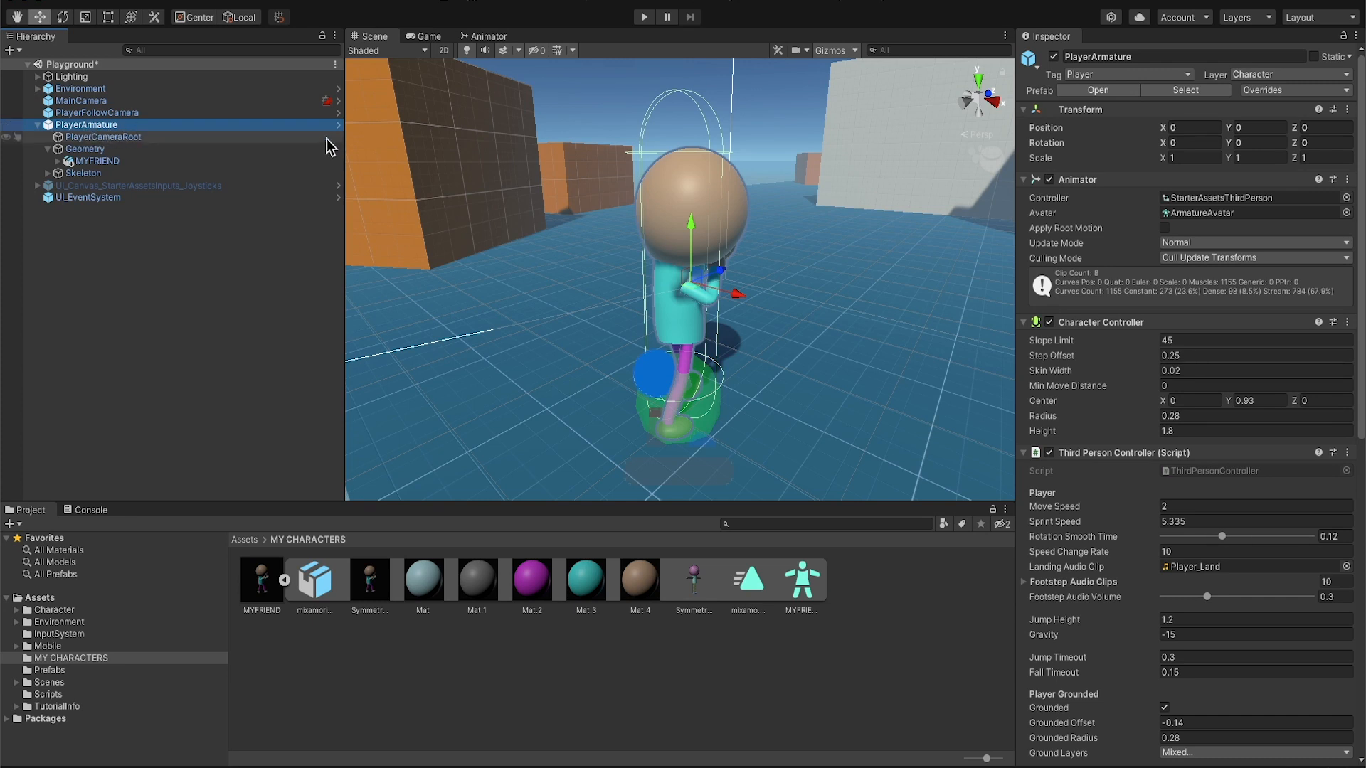
Play-test the scene in the Game view, moving the character in all directions and jumping, and stop play mode.
{"action": "left_click", "coordinate": [428, 37]}
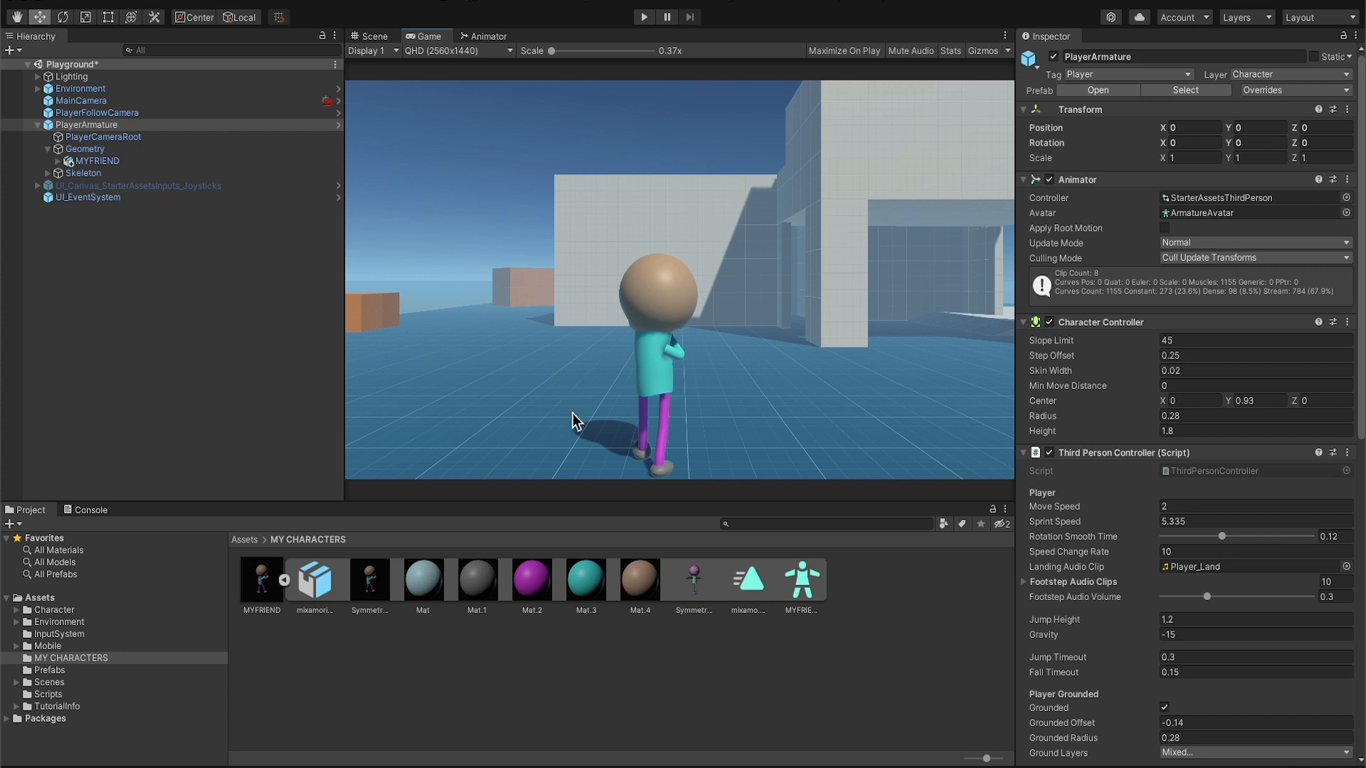
{"action": "left_click", "coordinate": [644, 19]}
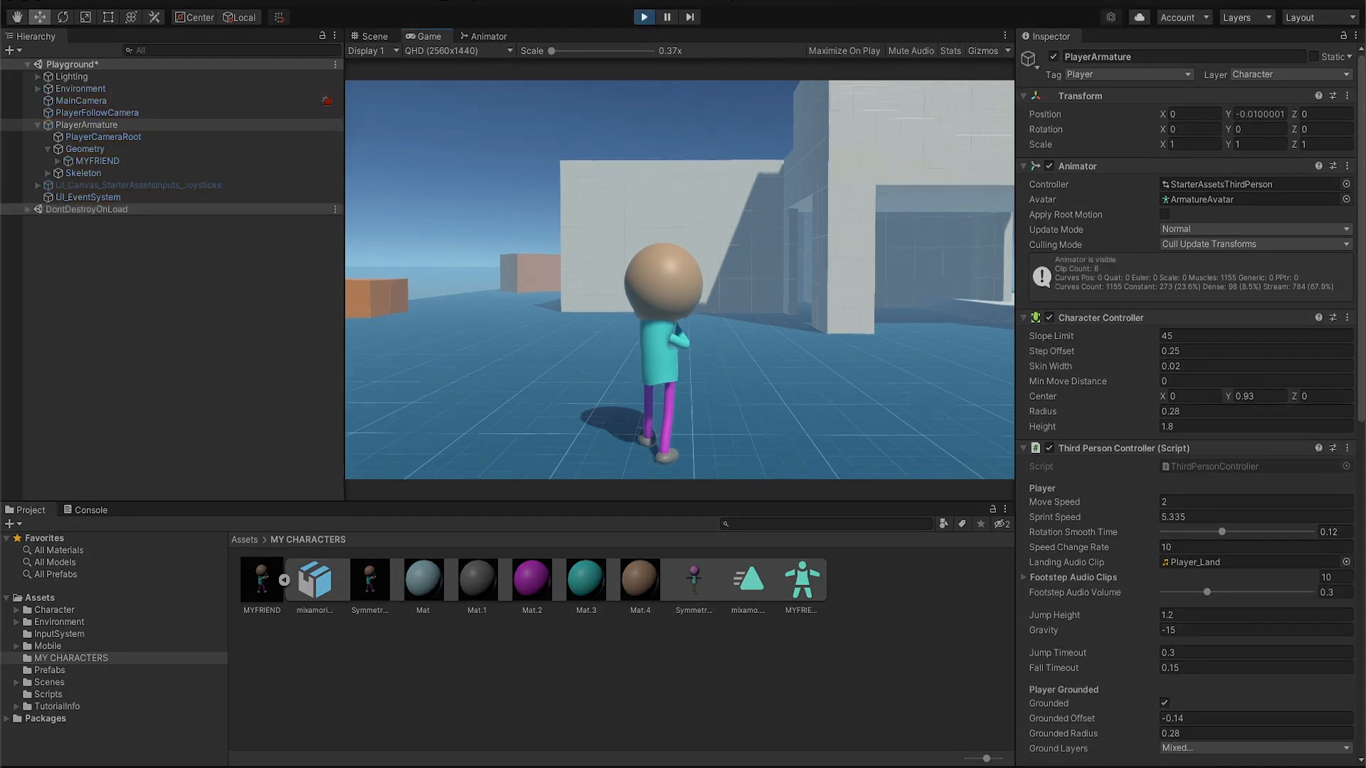
{"action": "key", "text": "a"}
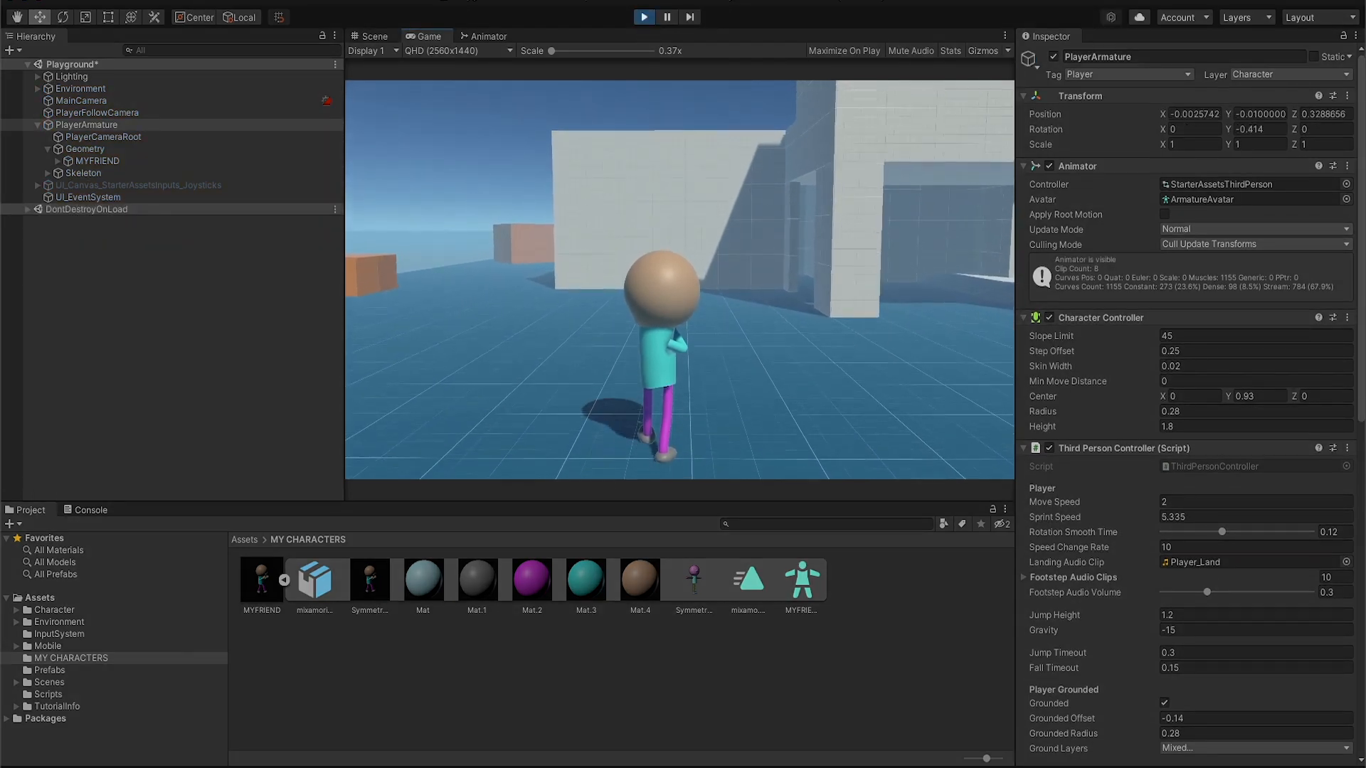
{"action": "key", "text": "w"}
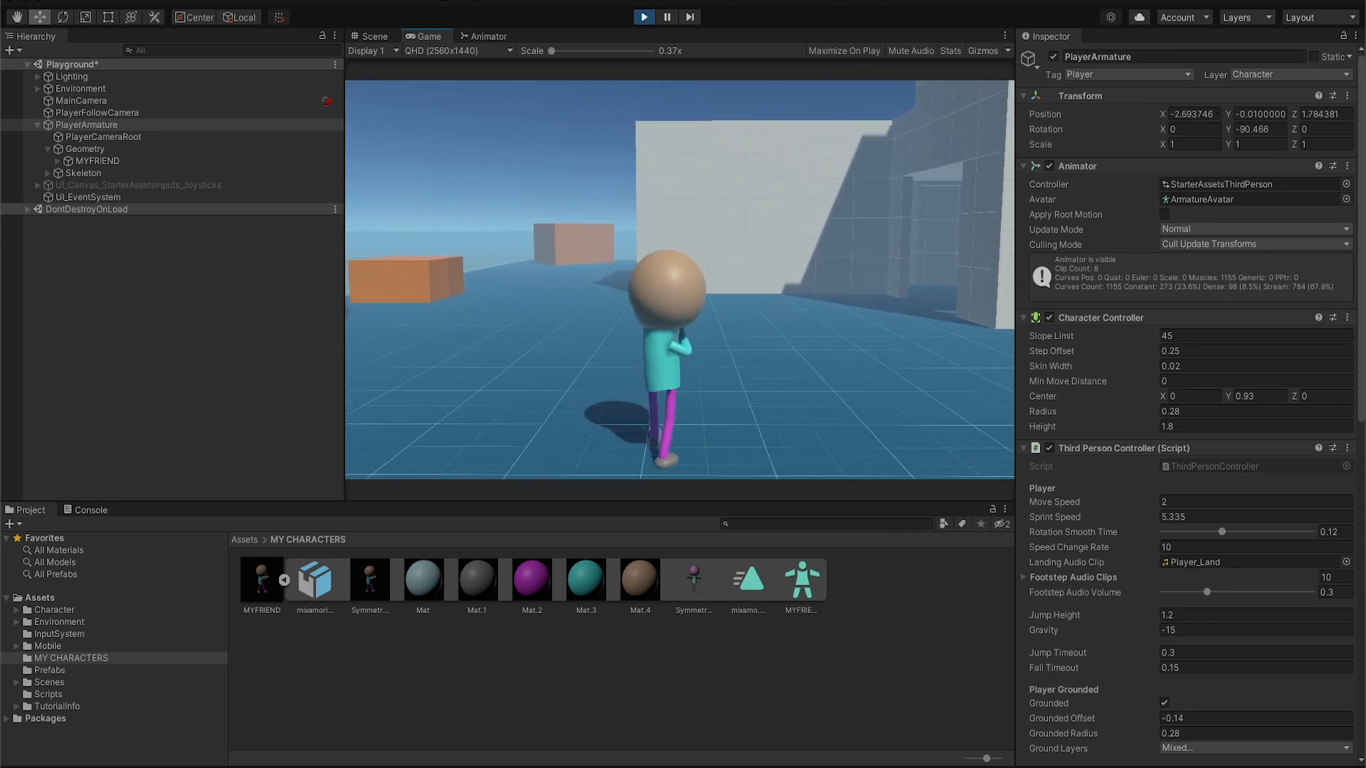
{"action": "key", "text": "a"}
{"action": "key", "text": "s"}
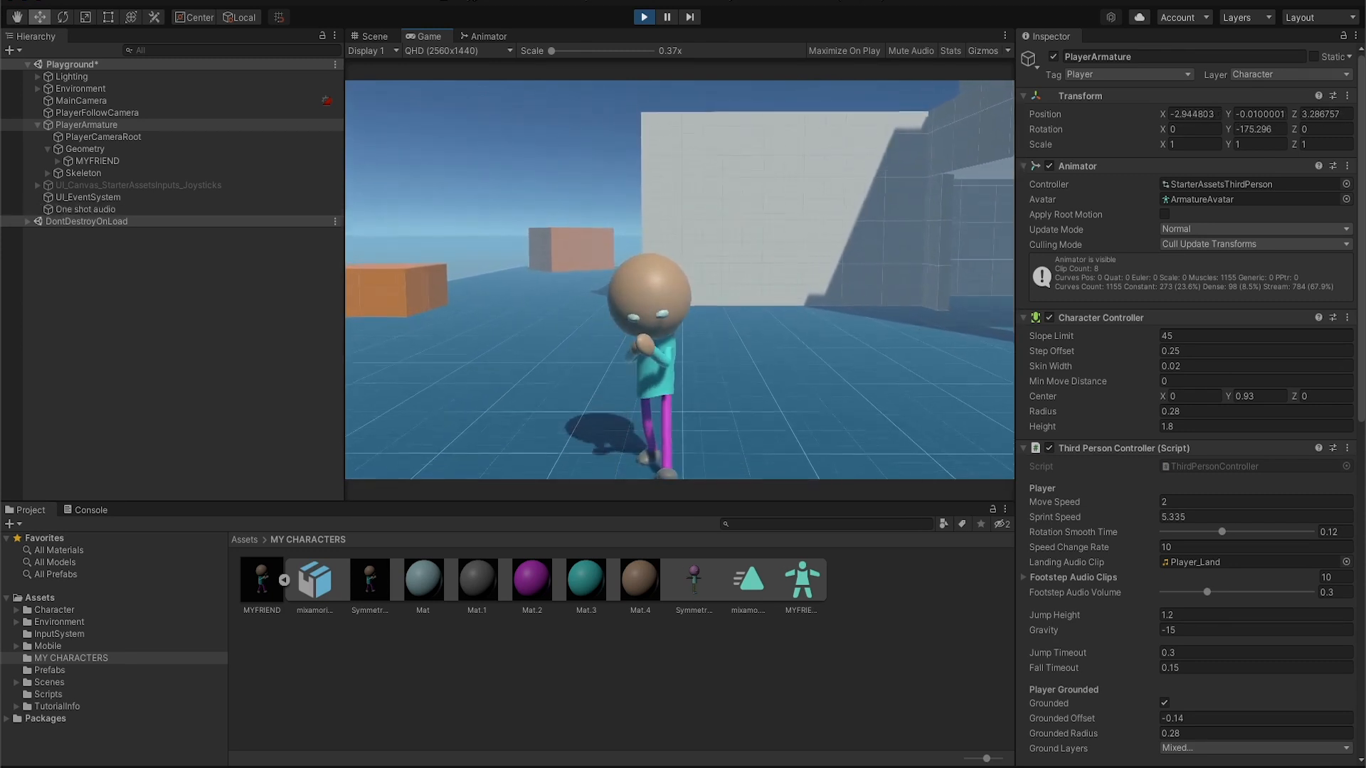
{"action": "key", "text": "d"}
{"action": "key", "text": "w"}
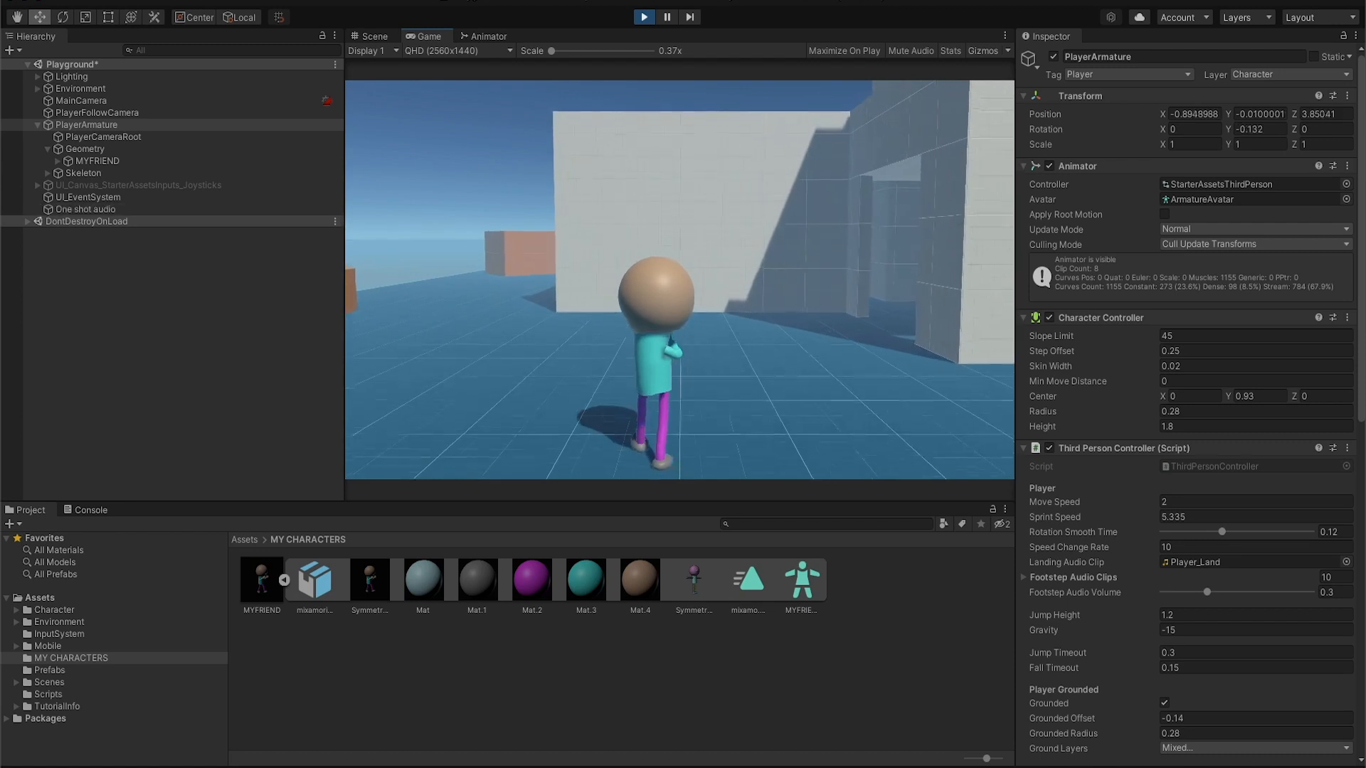
{"action": "key", "text": "a"}
{"action": "key", "text": "space"}
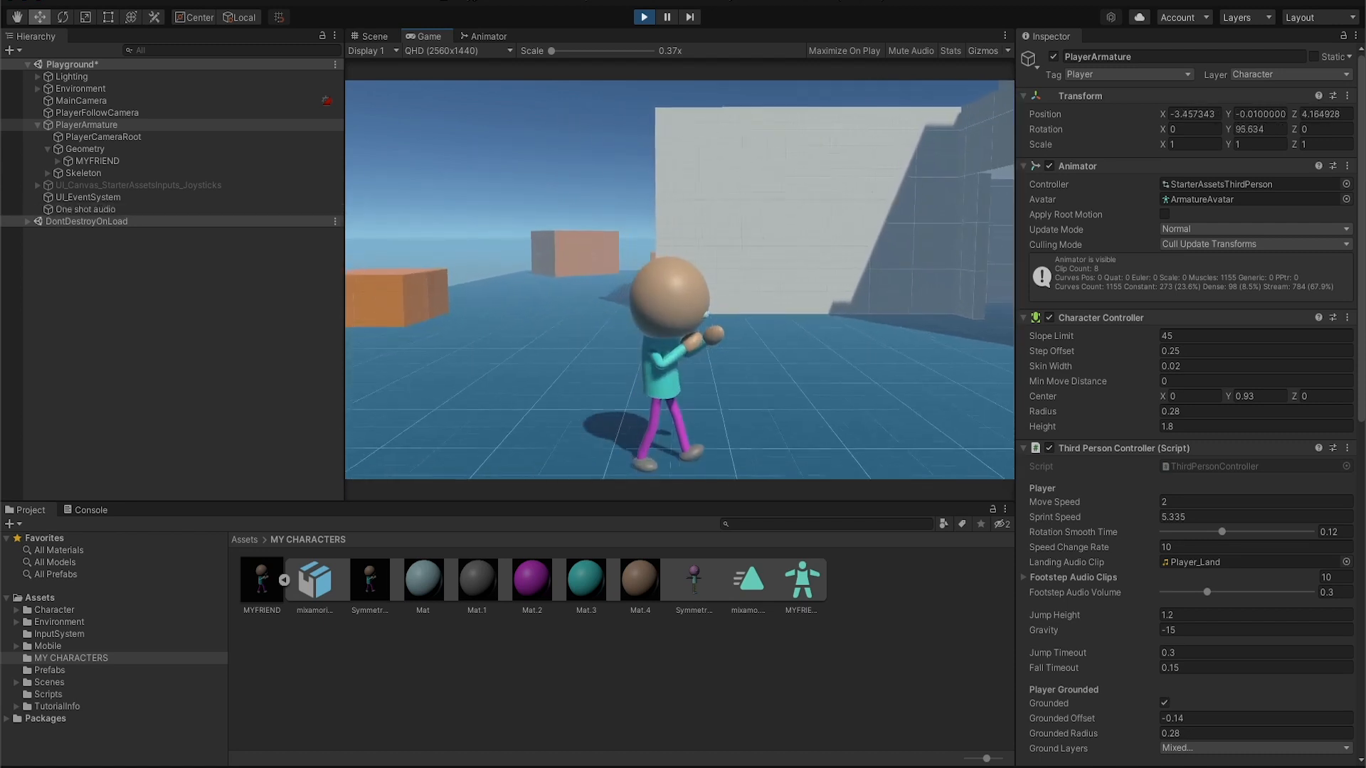
{"action": "key", "text": "w"}
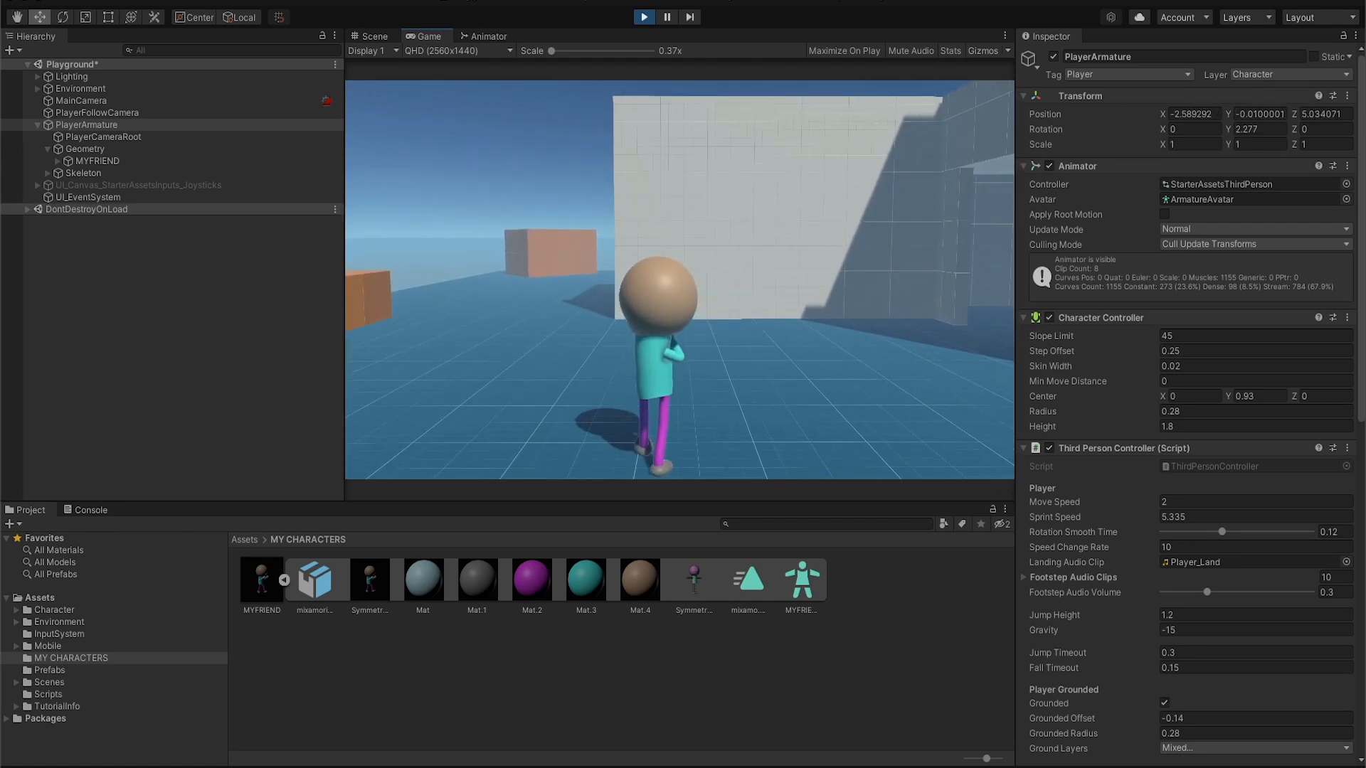
{"action": "left_click", "coordinate": [643, 17]}
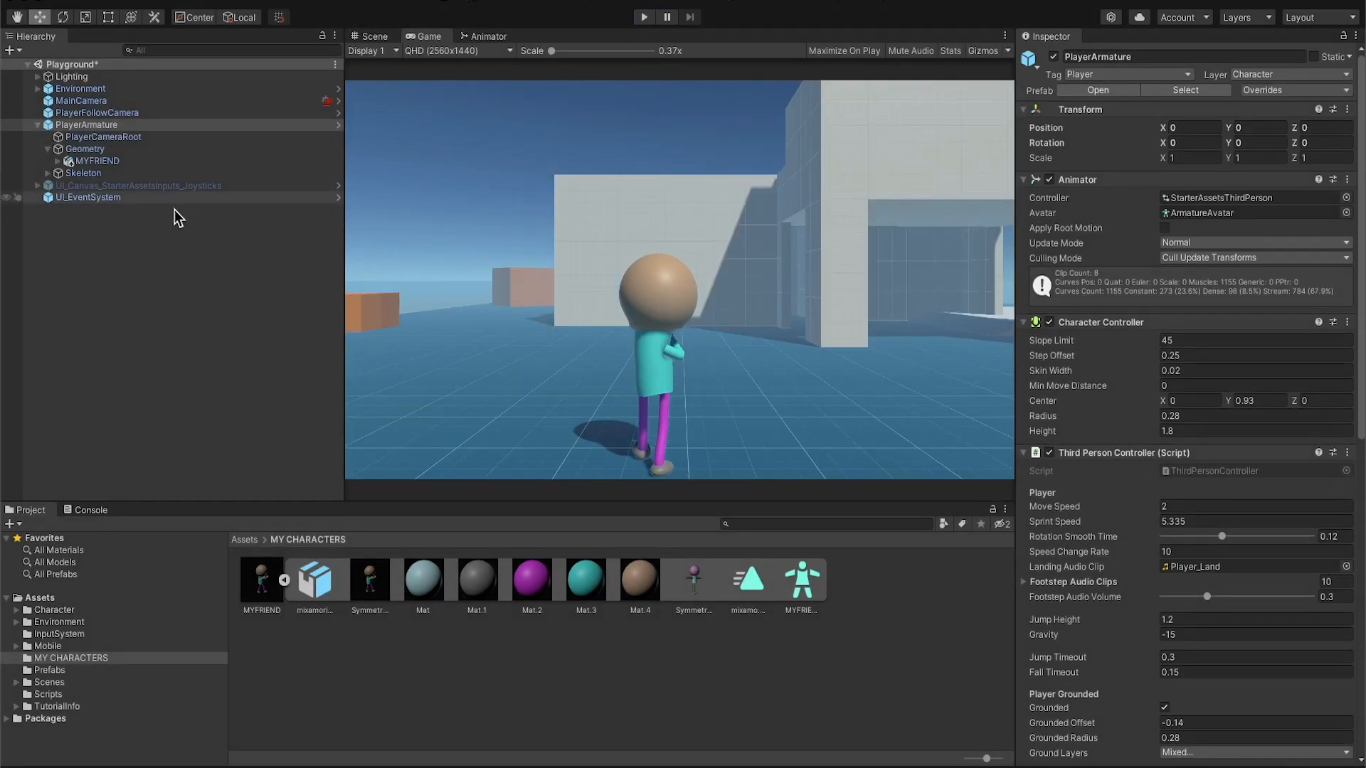
Assign MYFRIENDAvatar as the avatar of PlayerArmature's Animator component.
{"action": "left_click", "coordinate": [70, 125]}
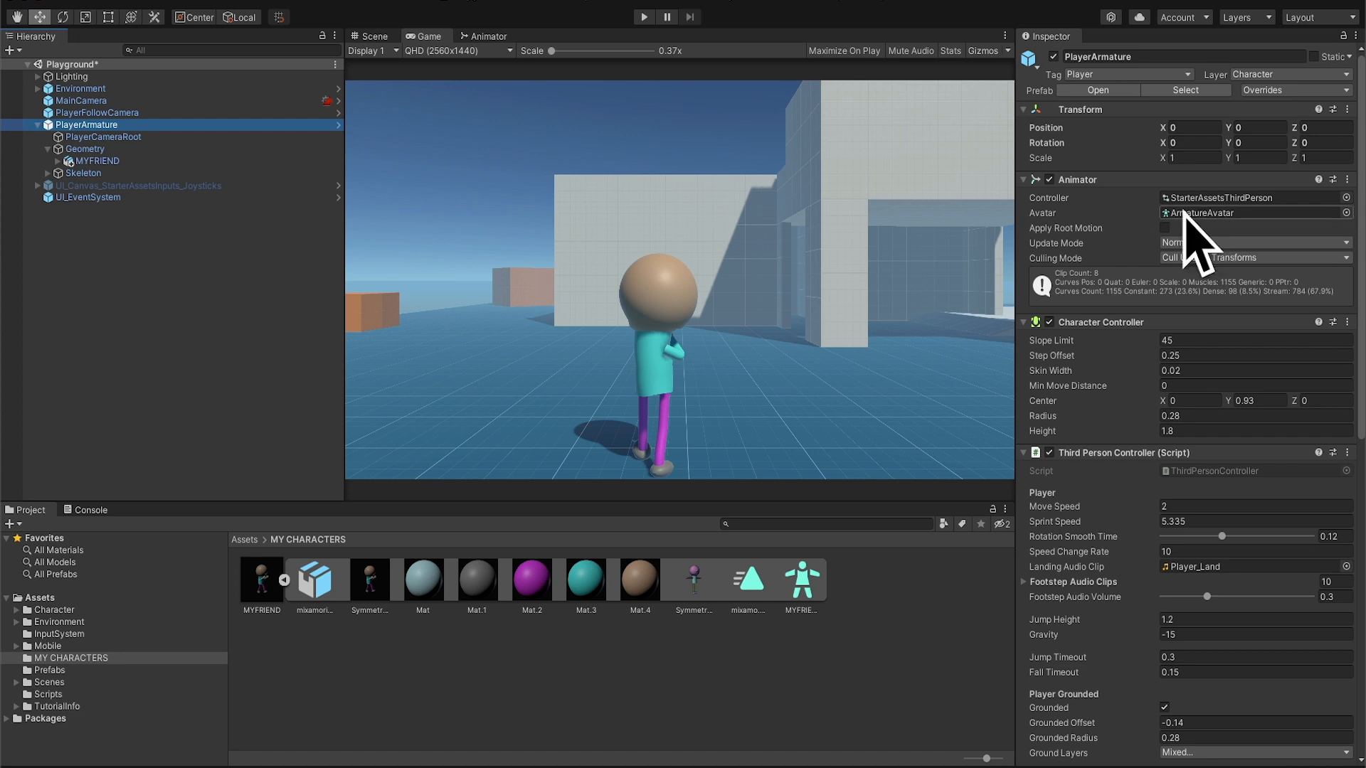
{"action": "left_click", "coordinate": [802, 588]}
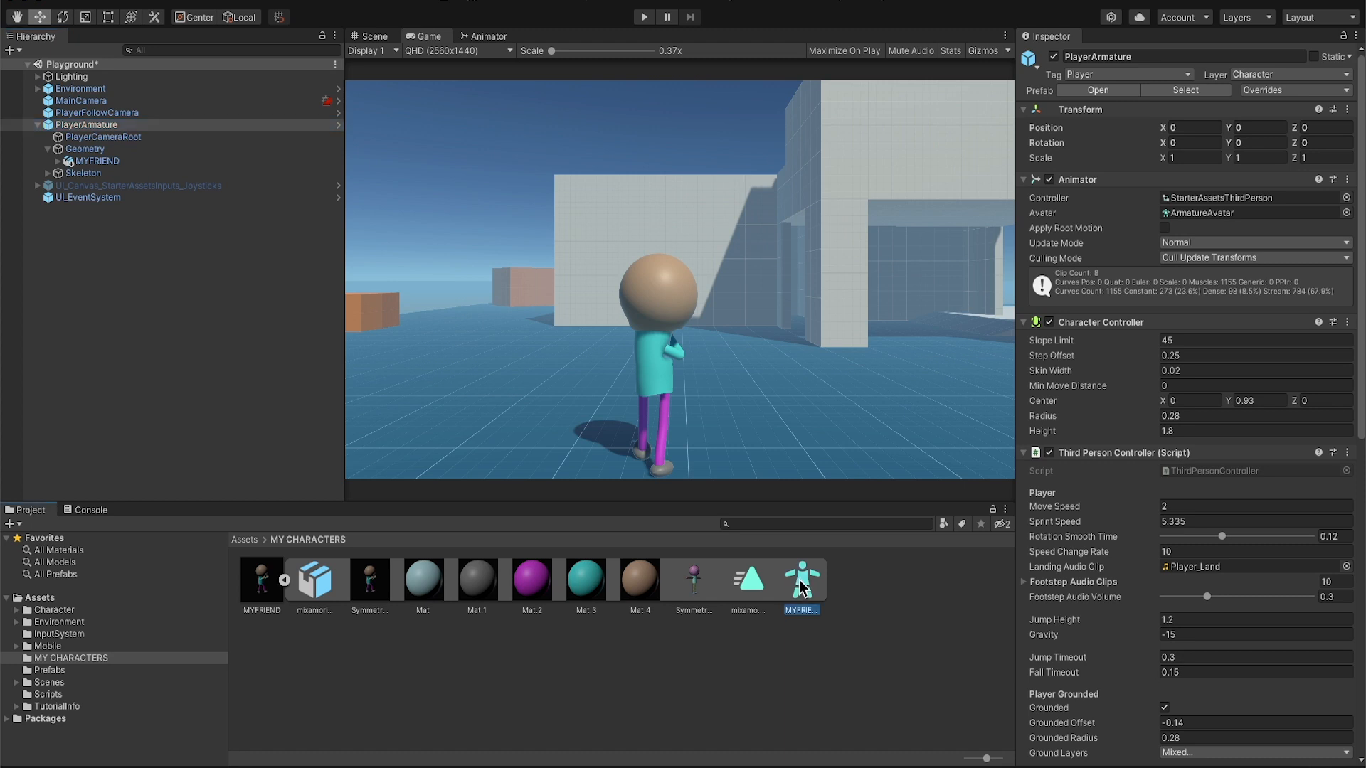
{"action": "left_click_drag", "start_coordinate": [801, 588], "coordinate": [1055, 272]}
{"action": "left_click_drag", "start_coordinate": [1152, 224], "coordinate": [1172, 213]}
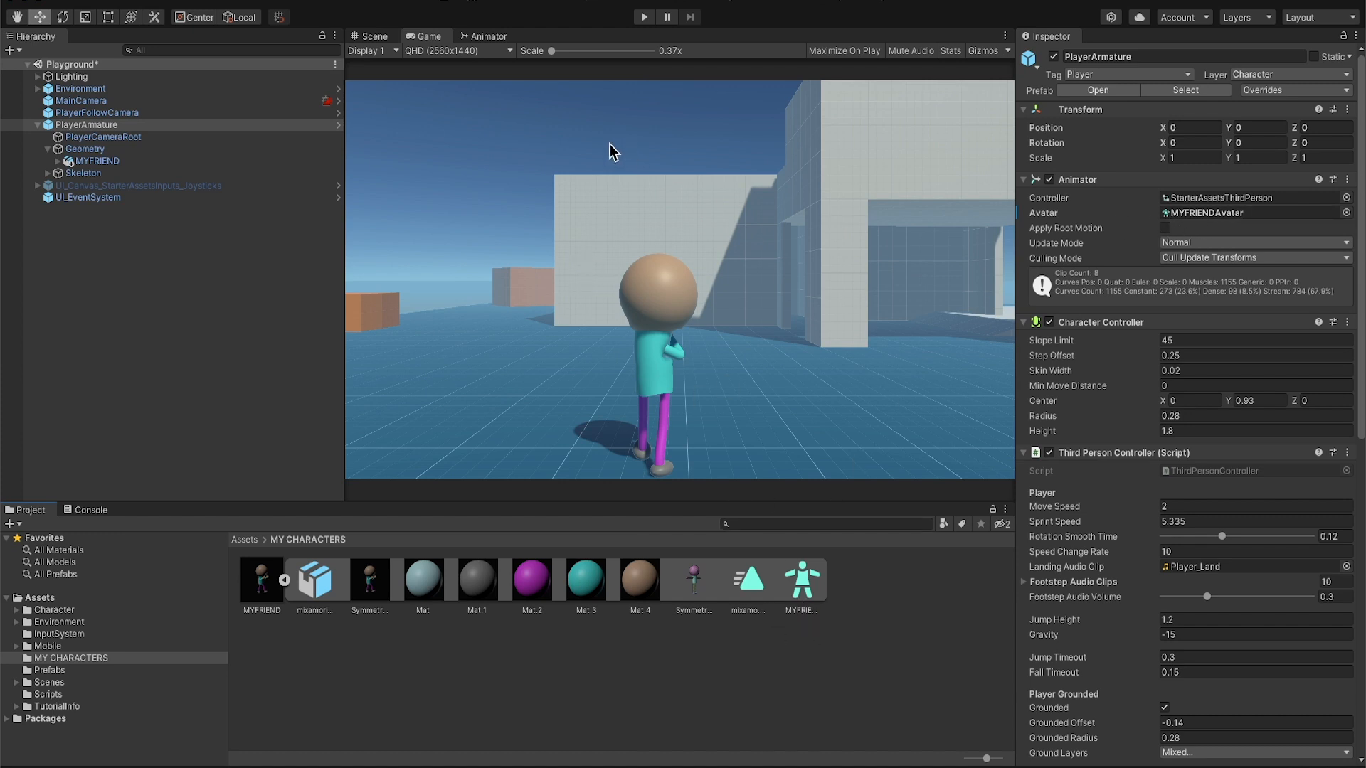
Play-test MYFRIEND's animations with the newly assigned avatar by walking in all directions, jumping and heading towards the orange blocks, and exit play mode.
{"action": "left_click", "coordinate": [644, 17]}
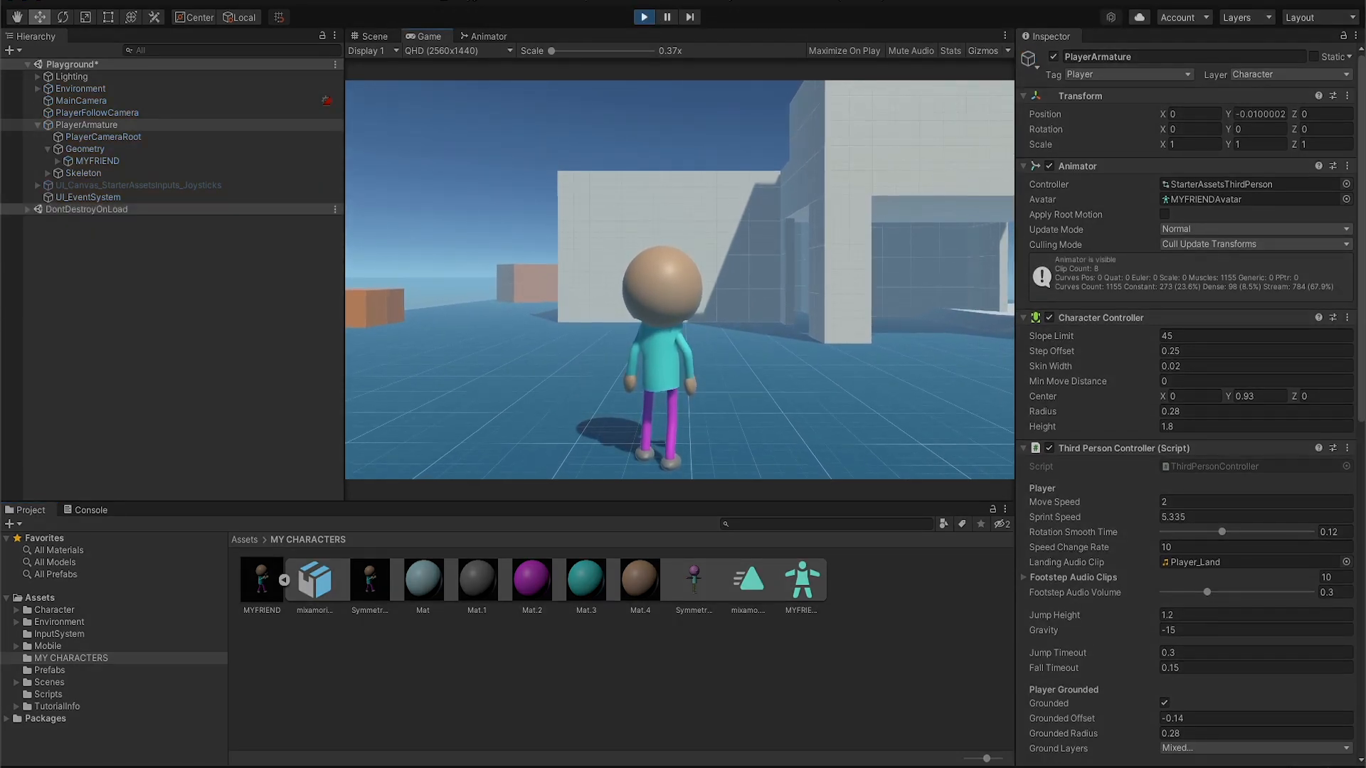
{"action": "key", "text": "w"}
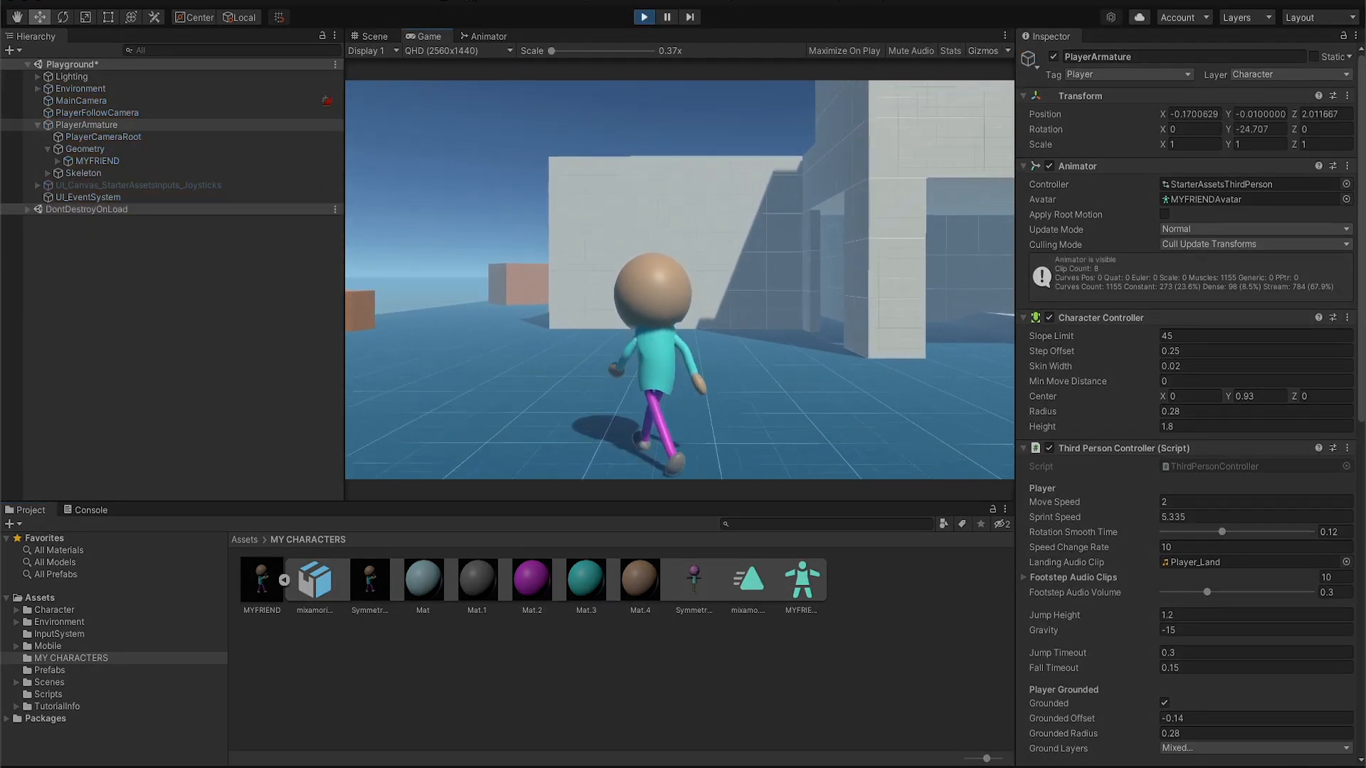
{"action": "key", "text": "a"}
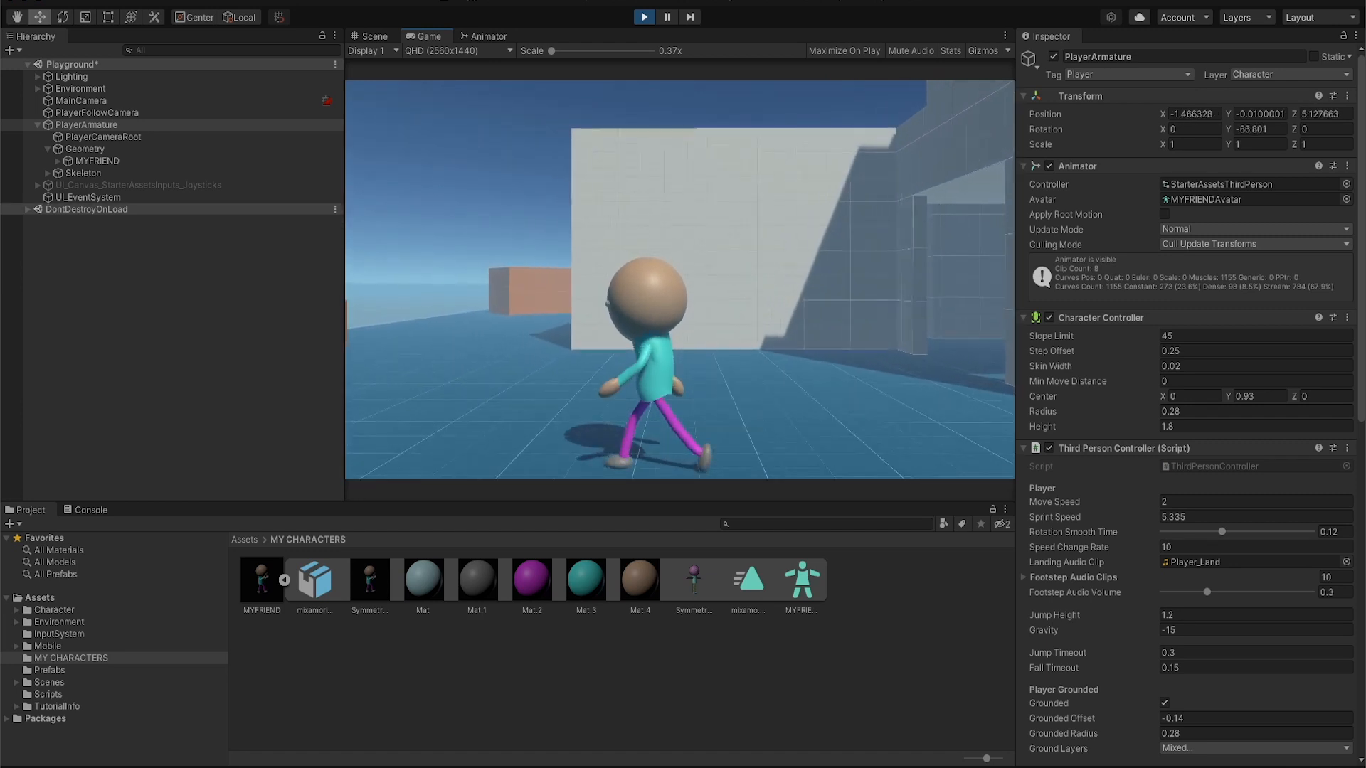
{"action": "key", "text": "s"}
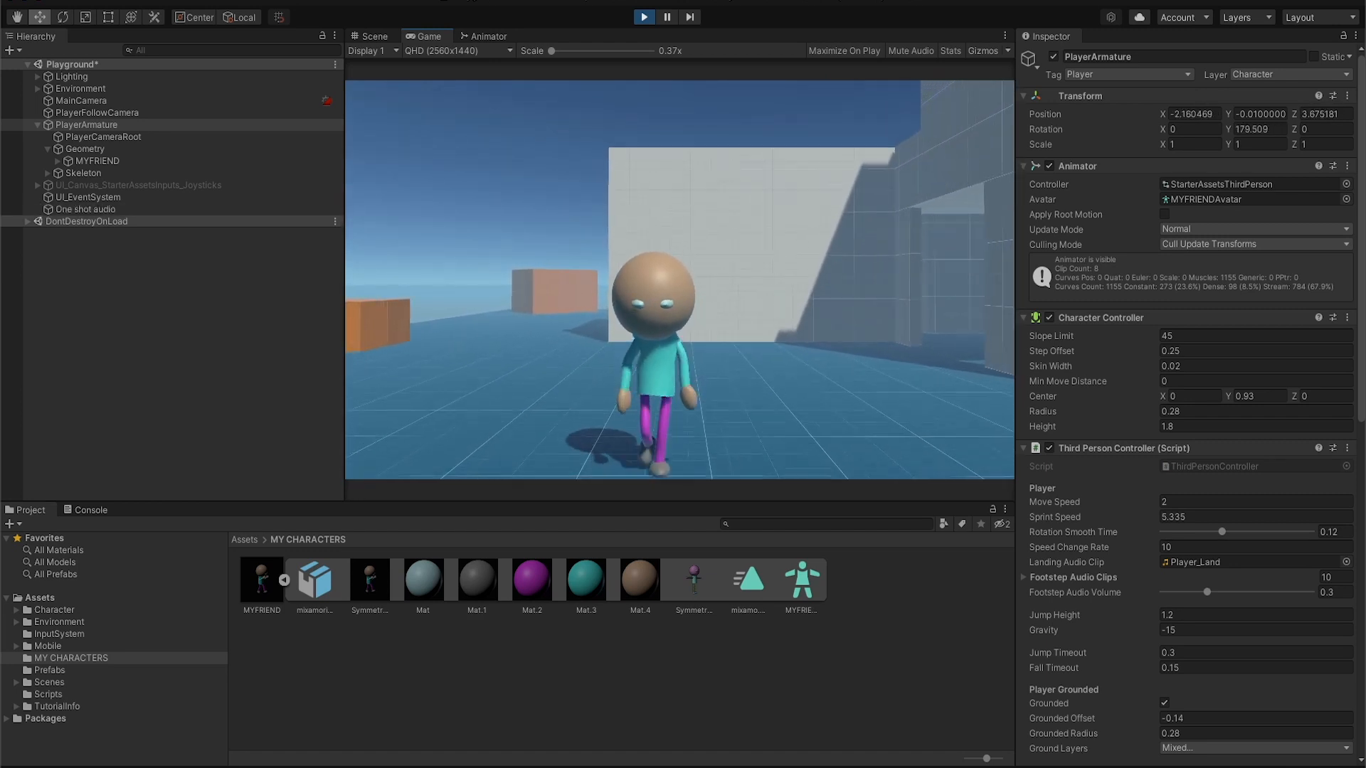
{"action": "key", "text": "w"}
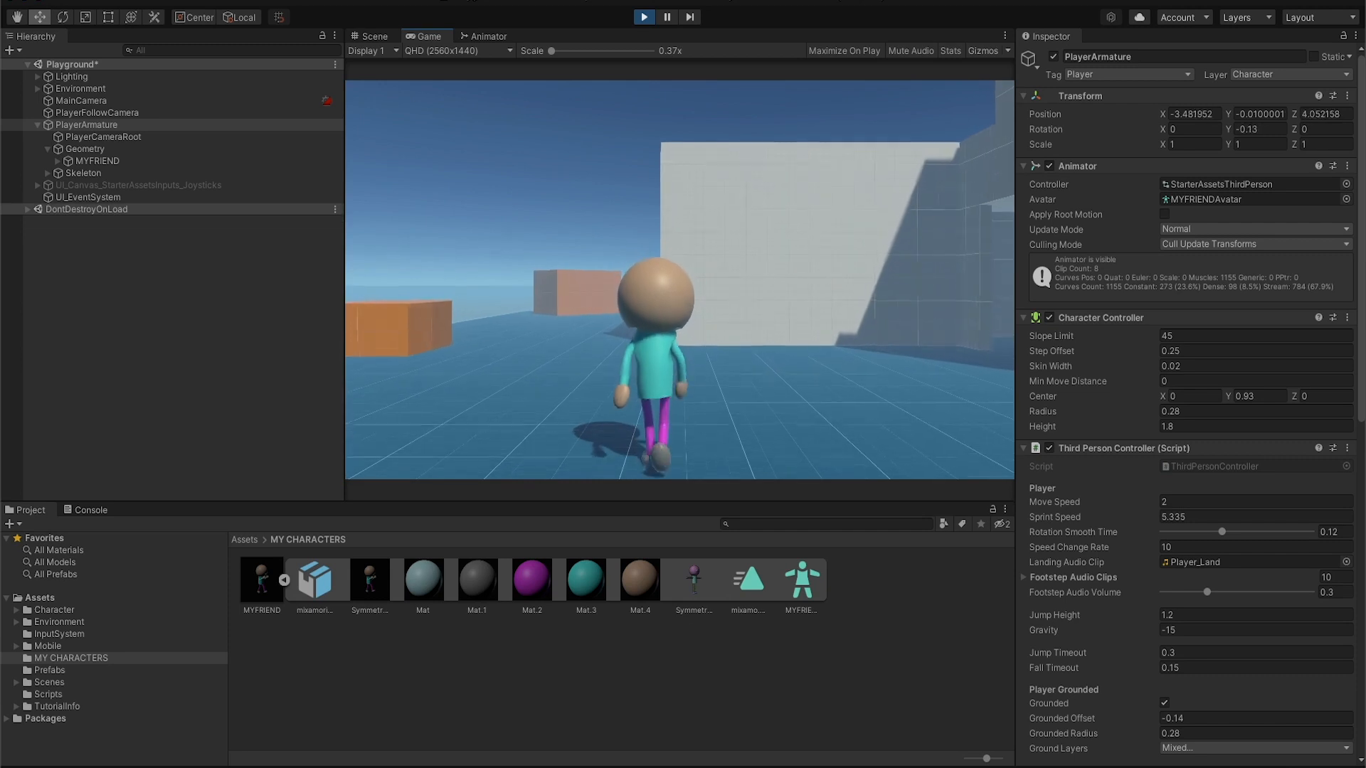
{"action": "key", "text": "space"}
{"action": "key", "text": "s"}
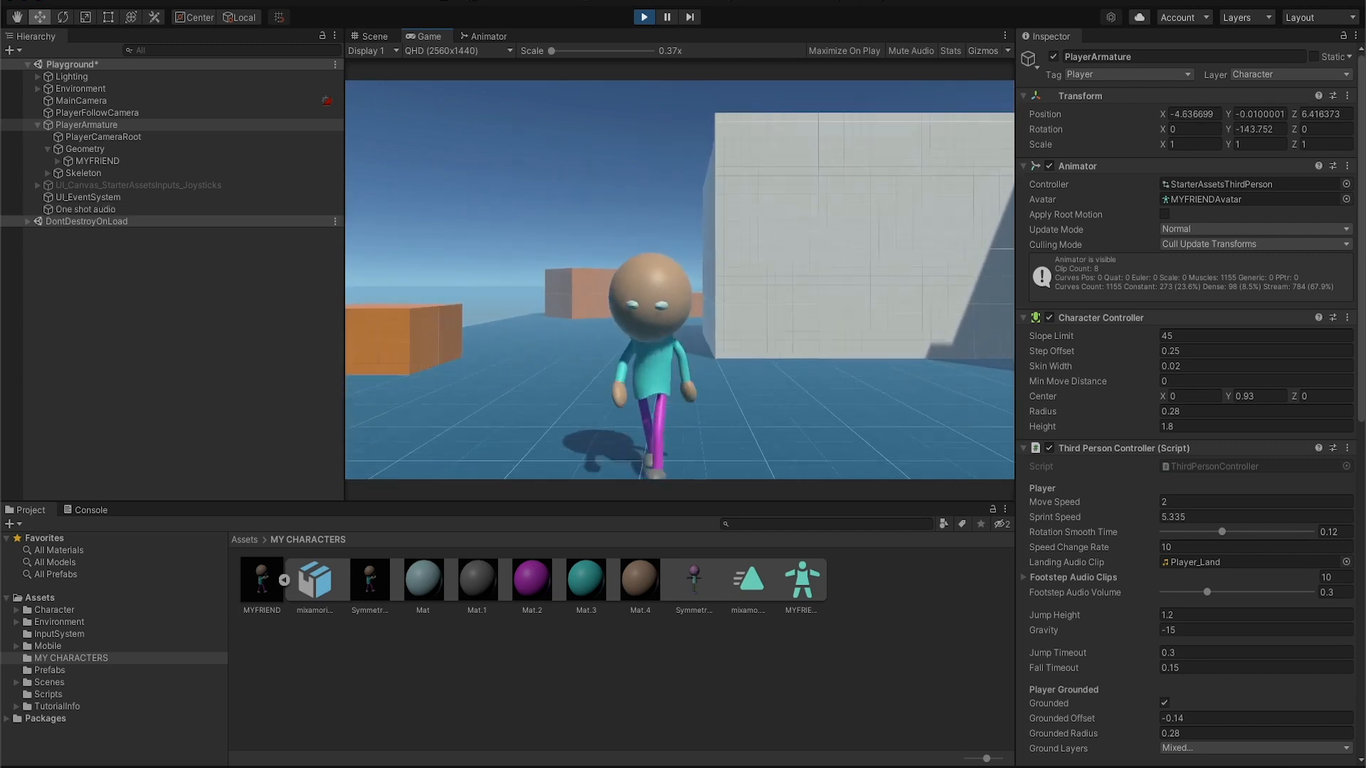
{"action": "key", "text": "w"}
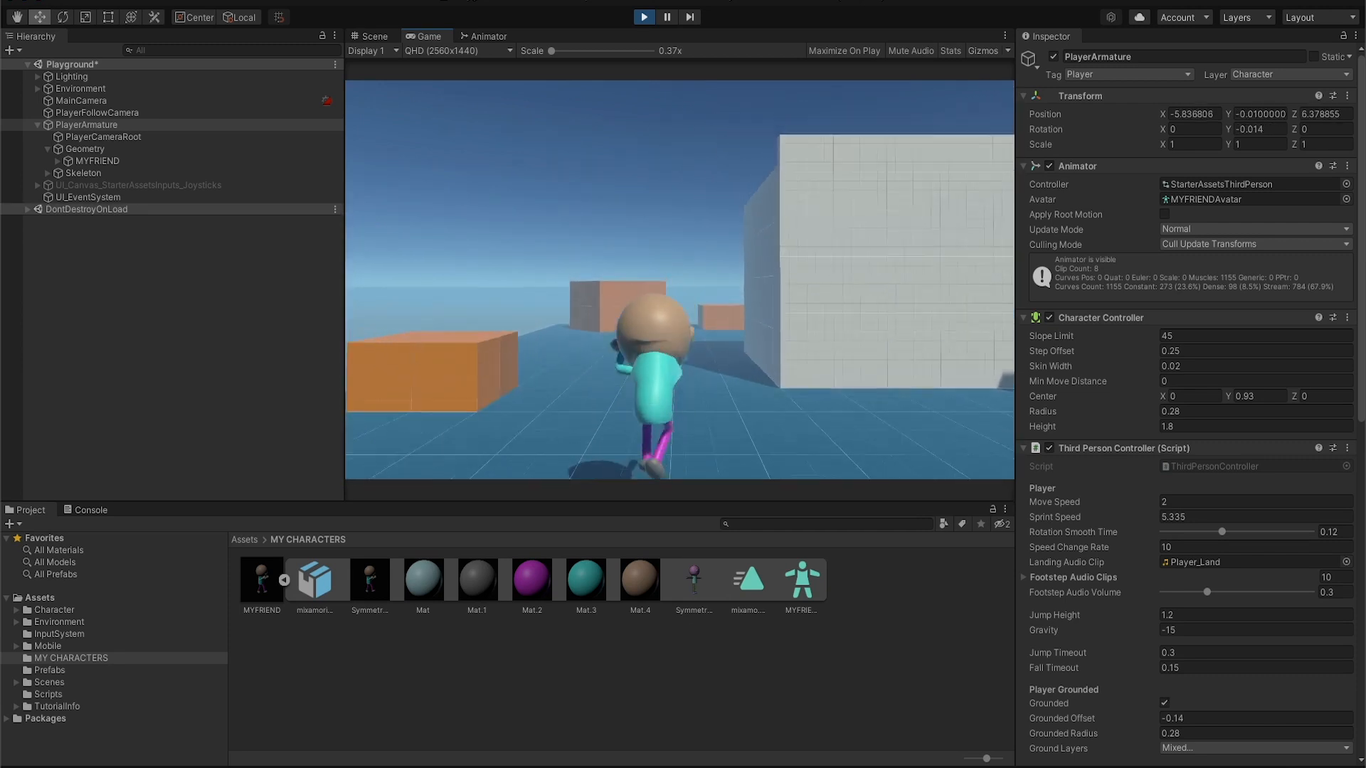
{"action": "key", "text": "space"}
{"action": "key", "text": "d"}
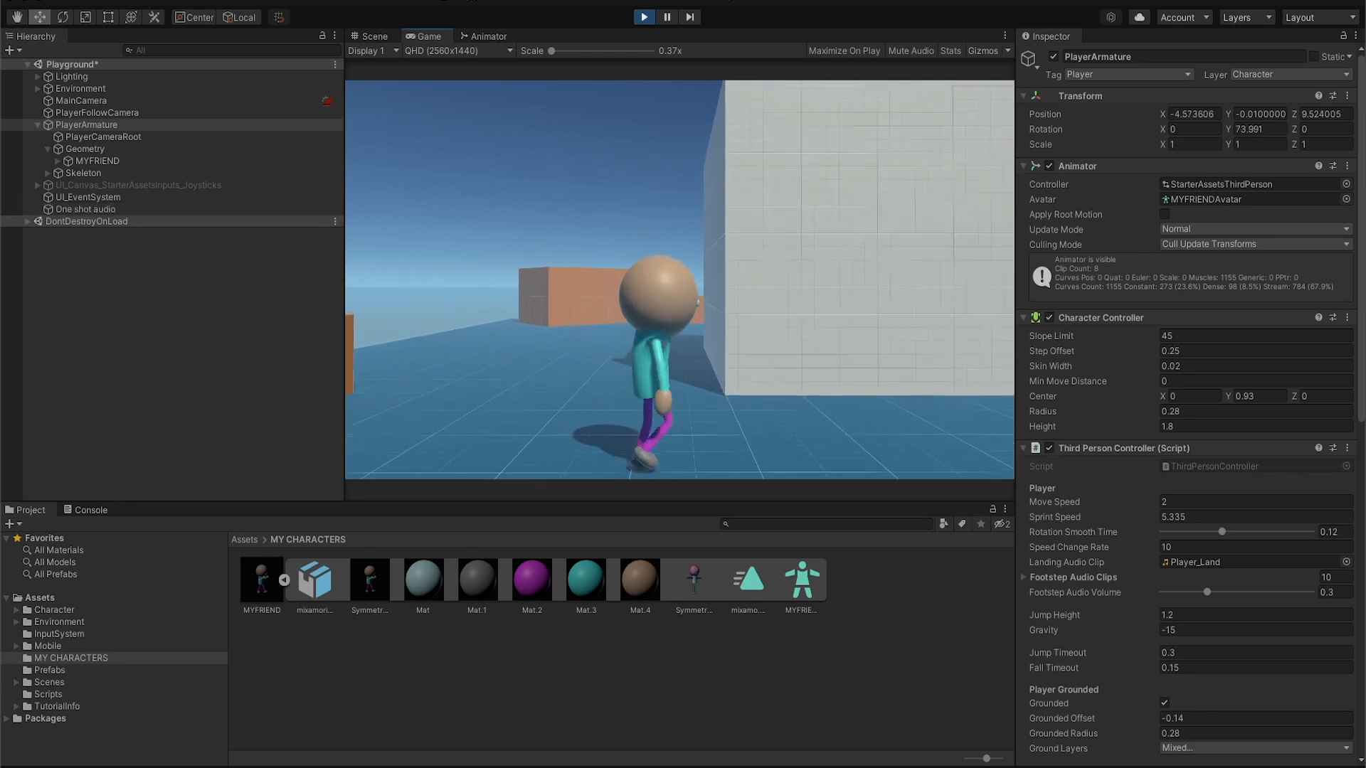
{"action": "key", "text": "a"}
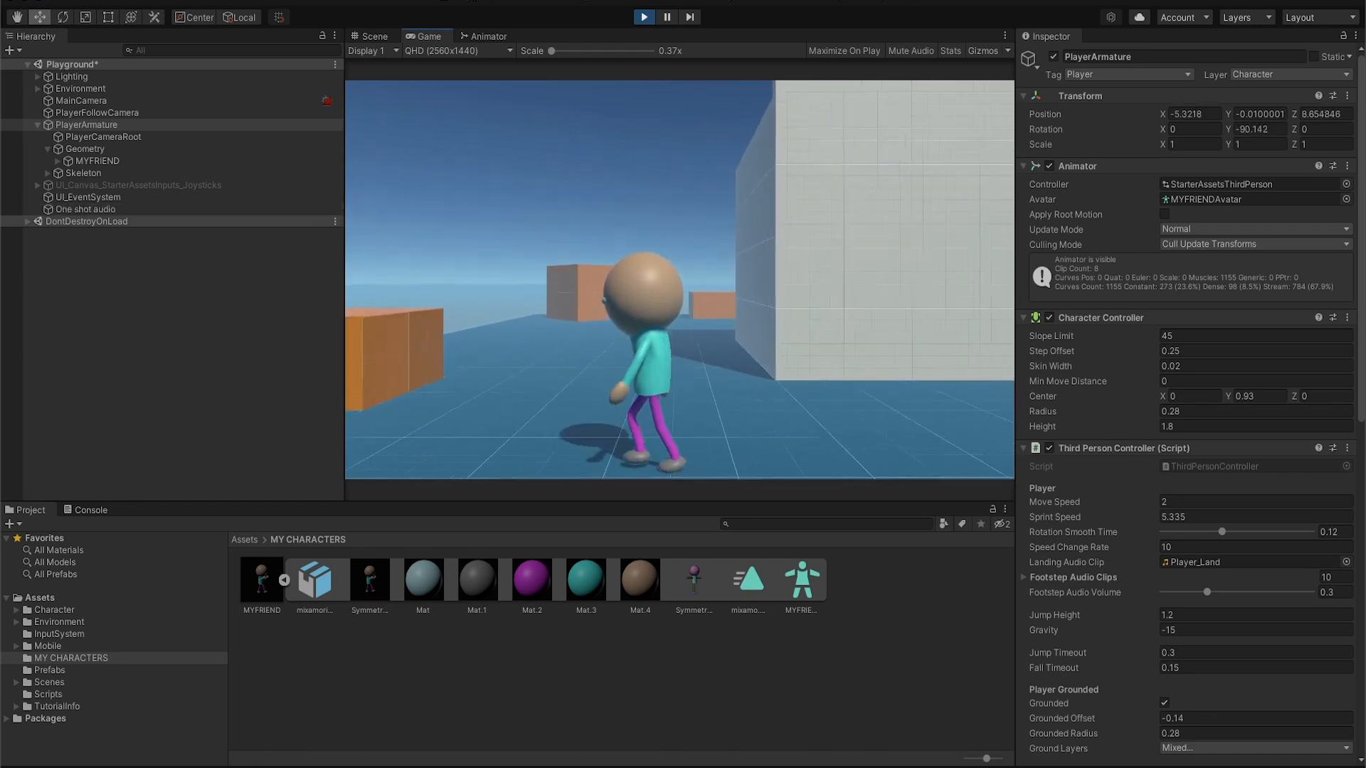
{"action": "key", "text": "w"}
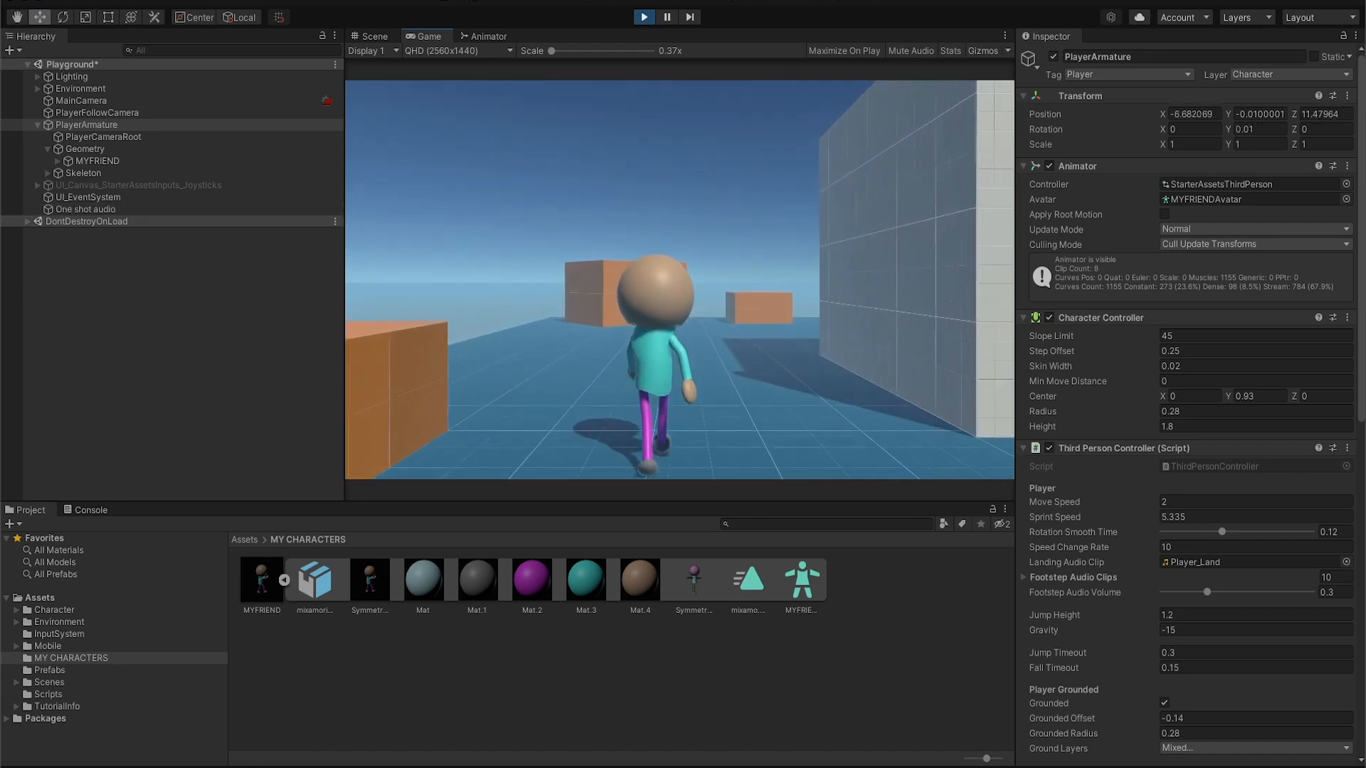
{"action": "key", "text": "a"}
{"action": "key", "text": "w"}
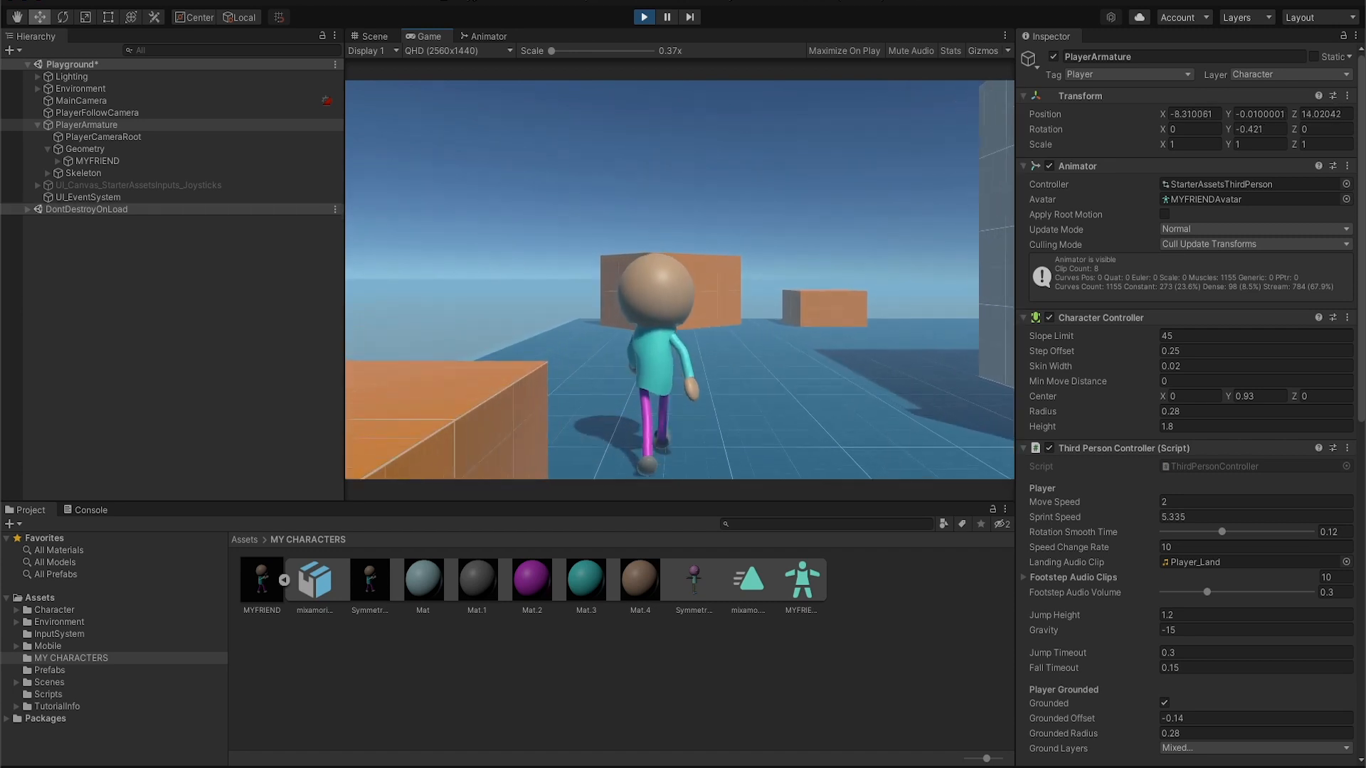
{"action": "key", "text": "d"}
{"action": "key", "text": "w"}
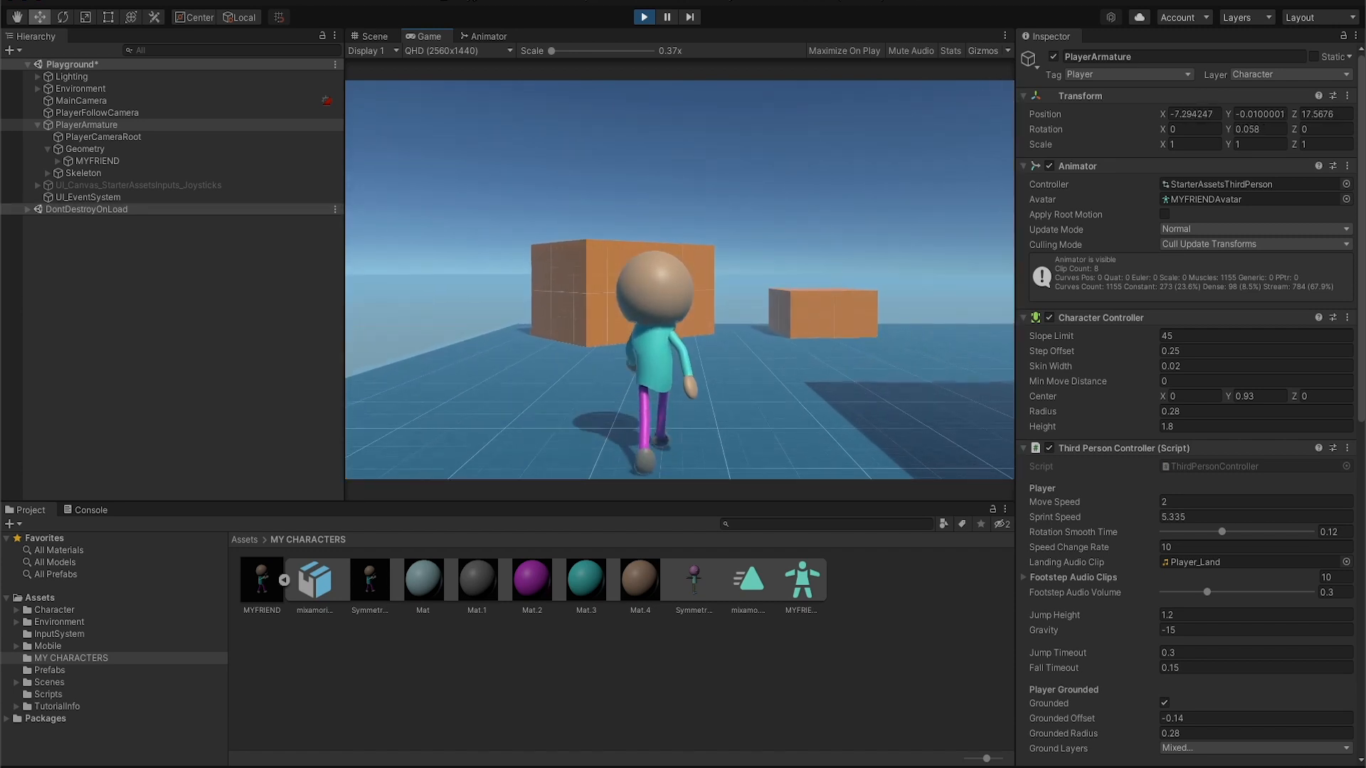
{"action": "key", "text": "s"}
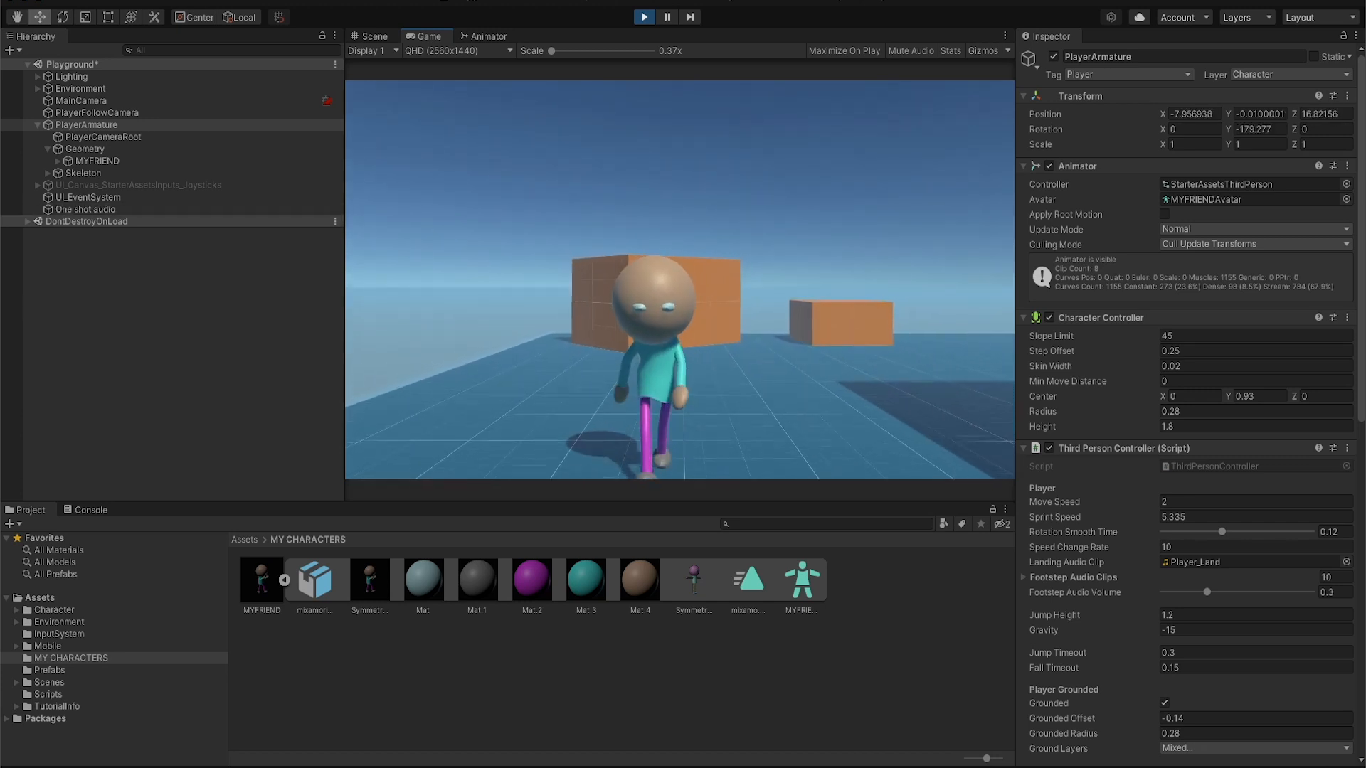
{"action": "key", "text": "w"}
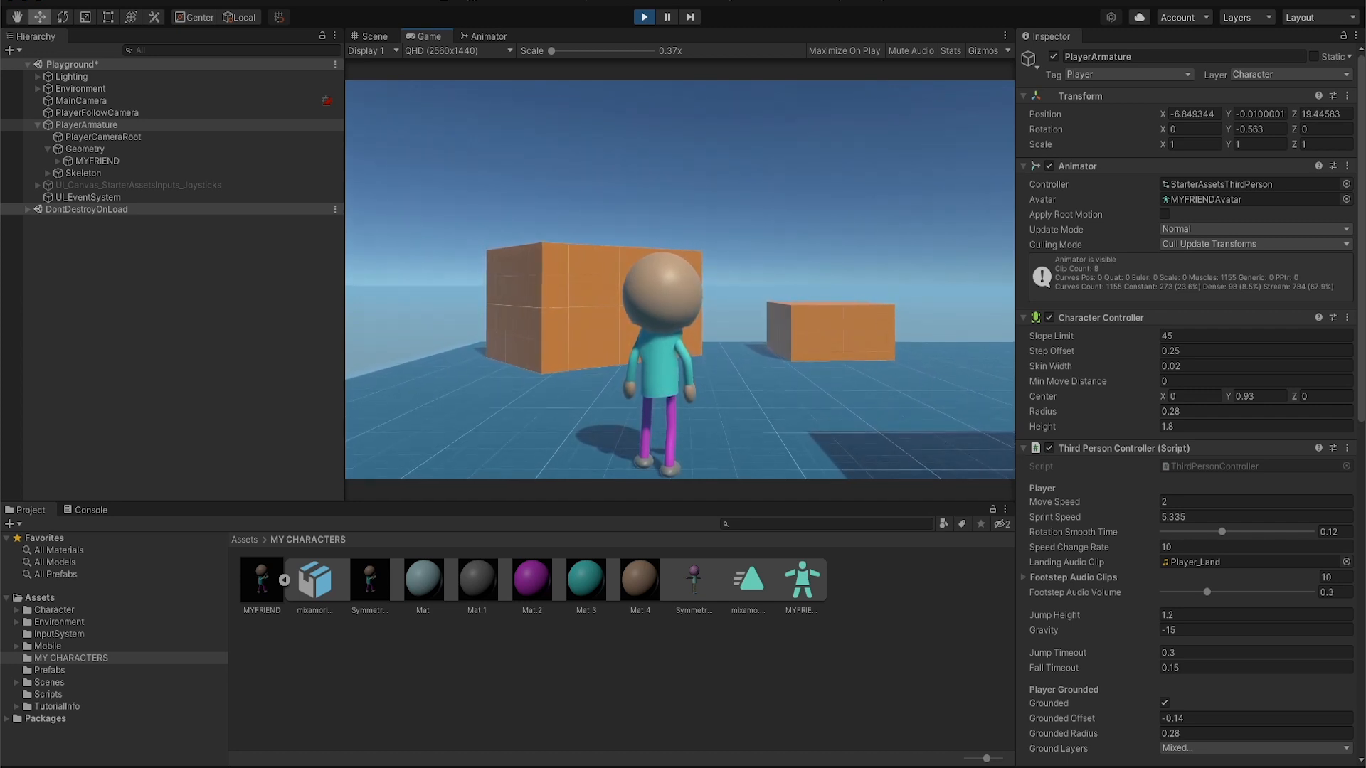
{"action": "key", "text": "w"}
{"action": "key", "text": "d"}
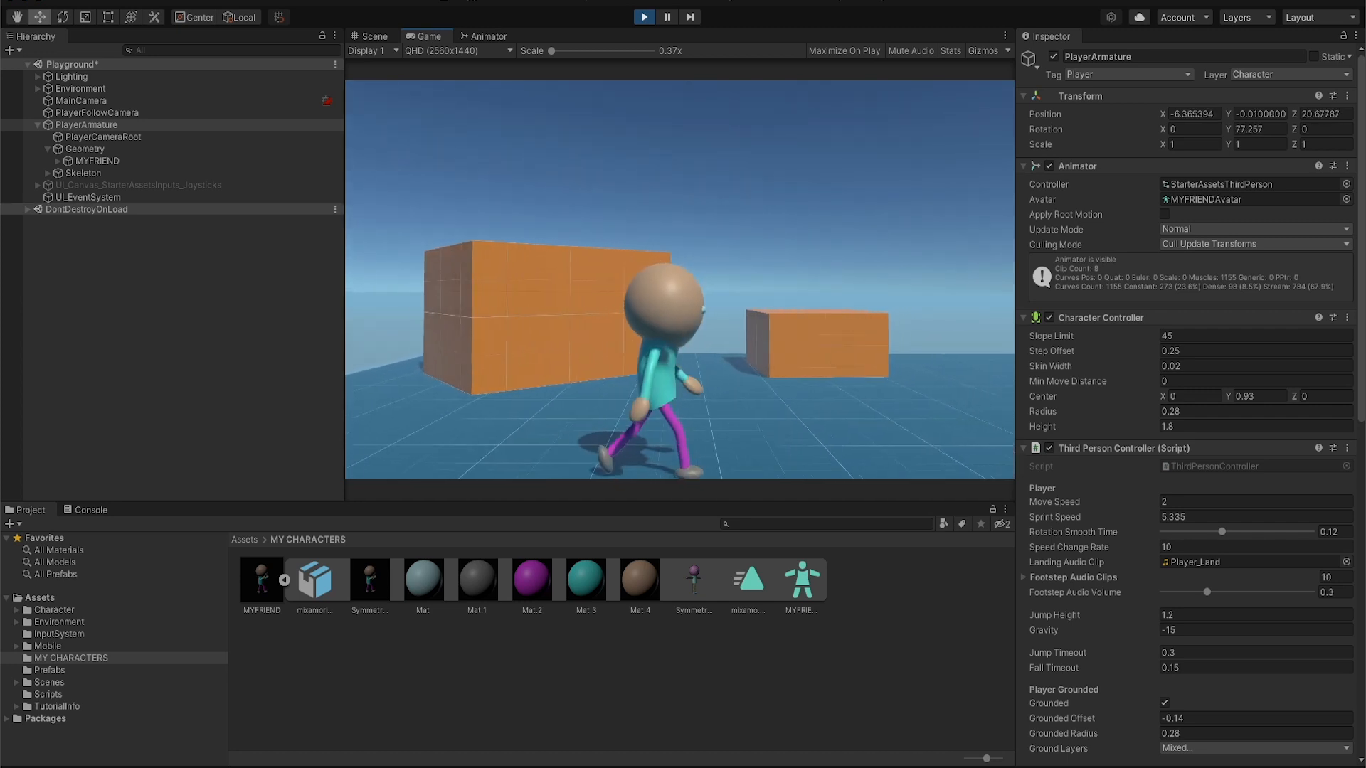
{"action": "key", "text": "s"}
{"action": "key", "text": "s"}
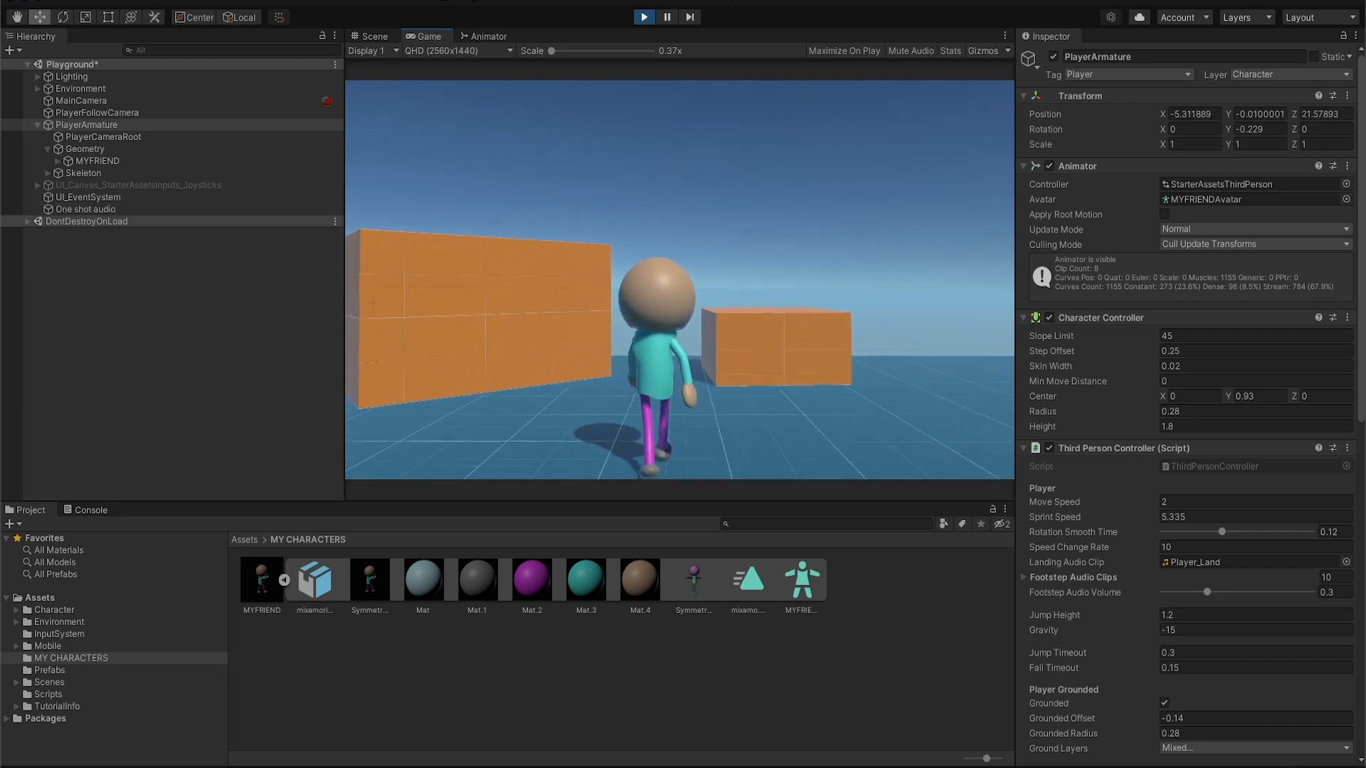
{"action": "key", "text": "d"}
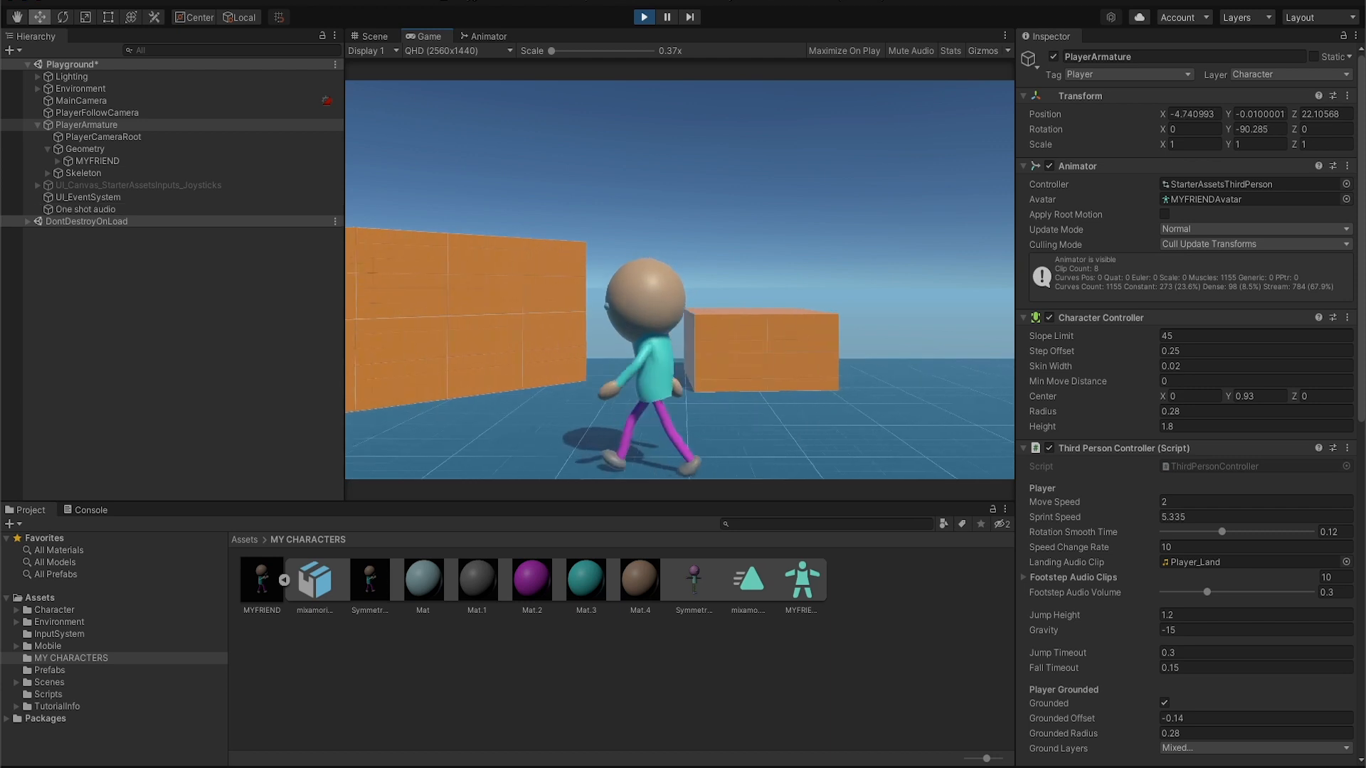
{"action": "key", "text": "d"}
{"action": "key", "text": "w"}
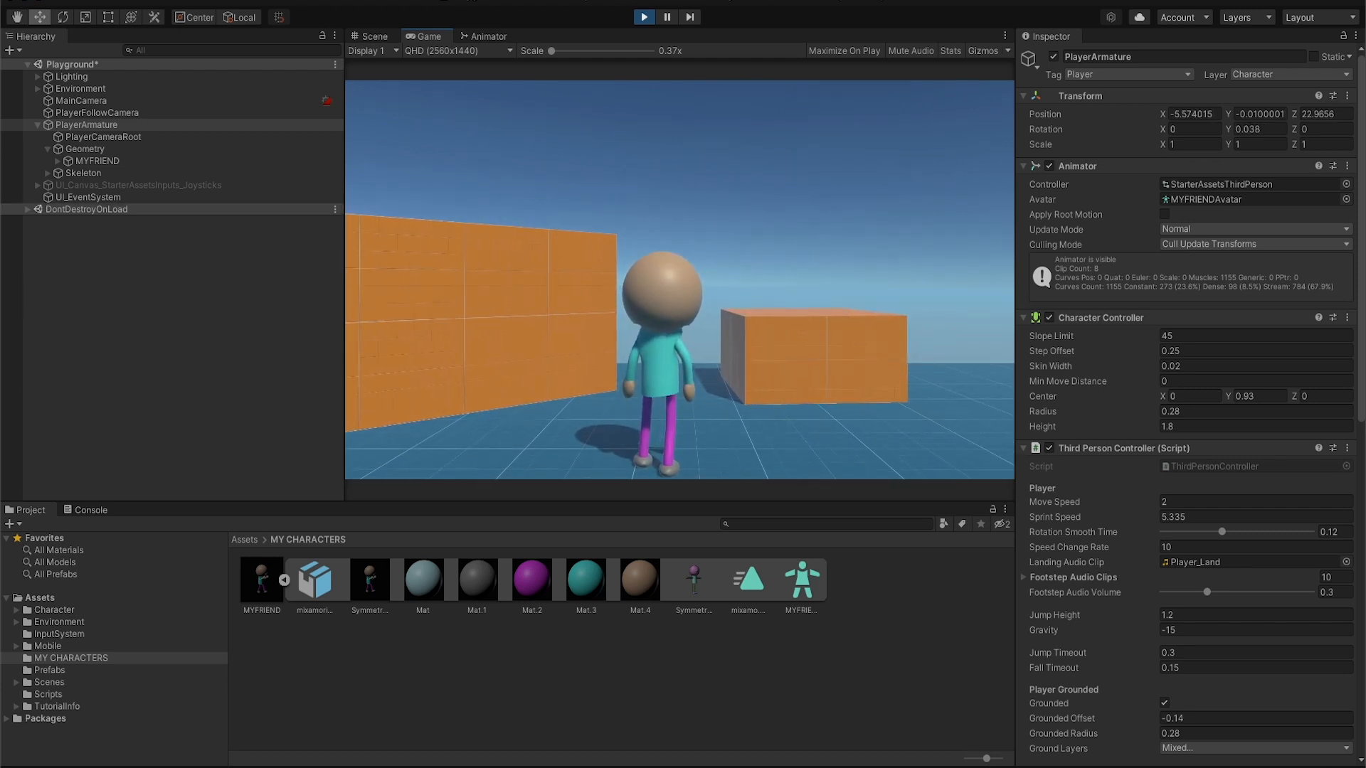
{"action": "left_click", "coordinate": [637, 20]}
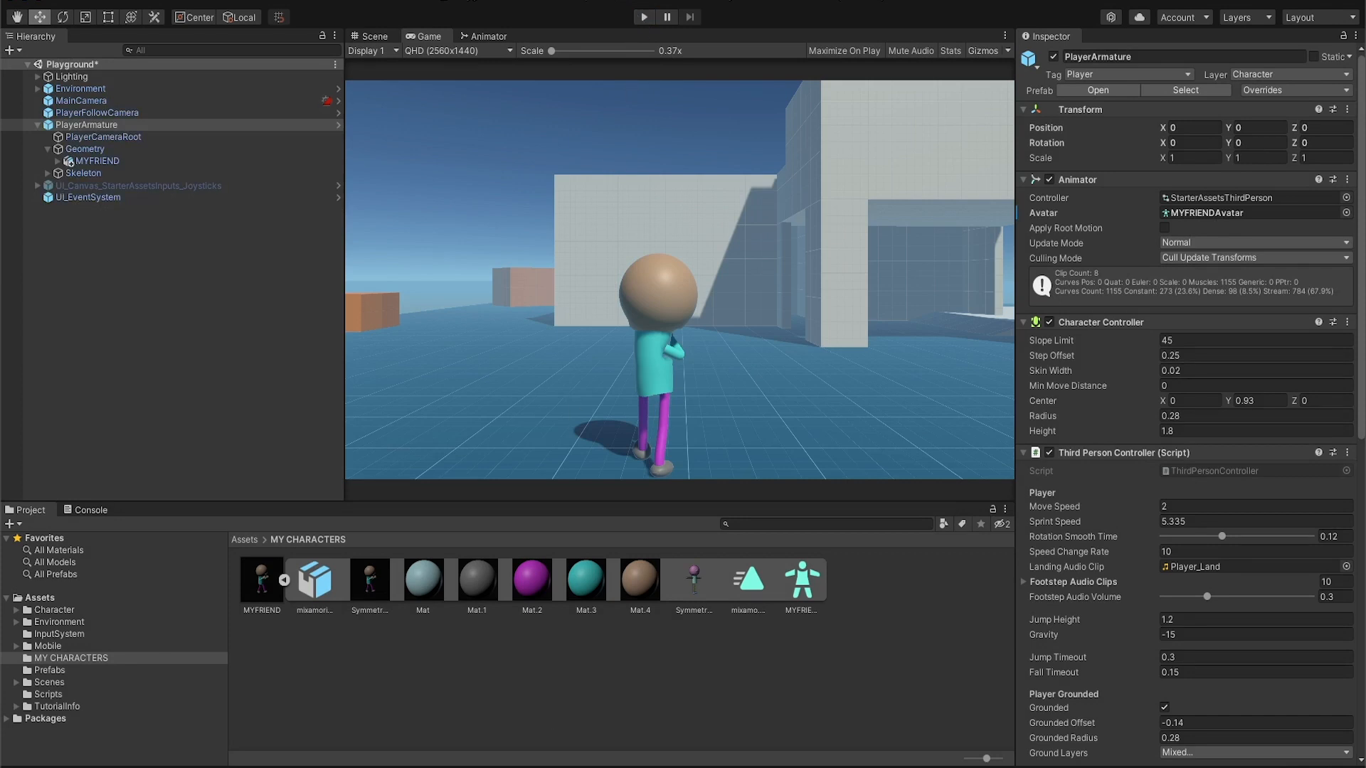